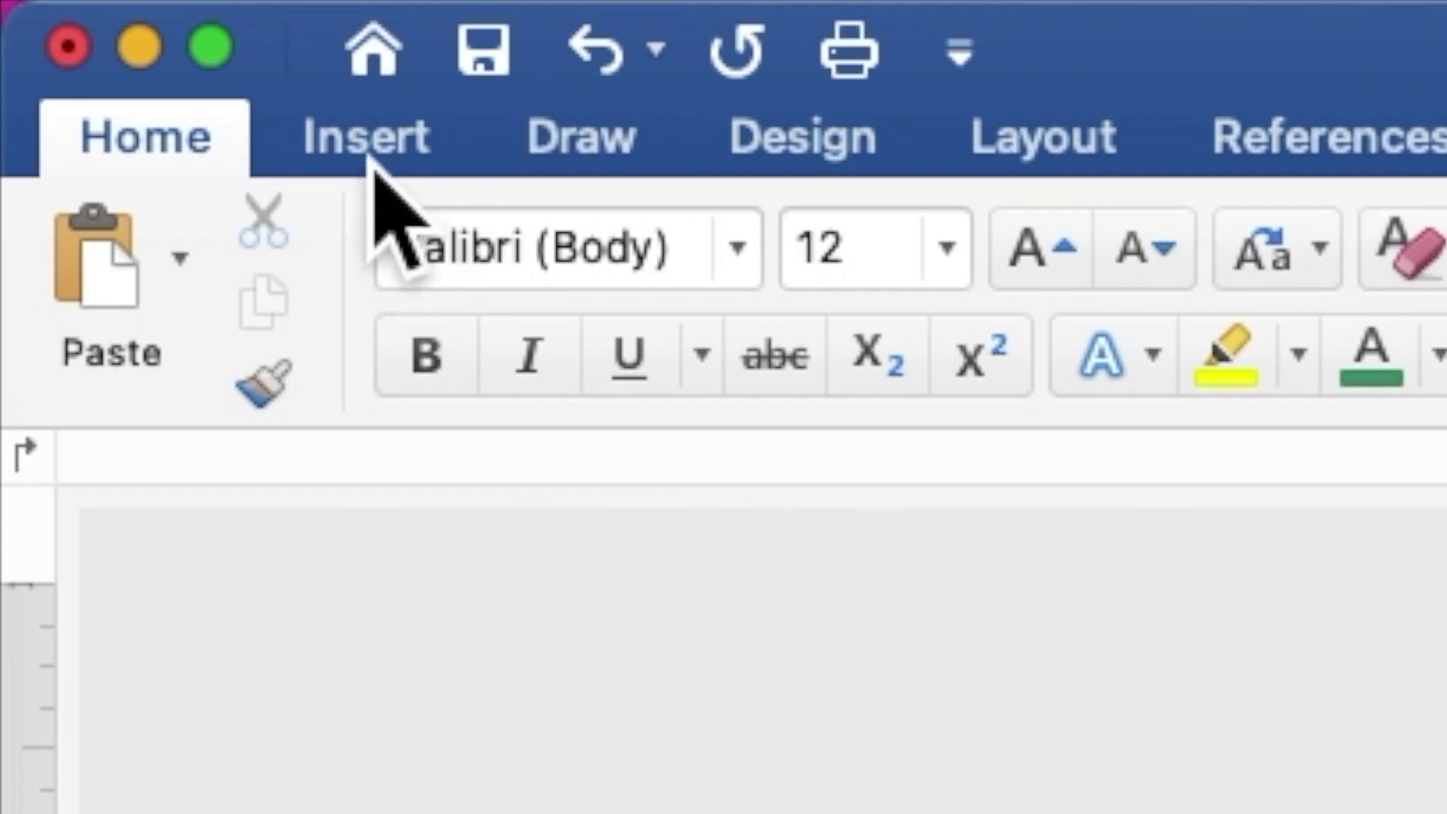
Insert the green-and-white floral background JPG from file using Insert > Pictures.
{"action": "left_click", "coordinate": [369, 154]}
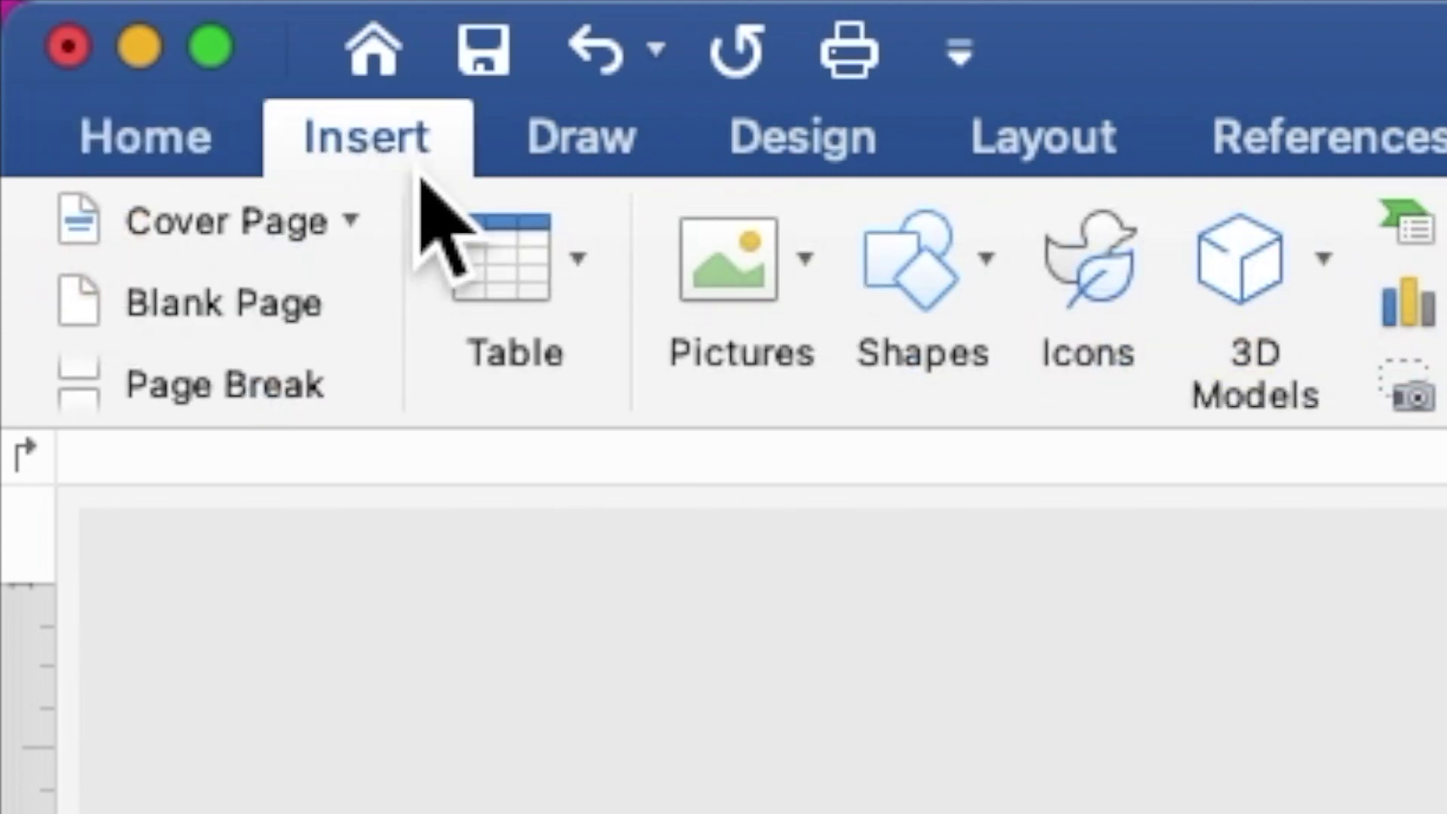
{"action": "left_click", "coordinate": [750, 283]}
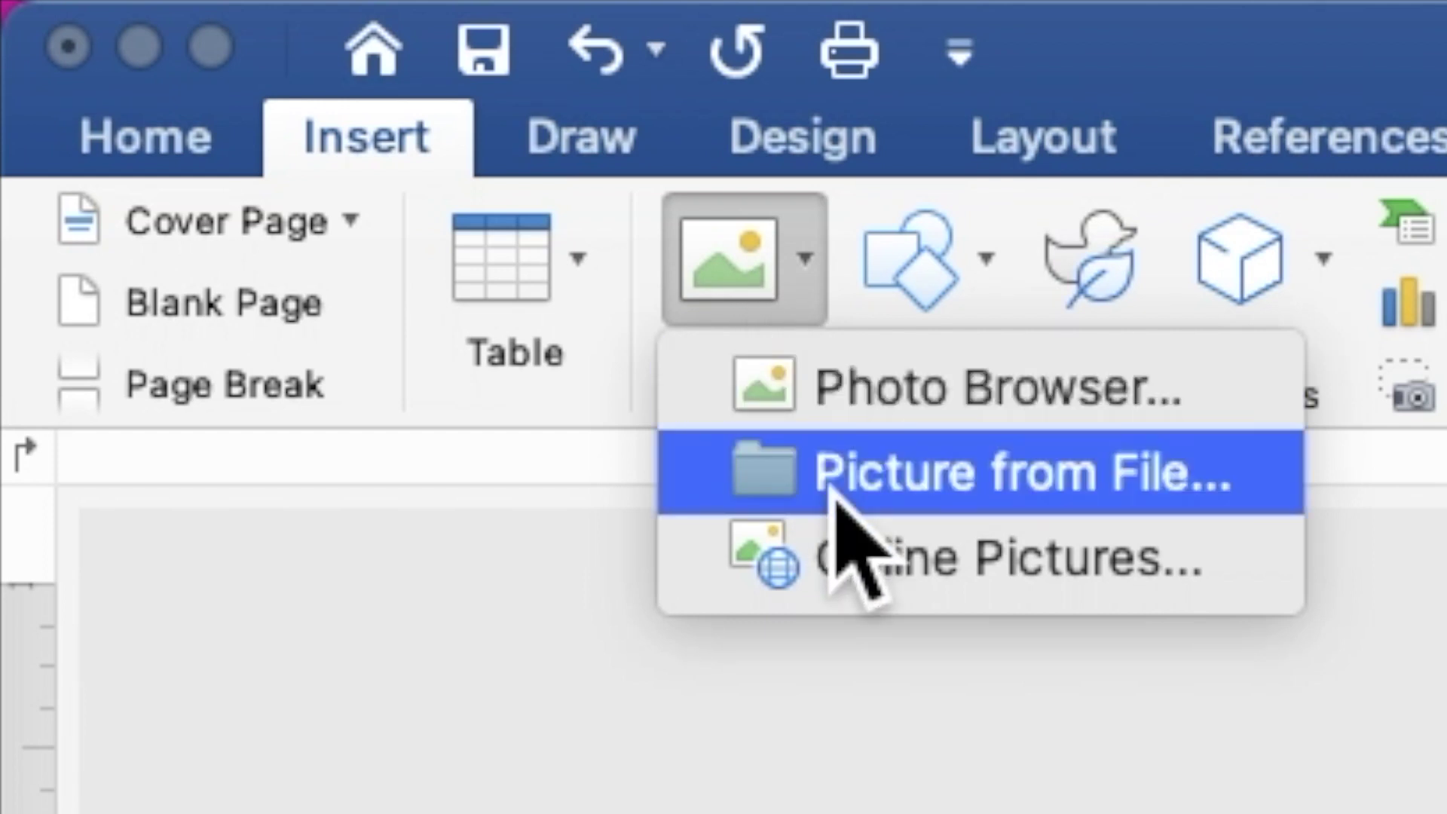
{"action": "left_click", "coordinate": [833, 490]}
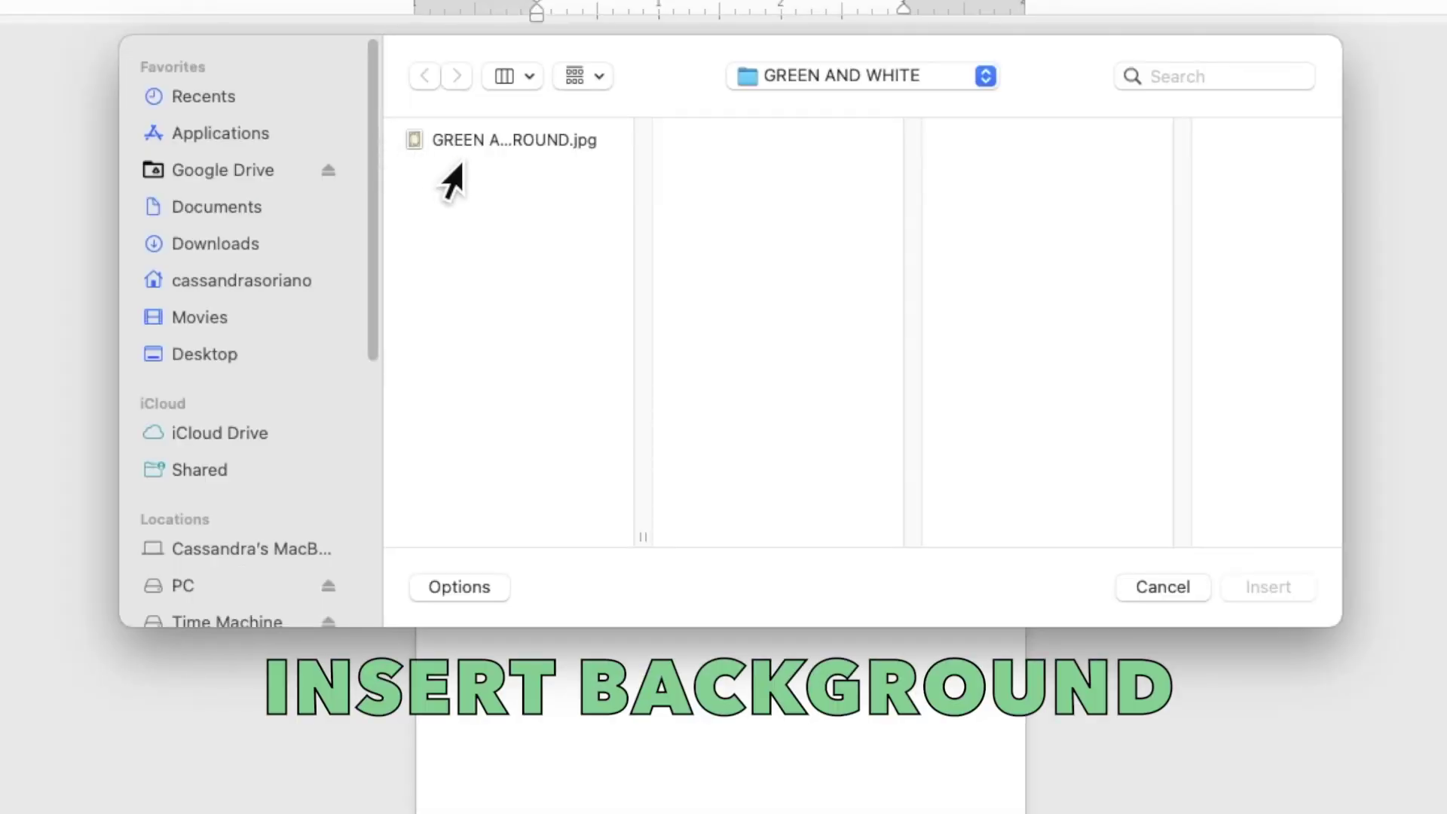
{"action": "left_click", "coordinate": [522, 202]}
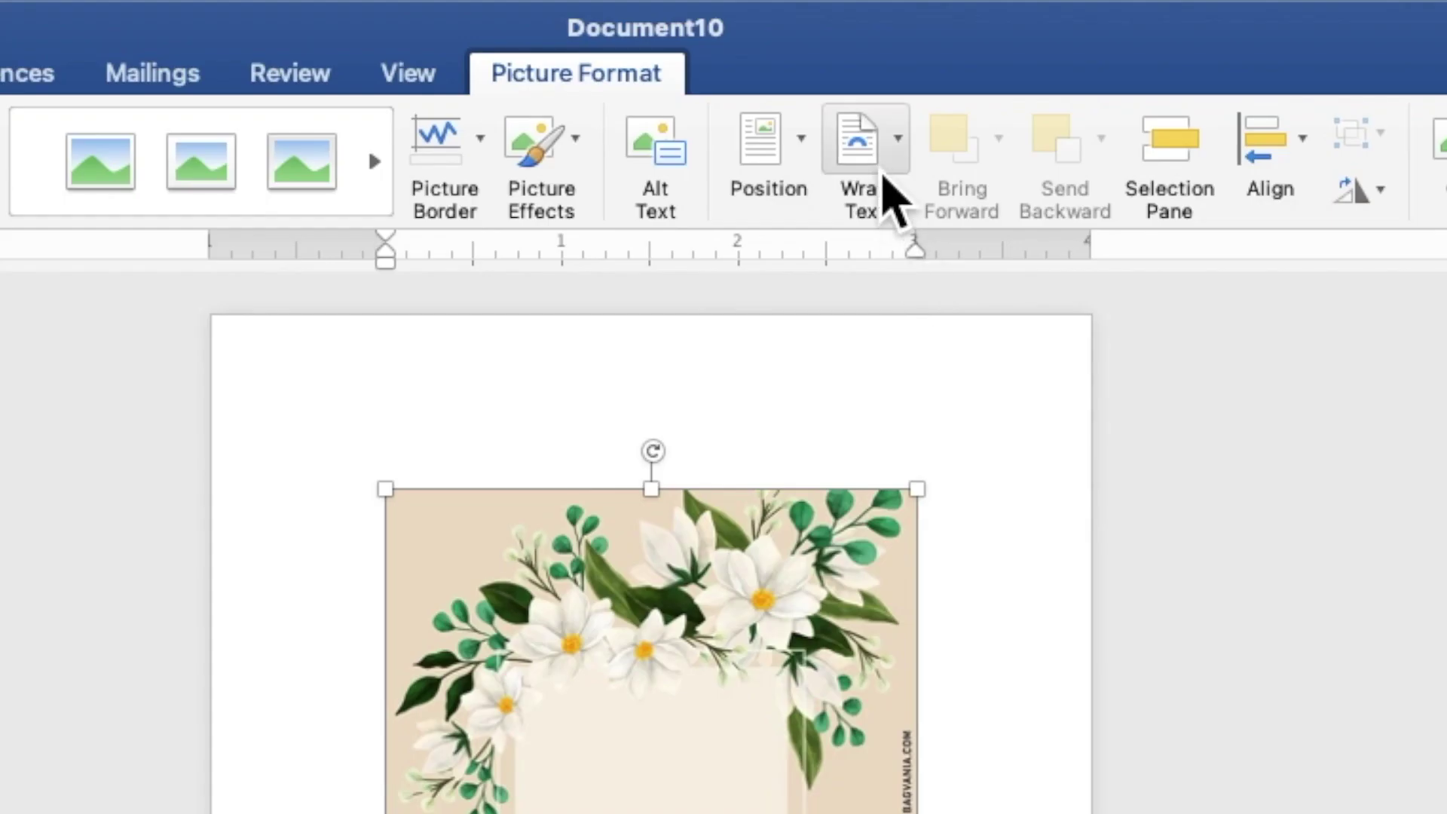
Set the floral picture behind text and stretch it to about 5.17" x 7.24" to fill the page.
{"action": "left_click", "coordinate": [843, 60]}
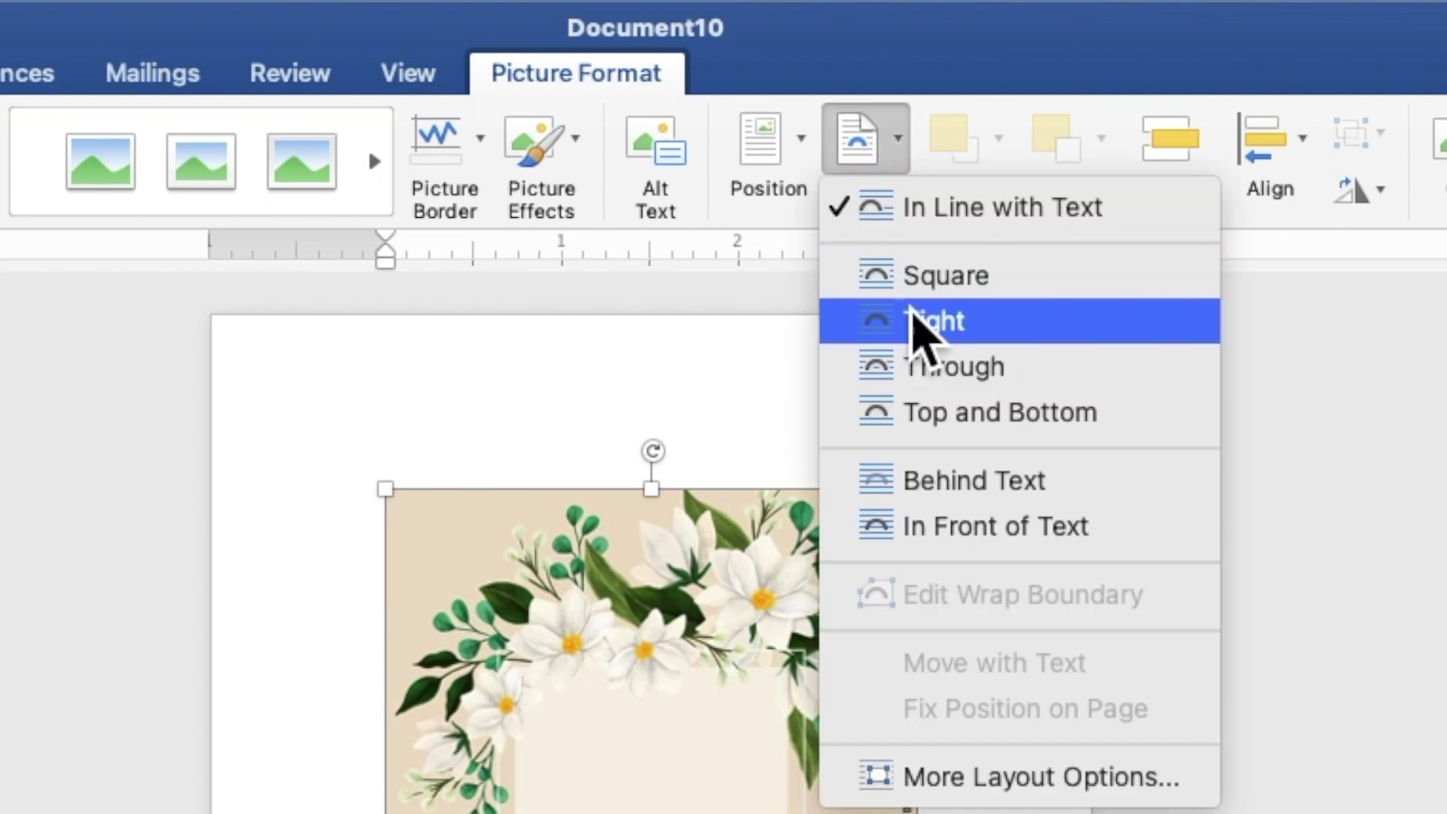
{"action": "left_click", "coordinate": [959, 484]}
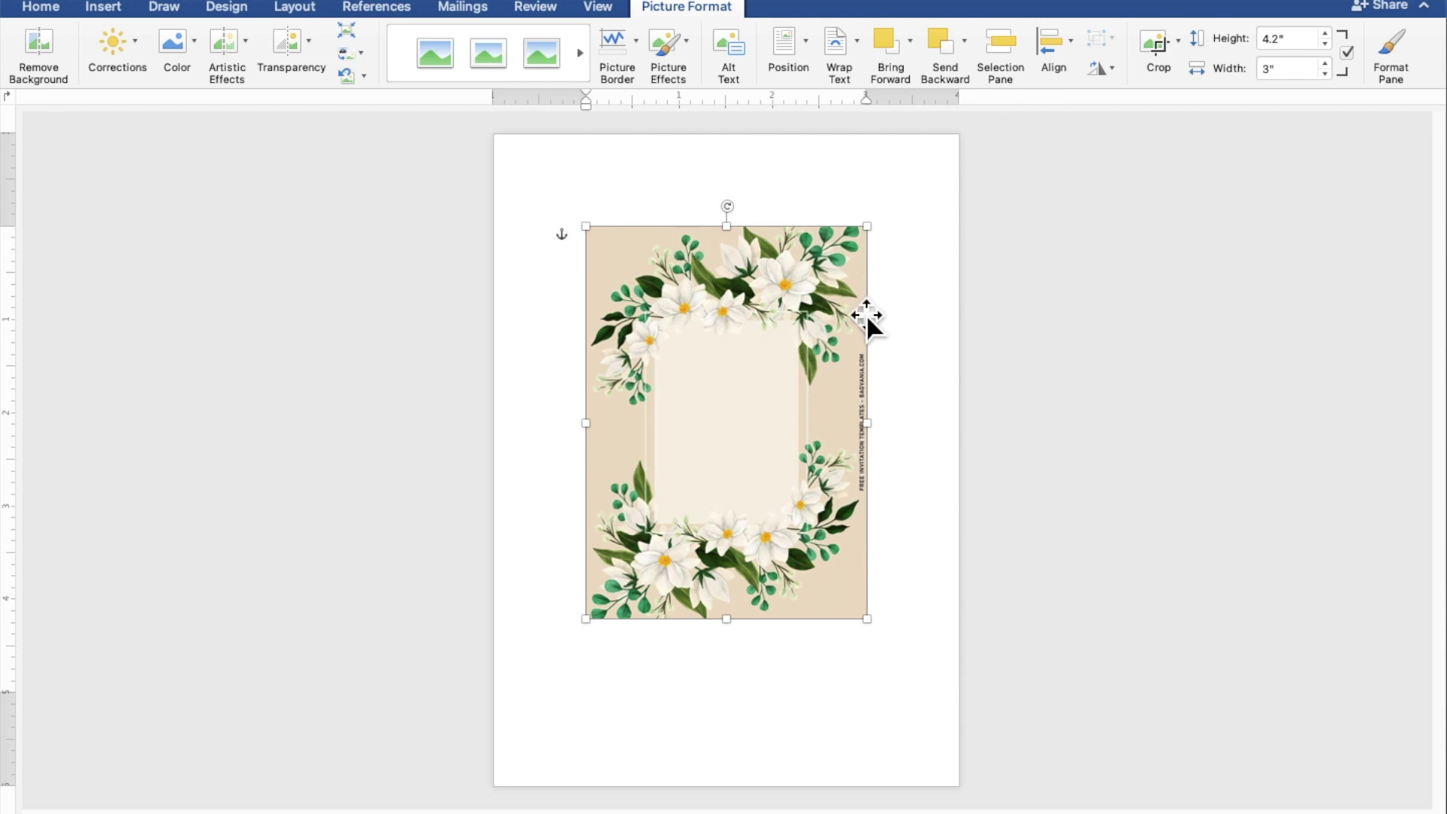
{"action": "left_click_drag", "start_coordinate": [834, 359], "coordinate": [742, 269]}
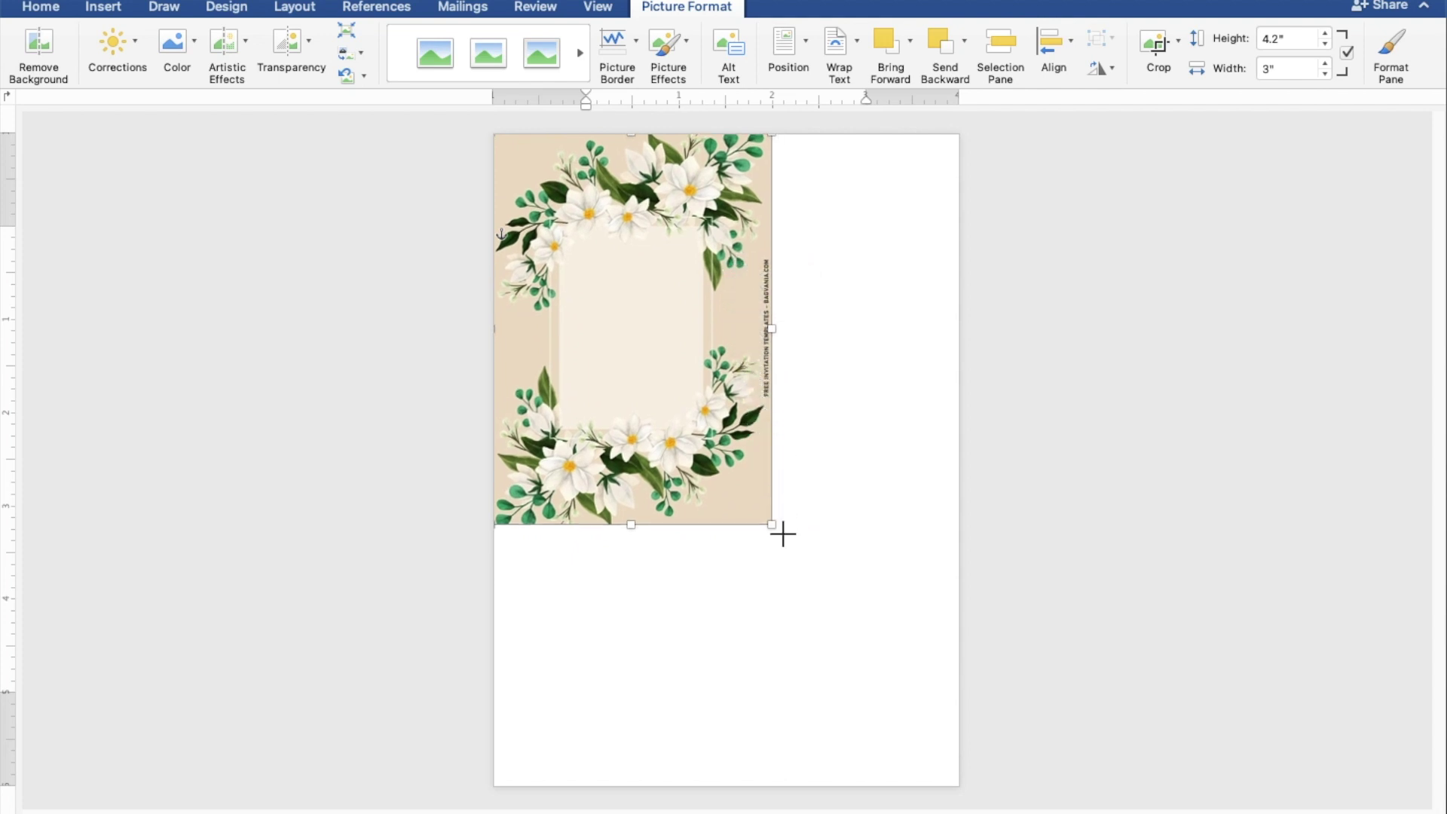
{"action": "left_click_drag", "start_coordinate": [783, 532], "coordinate": [988, 793]}
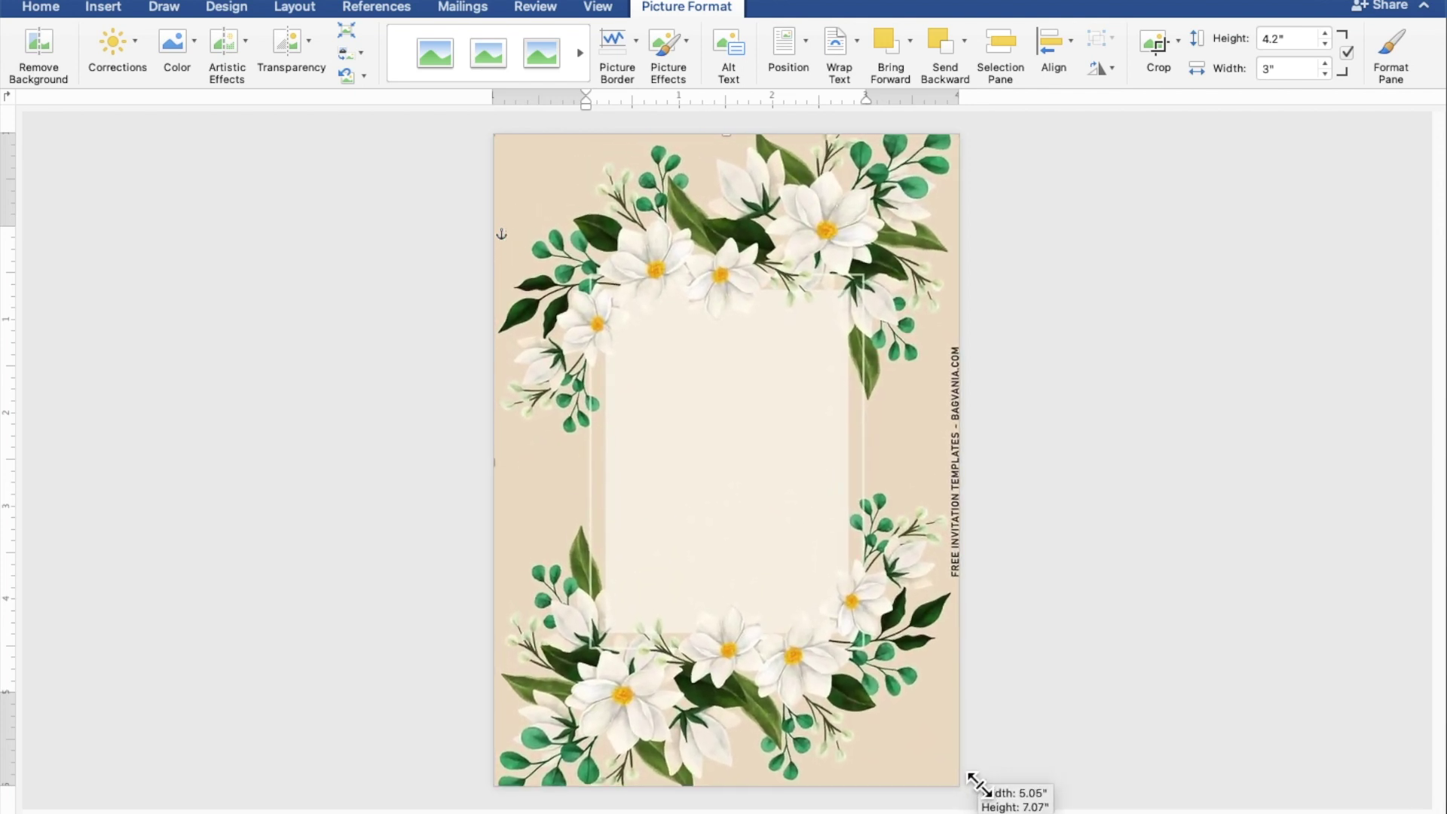
{"action": "left_click_drag", "start_coordinate": [986, 793], "coordinate": [983, 794]}
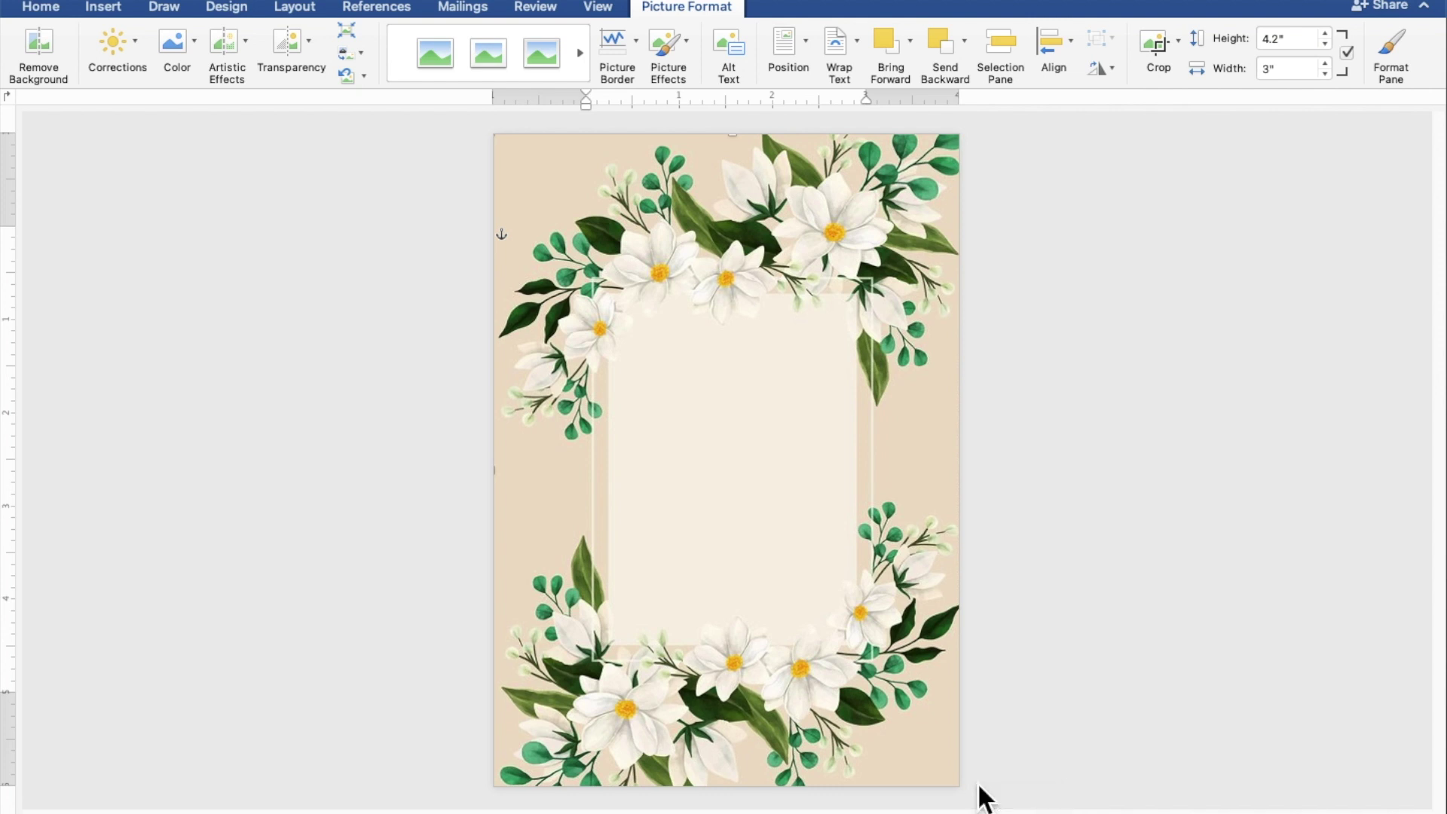
{"action": "left_click", "coordinate": [1143, 585]}
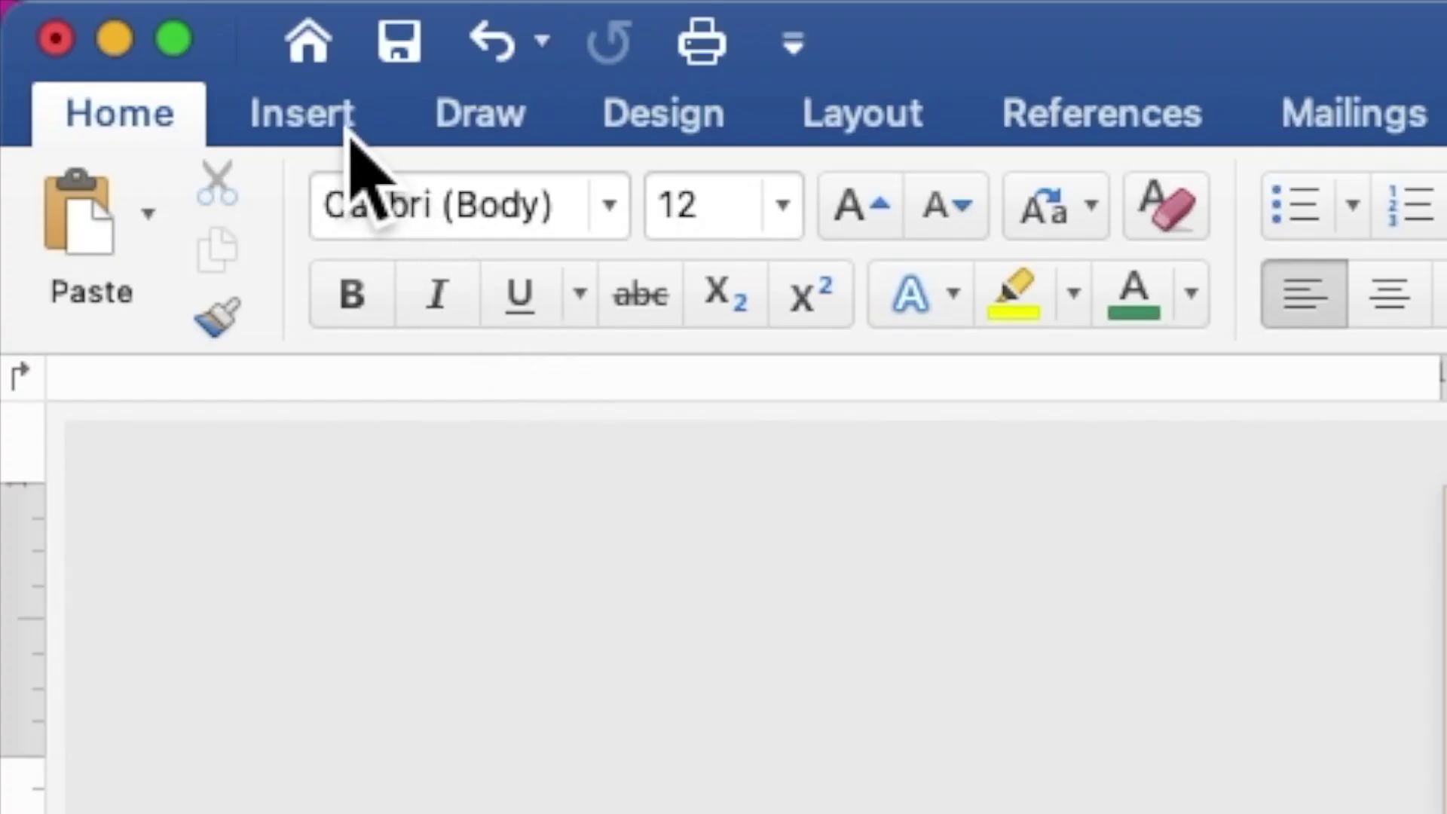
Draw a 3.1" x 3.55" rectangle over the centre of the floral frame.
{"action": "left_click", "coordinate": [349, 132]}
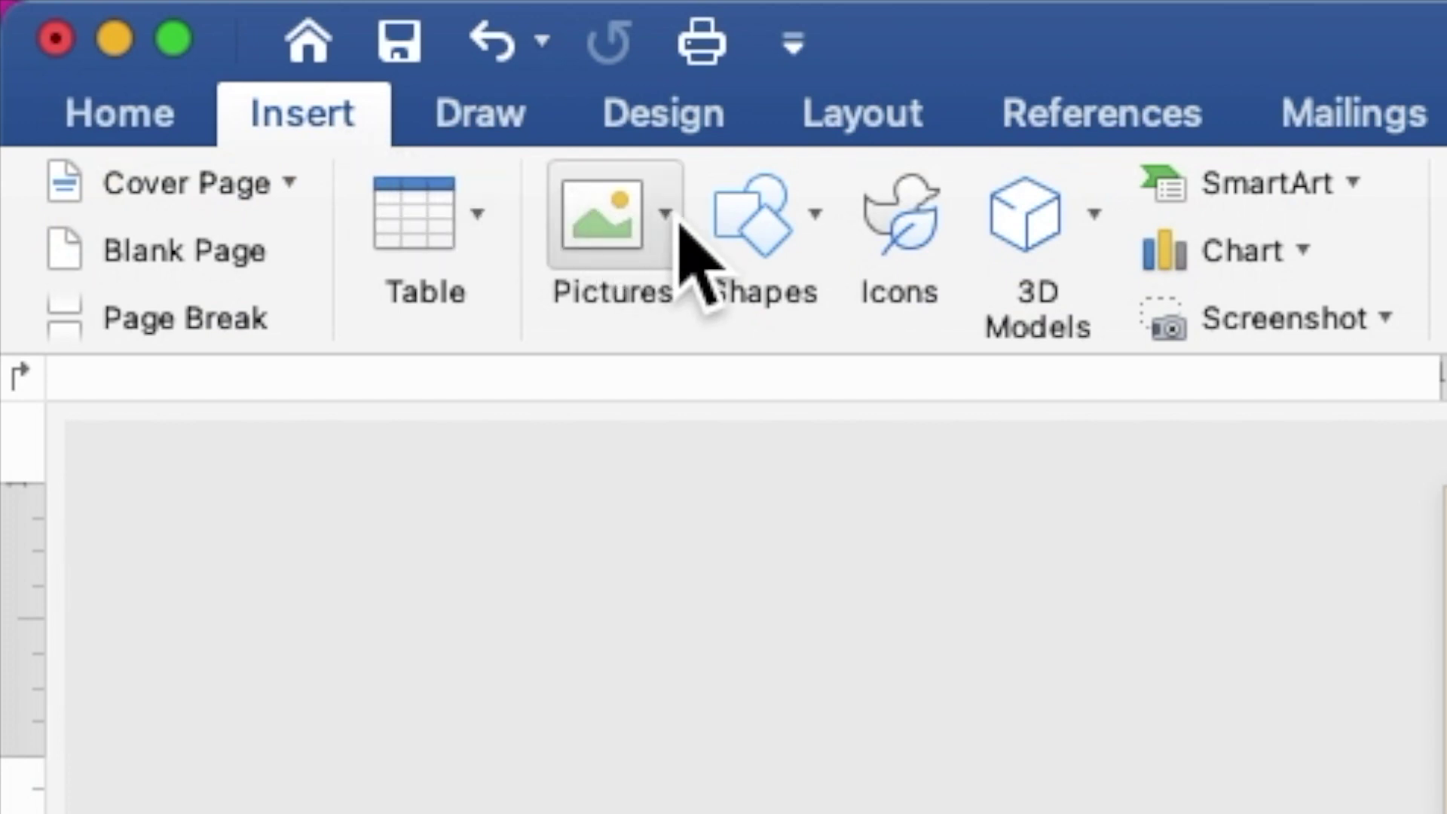
{"action": "left_click", "coordinate": [760, 236]}
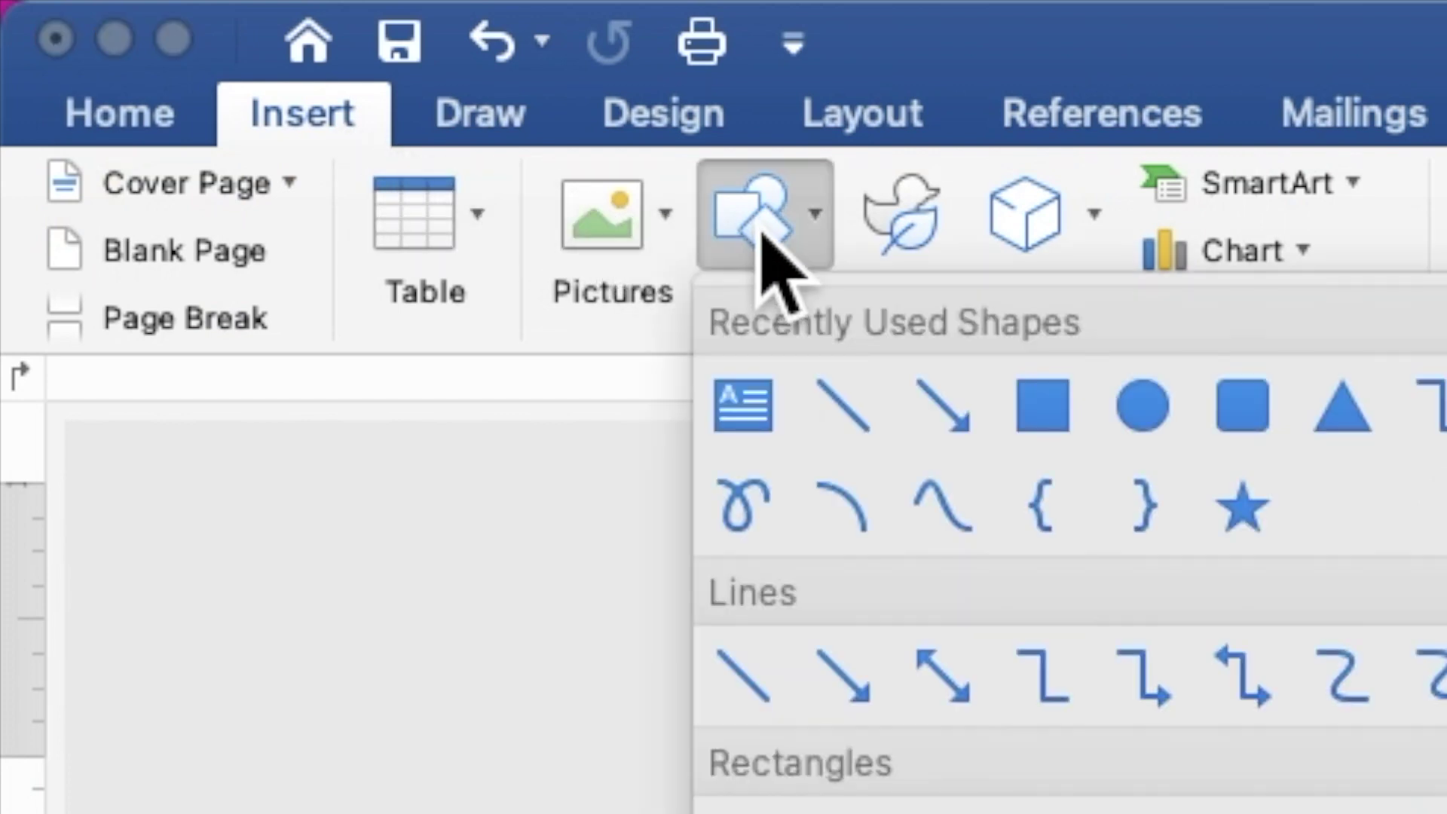
{"action": "left_click", "coordinate": [1060, 430]}
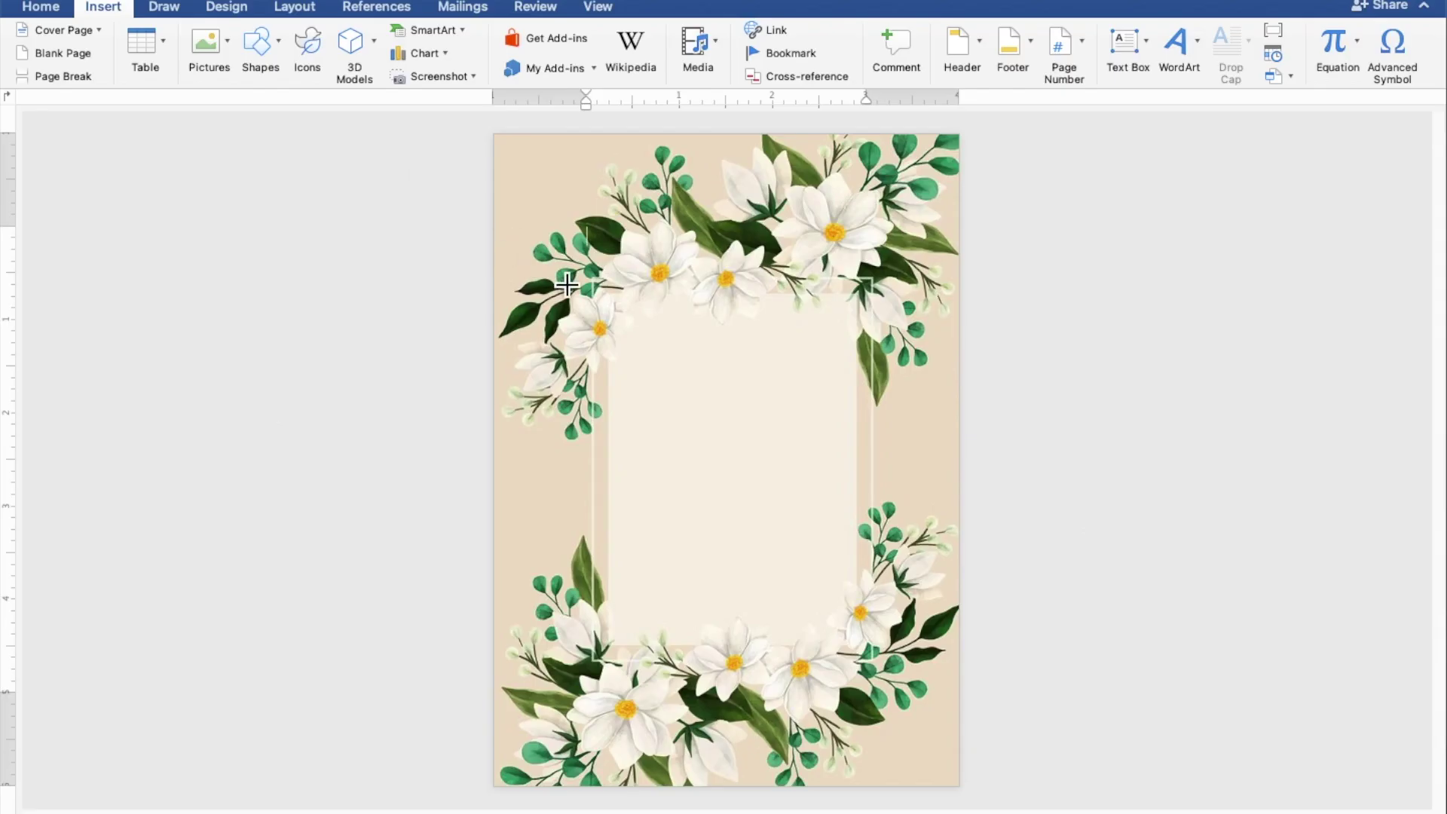
{"action": "mouse_move", "coordinate": [588, 311]}
{"action": "left_mouse_down"}
{"action": "mouse_move", "coordinate": [791, 616]}
{"action": "mouse_move", "coordinate": [893, 657]}
{"action": "left_mouse_up"}
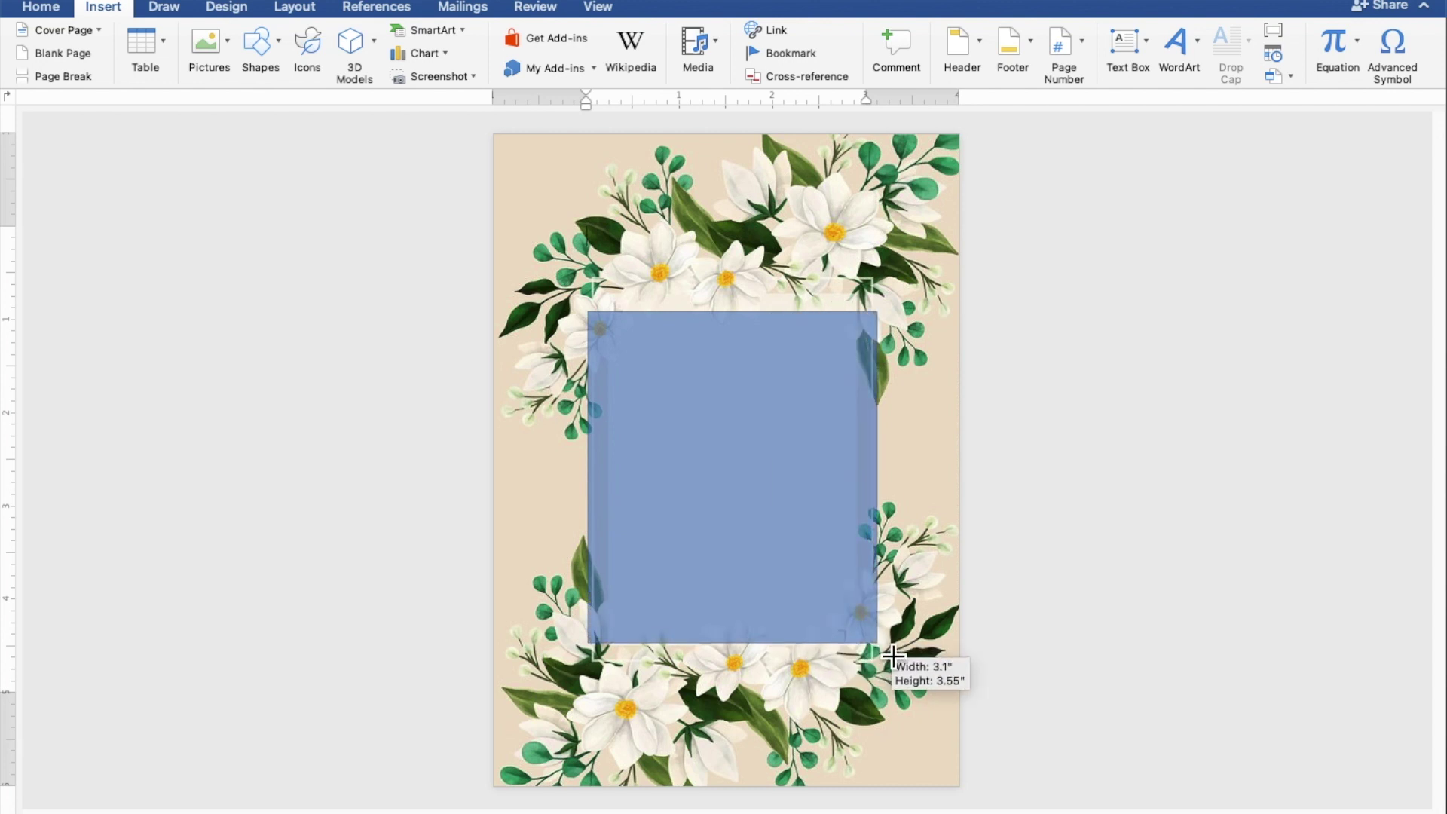
{"action": "left_click_drag", "start_coordinate": [893, 657], "coordinate": [894, 656]}
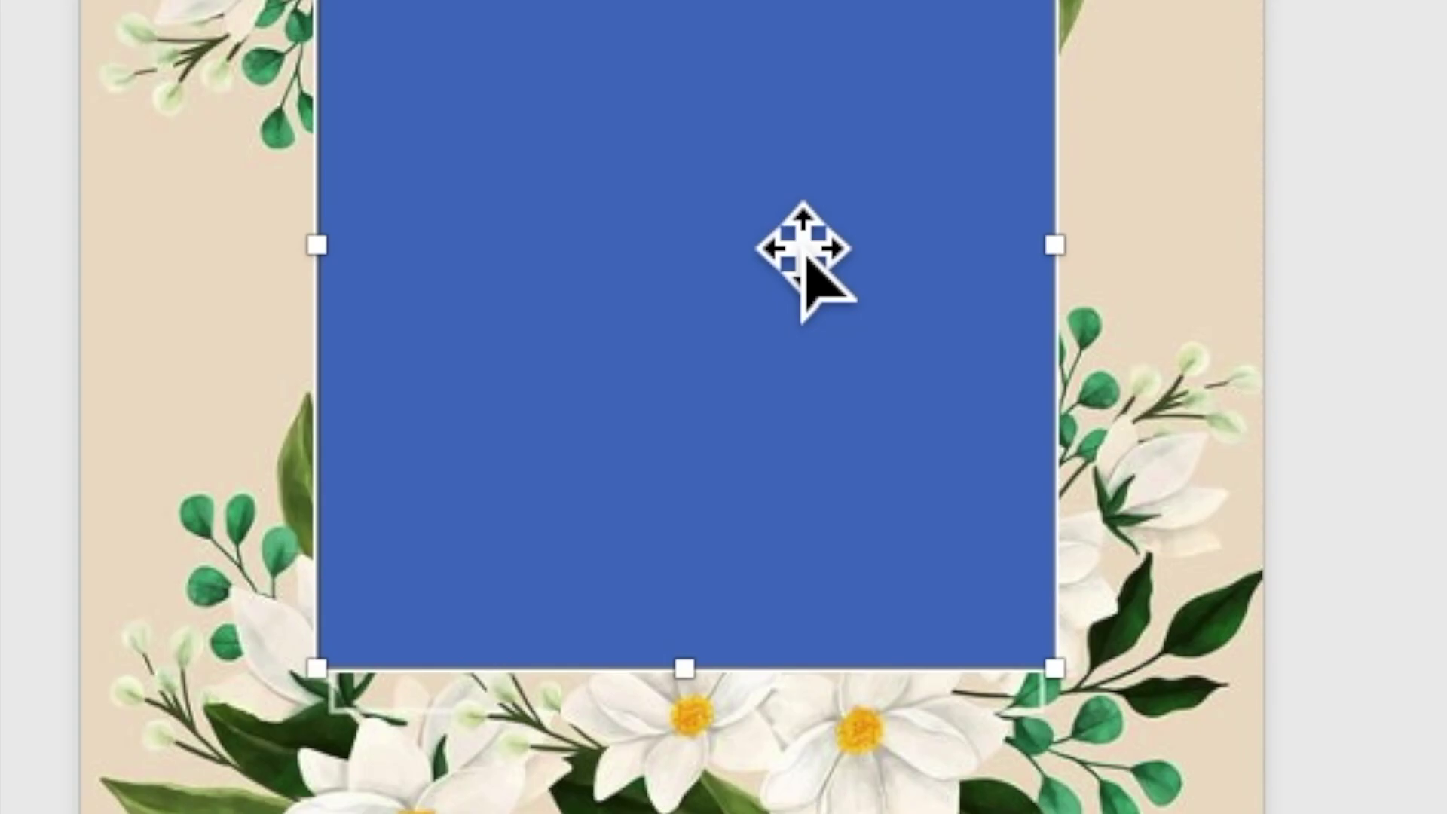
{"action": "right_click", "coordinate": [769, 207]}
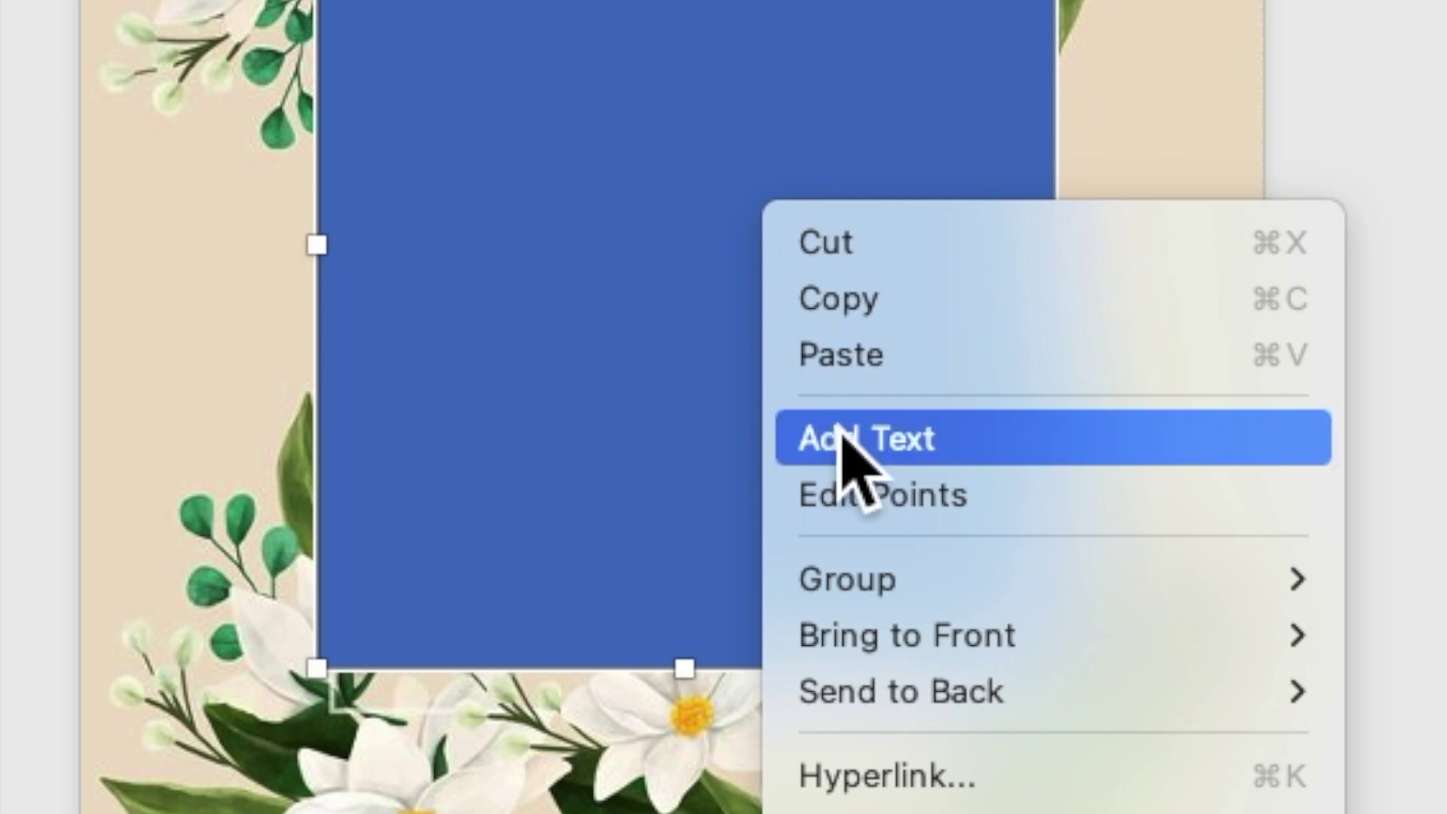
Add text to the rectangle, zoom in, and type TOGETHER WITH THEIR FAMILIES.
{"action": "left_click", "coordinate": [845, 447]}
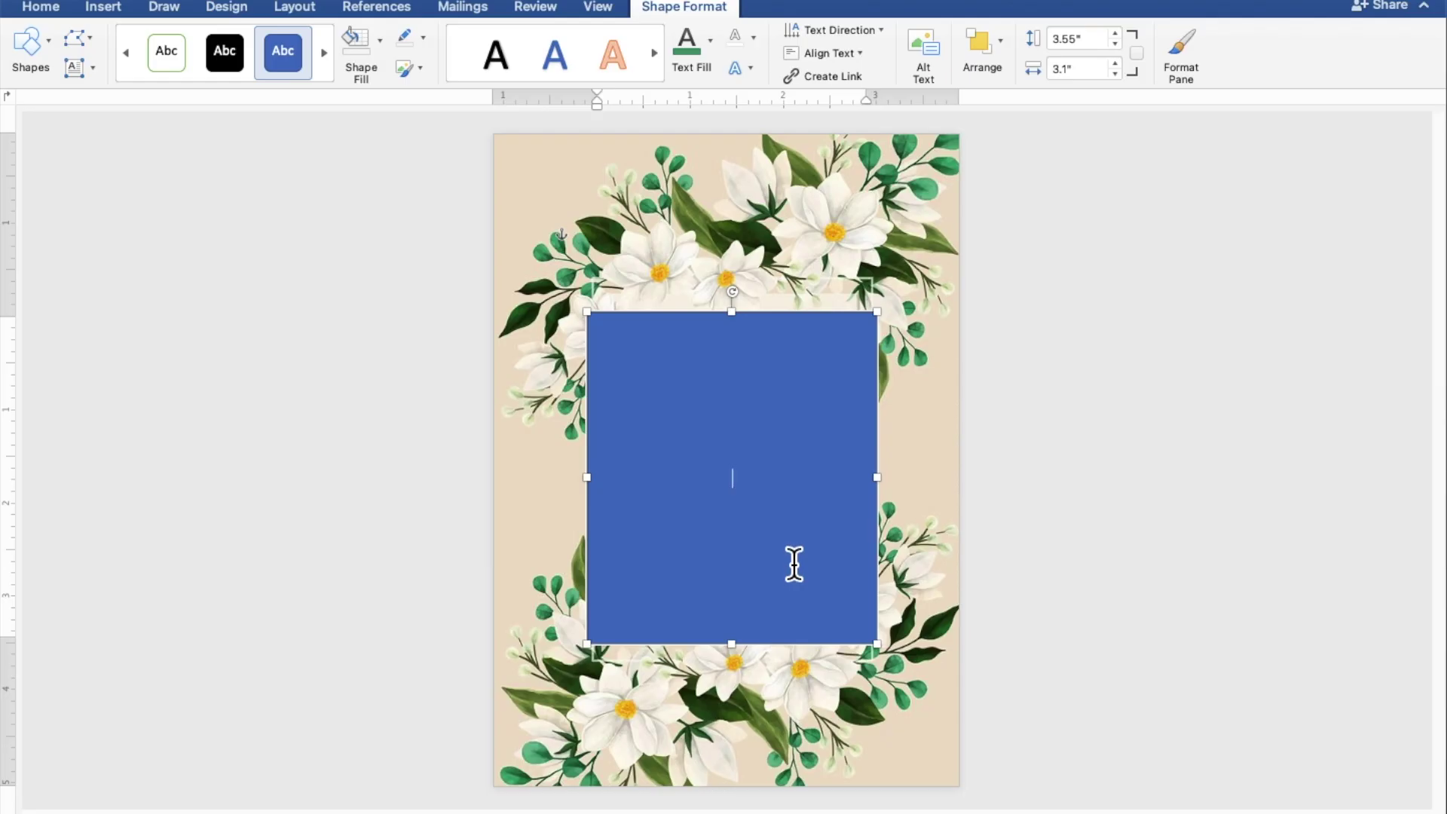
{"action": "scroll", "coordinate": [794, 564], "scroll_direction": "up", "scroll_amount": 2}
{"action": "scroll", "coordinate": [795, 564], "scroll_direction": "up", "scroll_amount": 2}
{"action": "scroll", "coordinate": [794, 564], "scroll_direction": "up", "scroll_amount": 2}
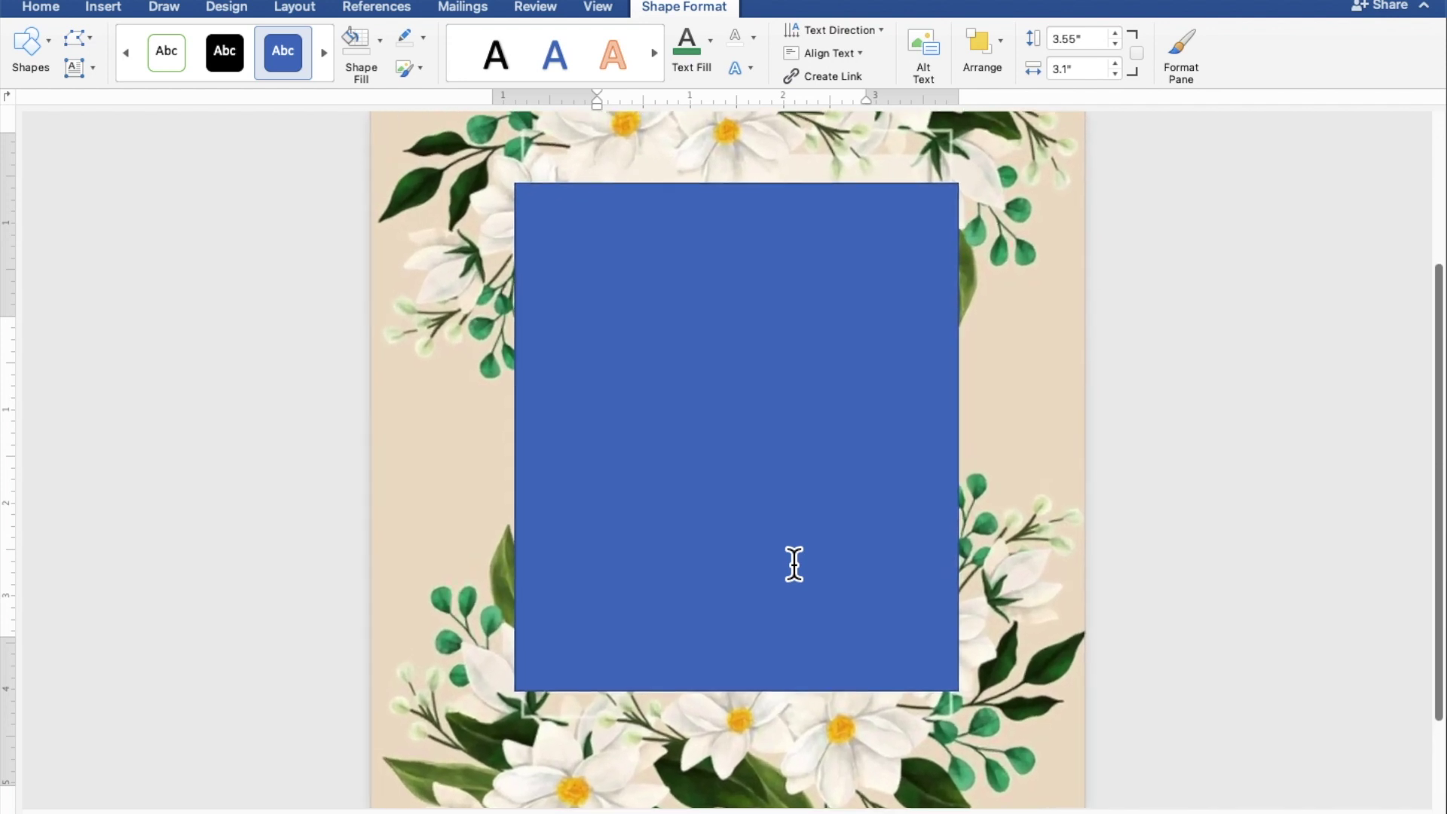
{"action": "scroll", "coordinate": [794, 564], "scroll_direction": "up", "scroll_amount": 2}
{"action": "scroll", "coordinate": [795, 564], "scroll_direction": "up", "scroll_amount": 2}
{"action": "scroll", "coordinate": [795, 564], "scroll_direction": "up", "scroll_amount": 1}
{"action": "scroll", "coordinate": [795, 564], "scroll_direction": "up", "scroll_amount": 2}
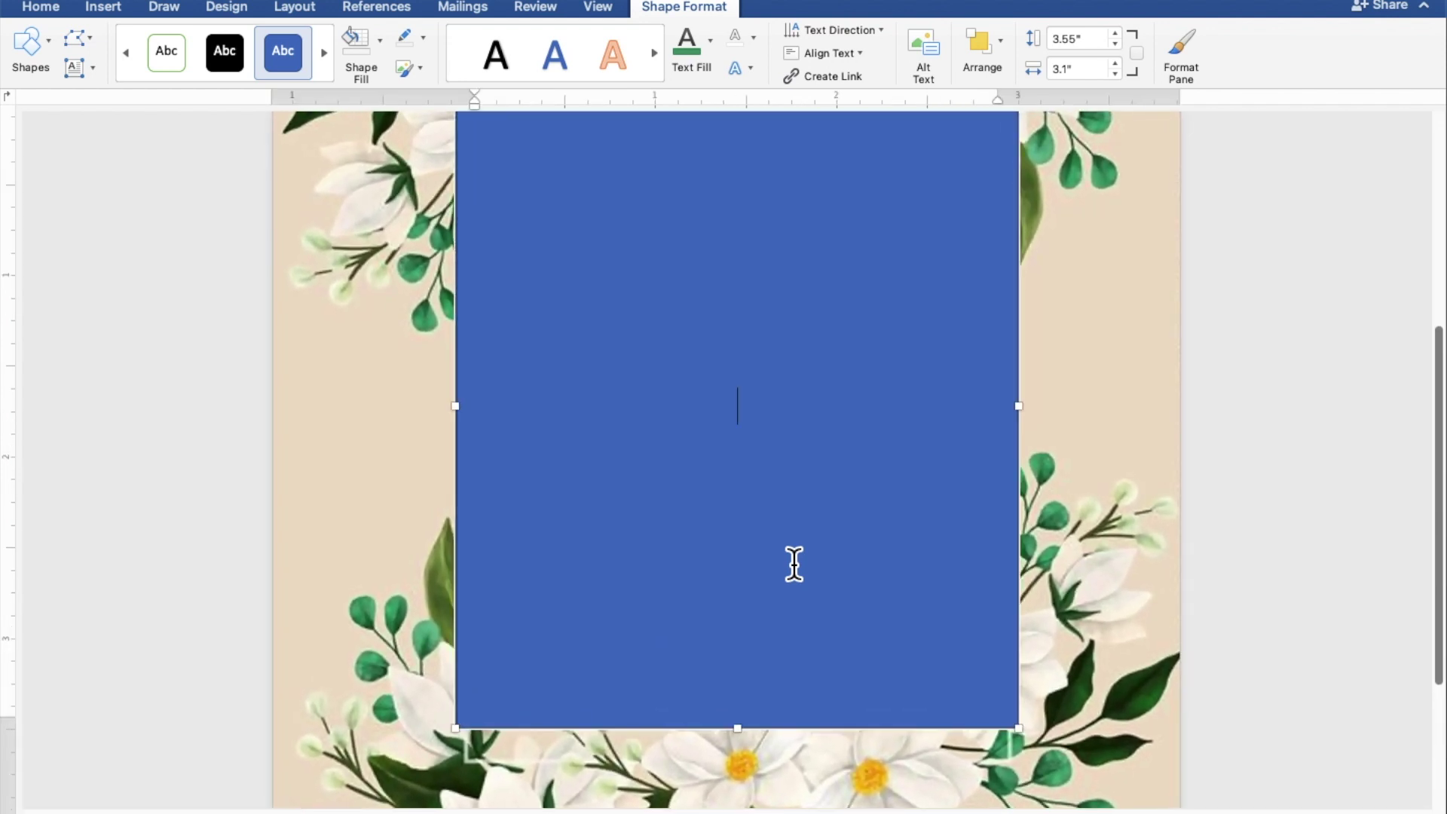
{"action": "scroll", "coordinate": [794, 564], "scroll_direction": "up", "scroll_amount": 1}
{"action": "scroll", "coordinate": [794, 564], "scroll_direction": "up", "scroll_amount": 1}
{"action": "scroll", "coordinate": [795, 564], "scroll_direction": "up", "scroll_amount": 2}
{"action": "type", "text": "TO"}
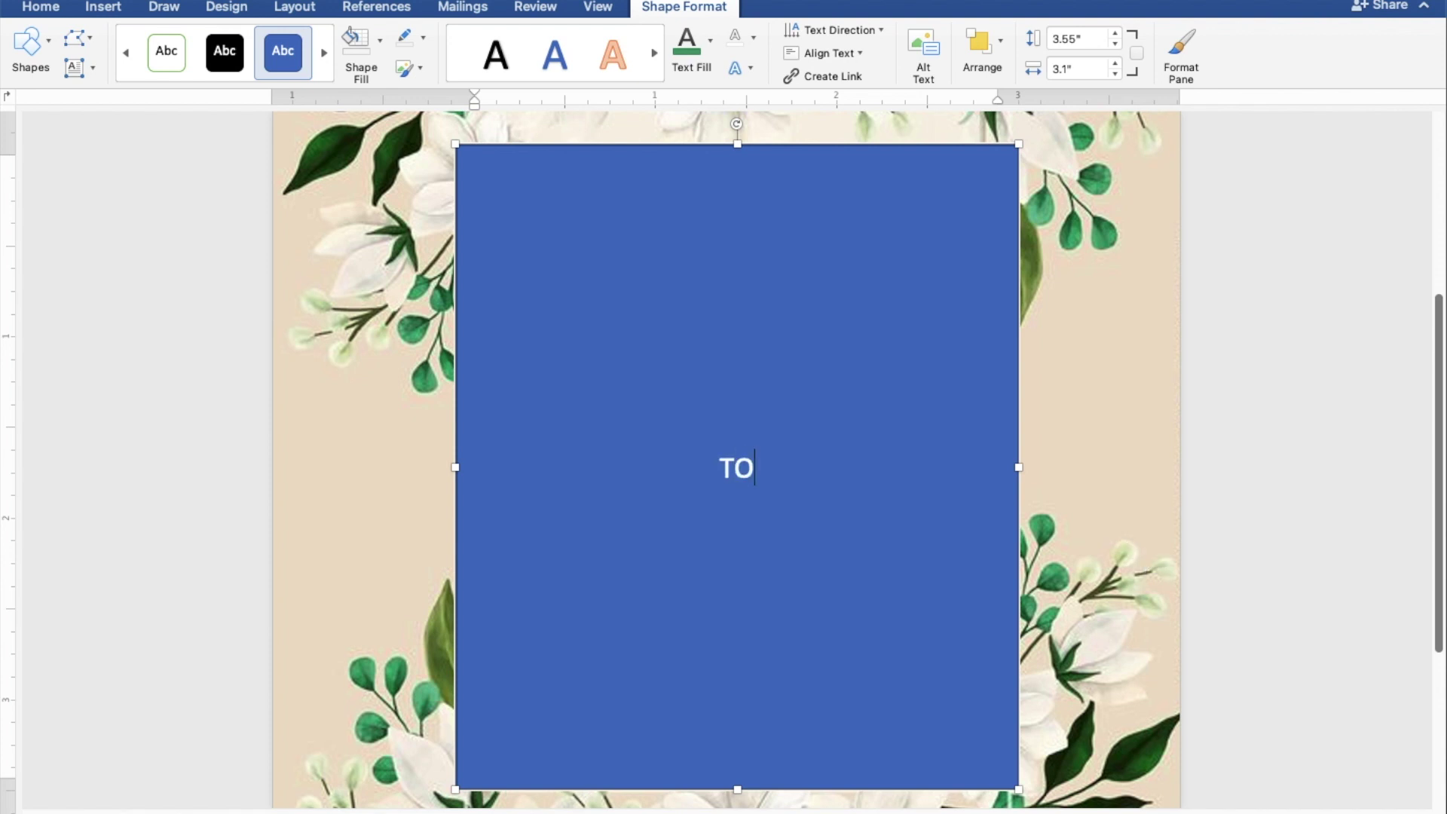
{"action": "type", "text": "GETHER "}
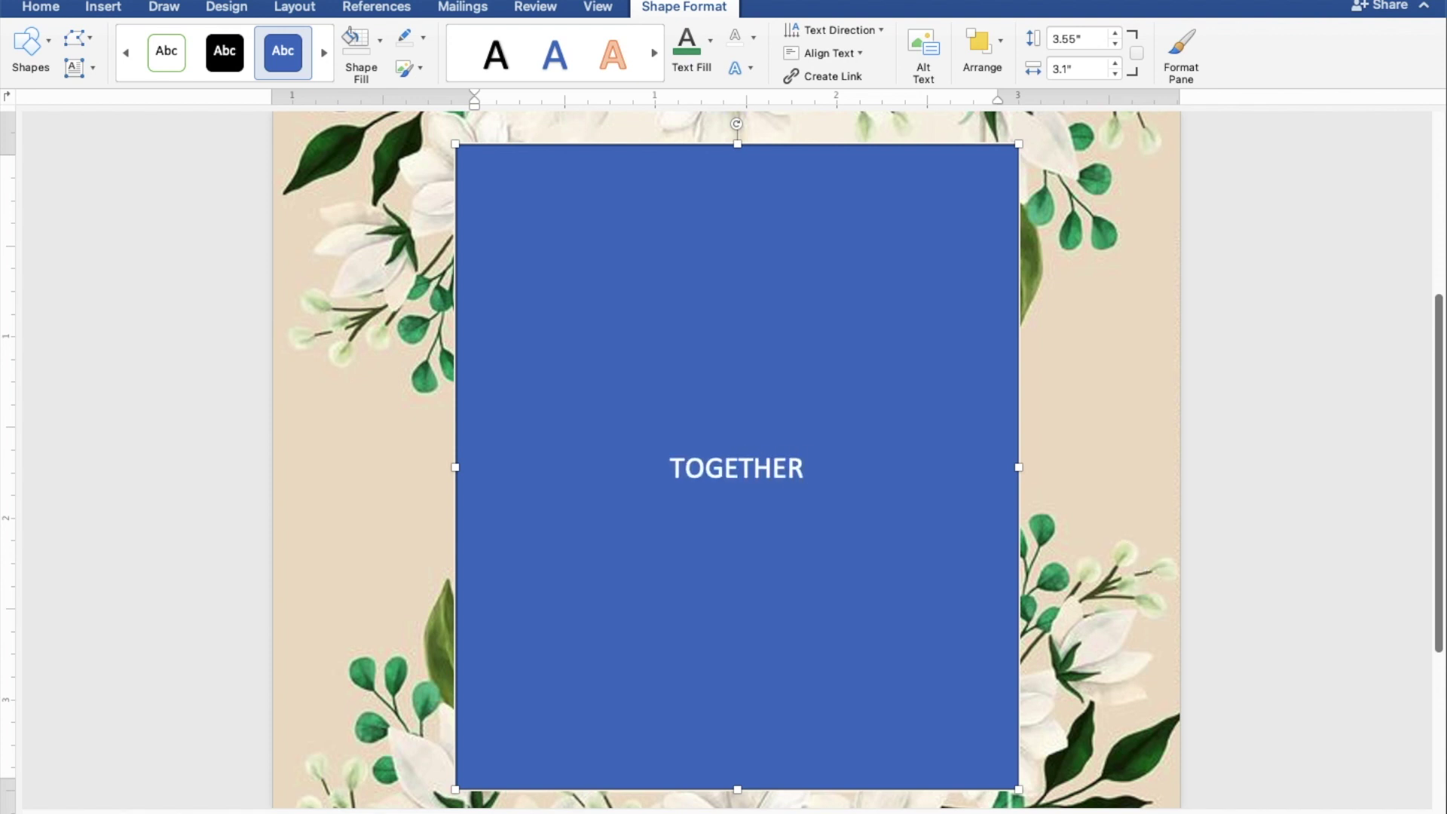
{"action": "type", "text": "WITH "}
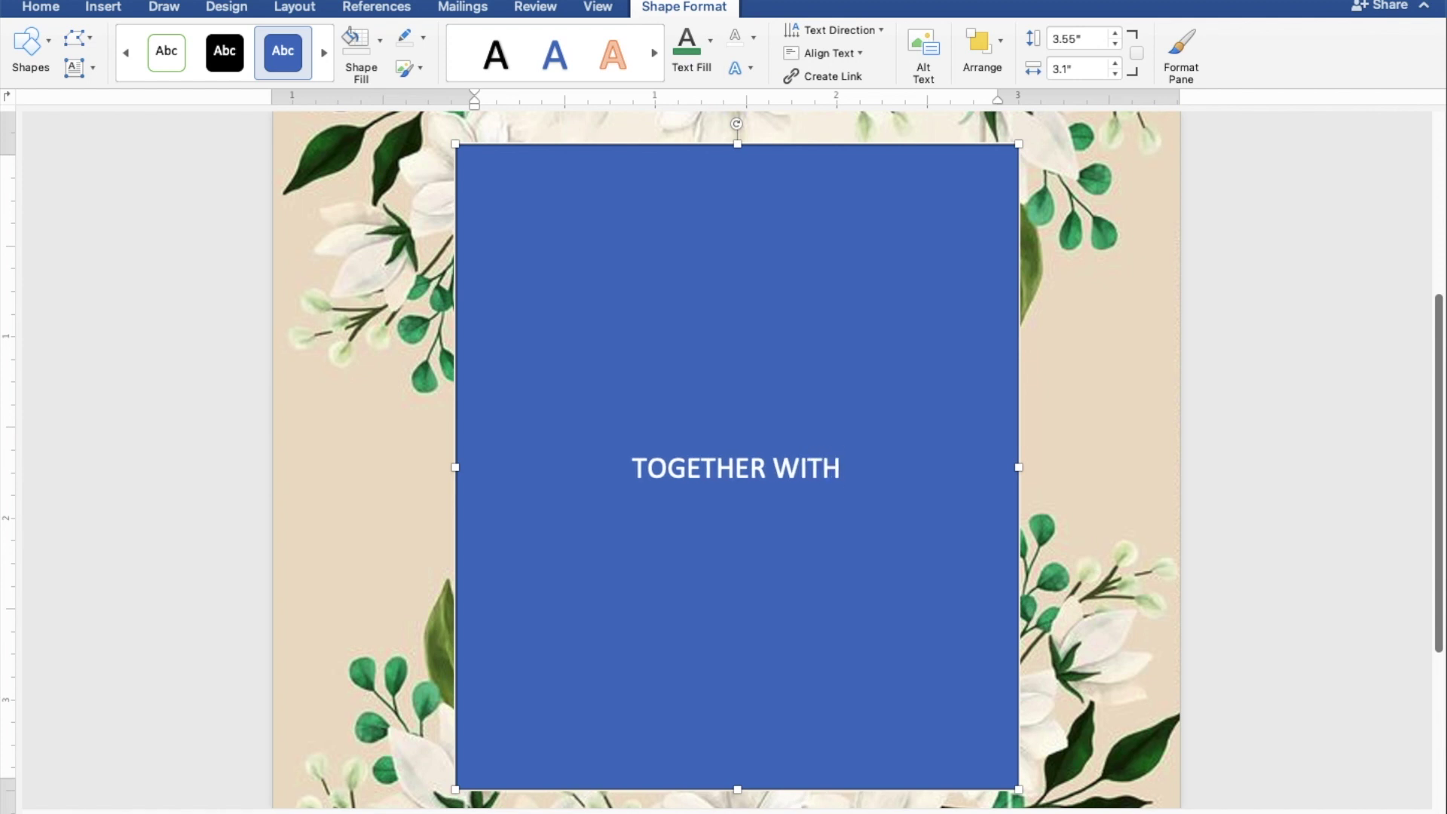
{"action": "type", "text": "THEIR FAMILIES"}
Below the heading, add a blank line, then the groom's name, AND, and the bride's name on separate lines.
{"action": "key", "text": "Return"}
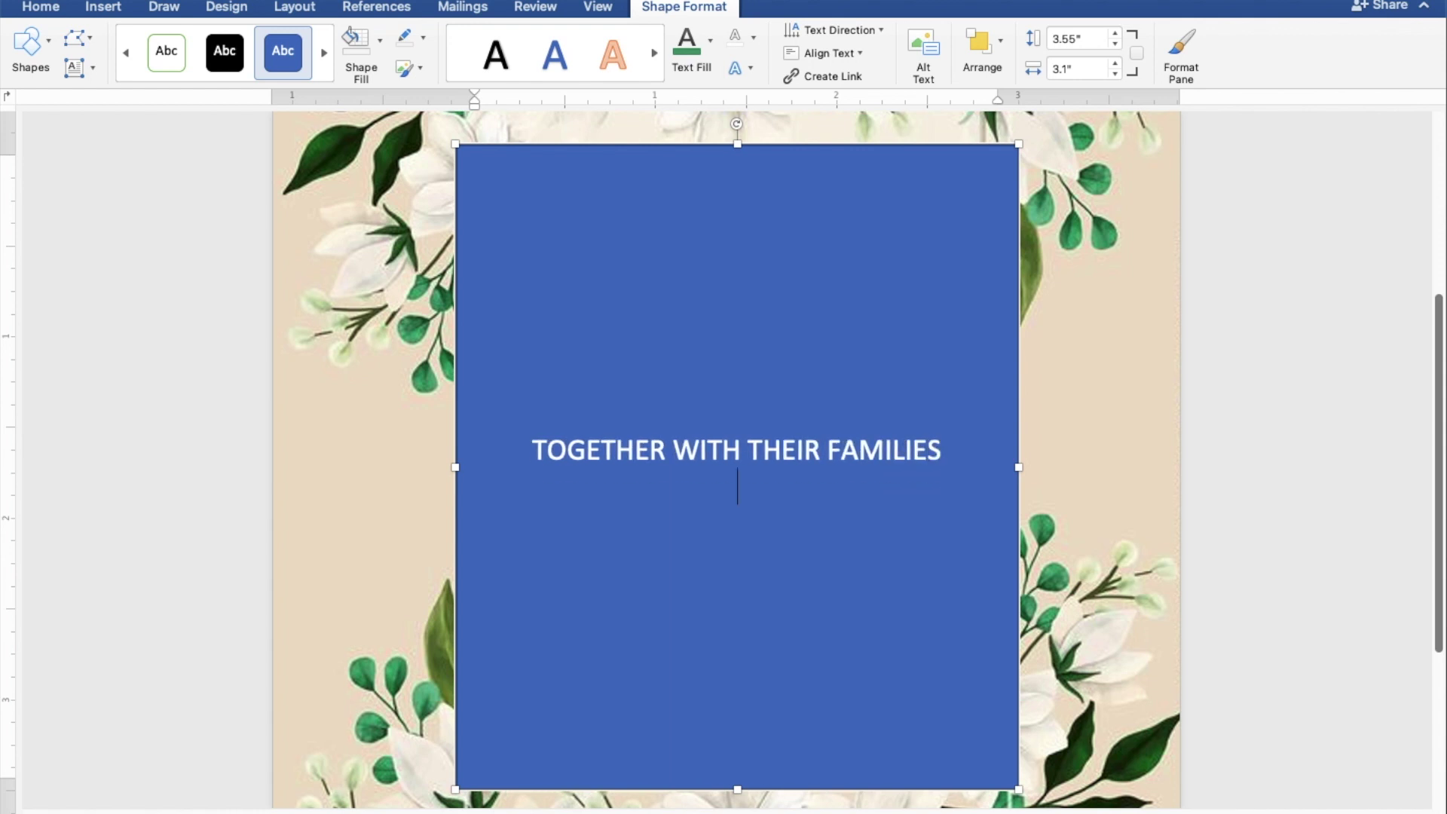
{"action": "key", "text": "Return"}
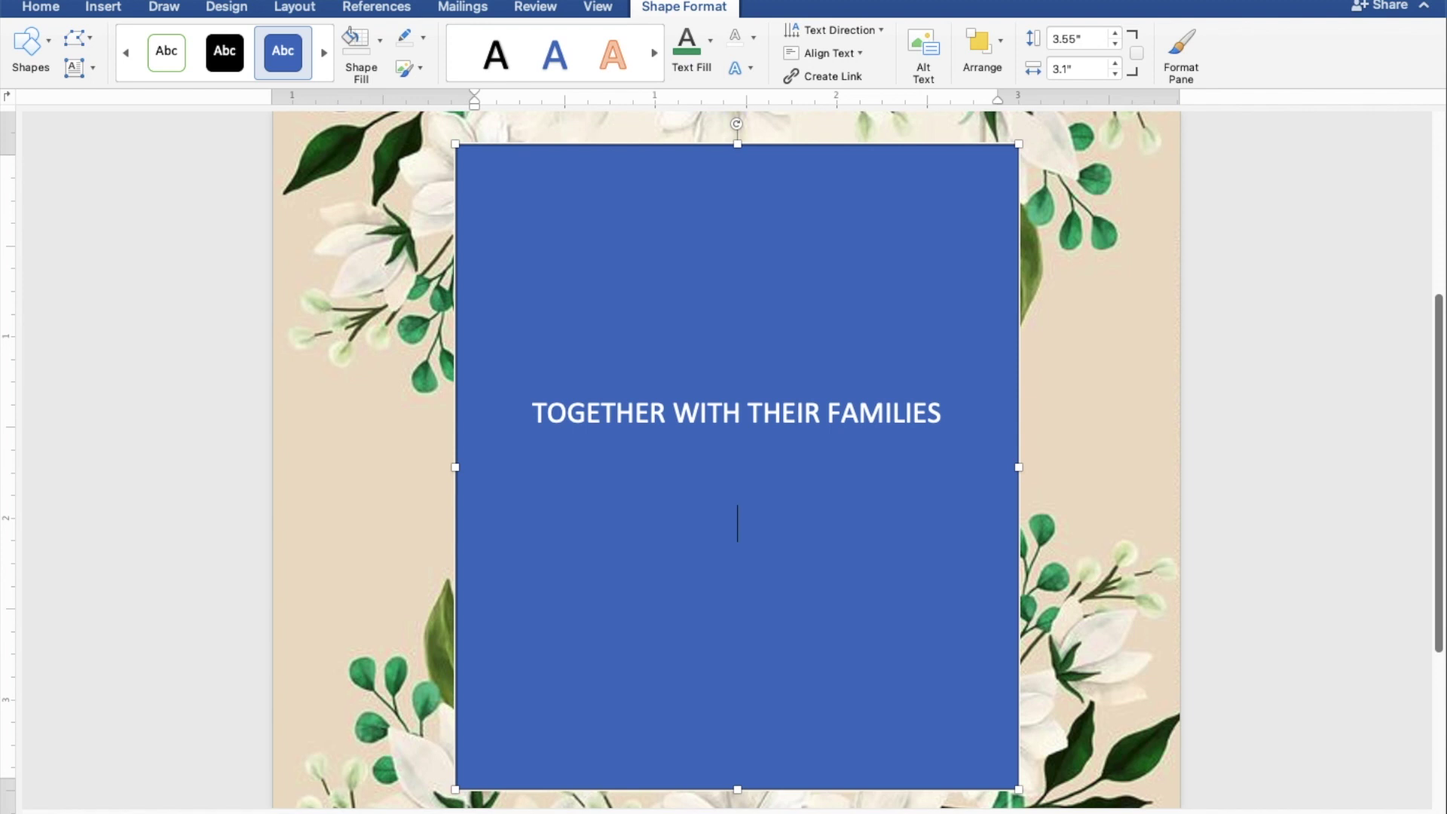
{"action": "type", "text": "Ken Aquino"}
{"action": "key", "text": "Return"}
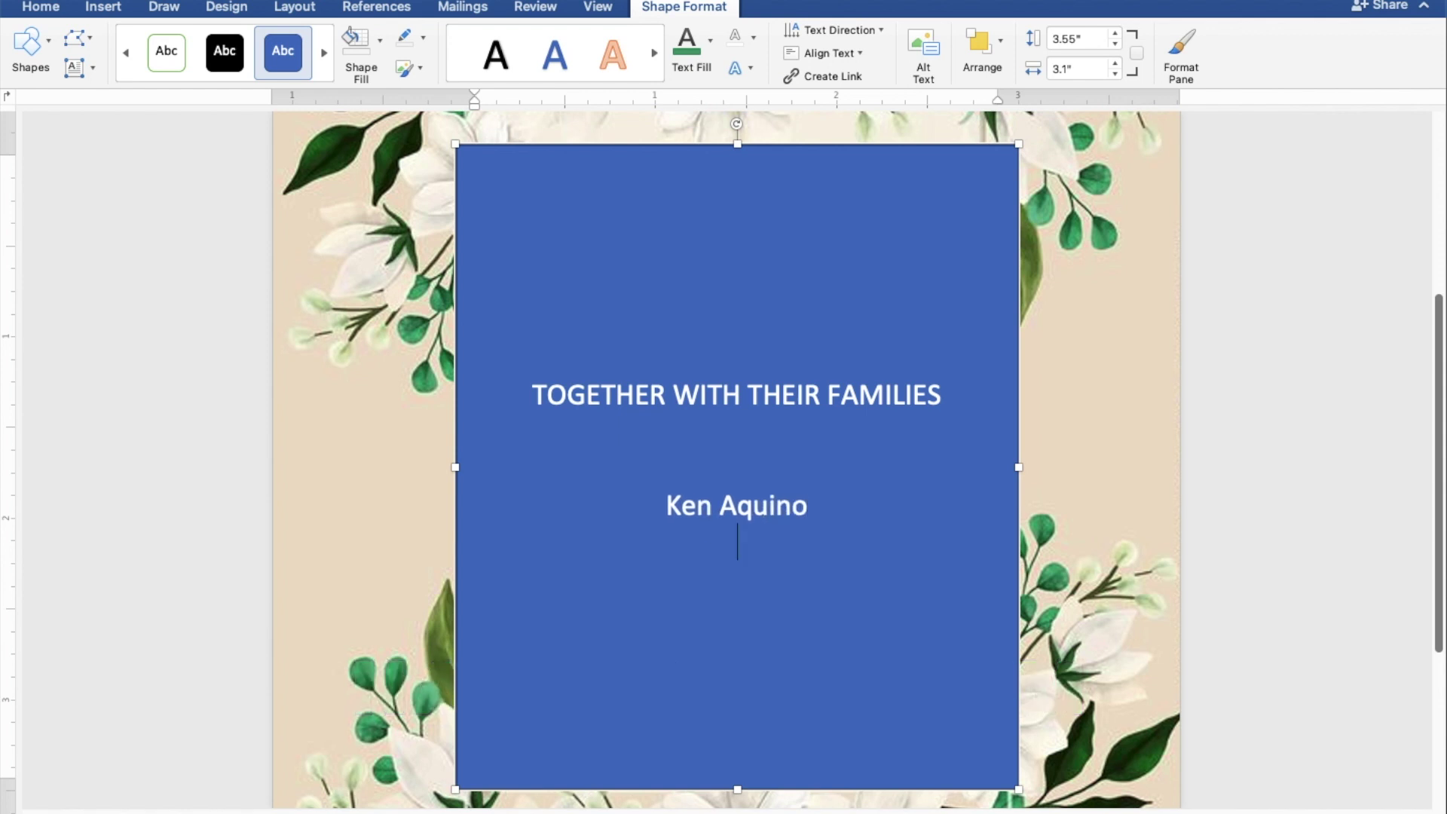
{"action": "type", "text": "AND"}
{"action": "key", "text": "Return"}
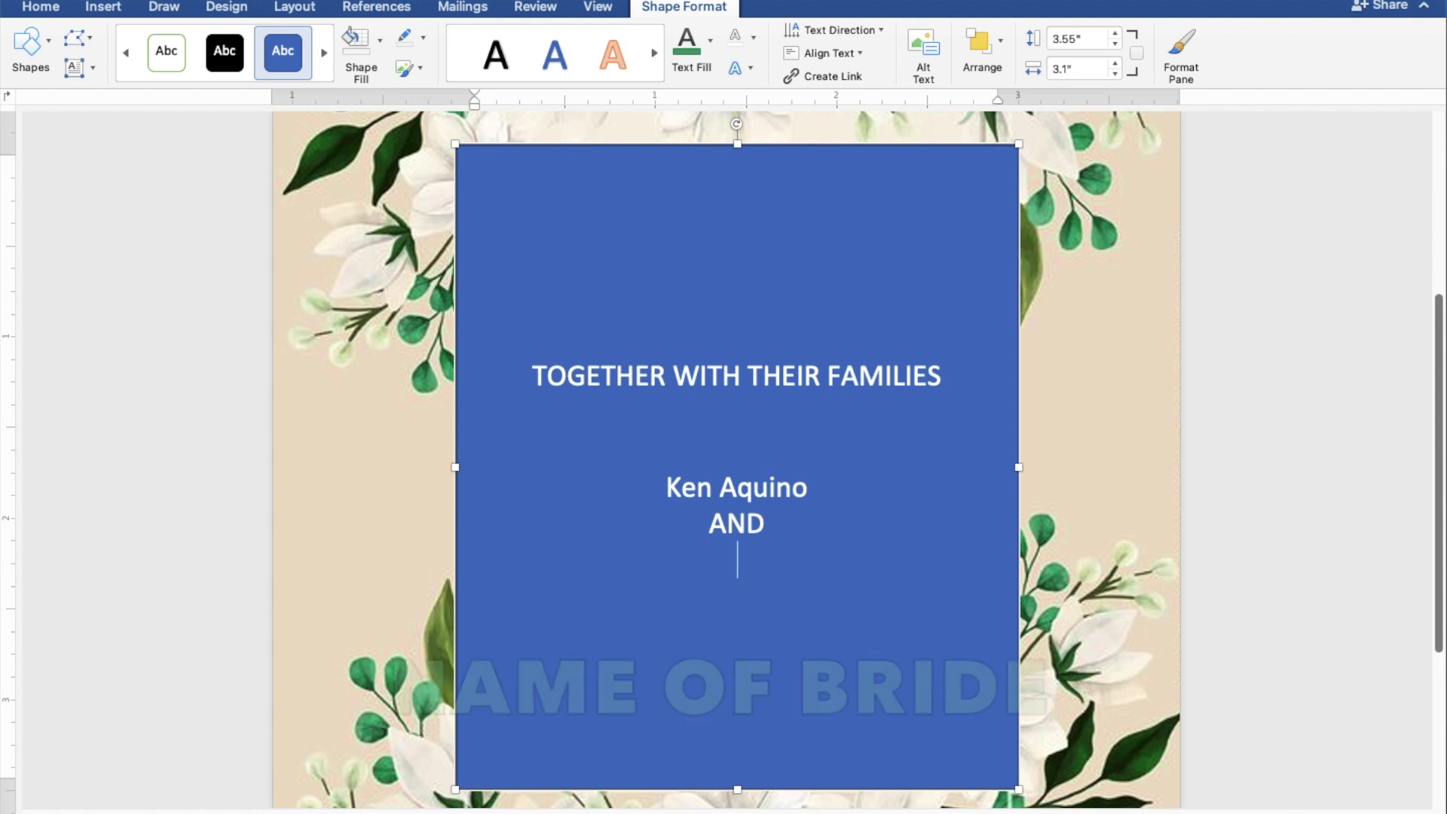
{"action": "type", "text": "Cassy "}
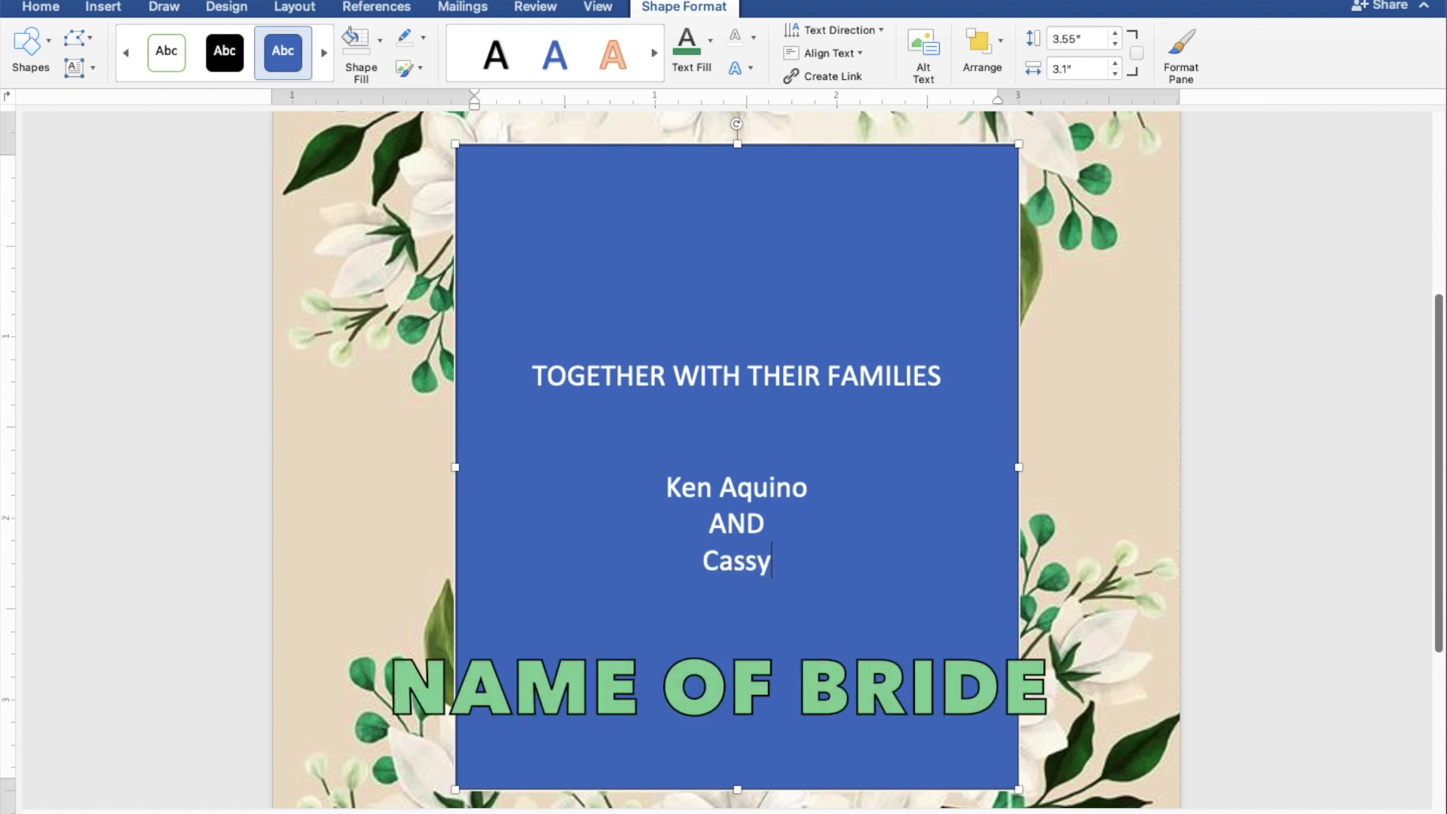
{"action": "type", "text": "Soriano"}
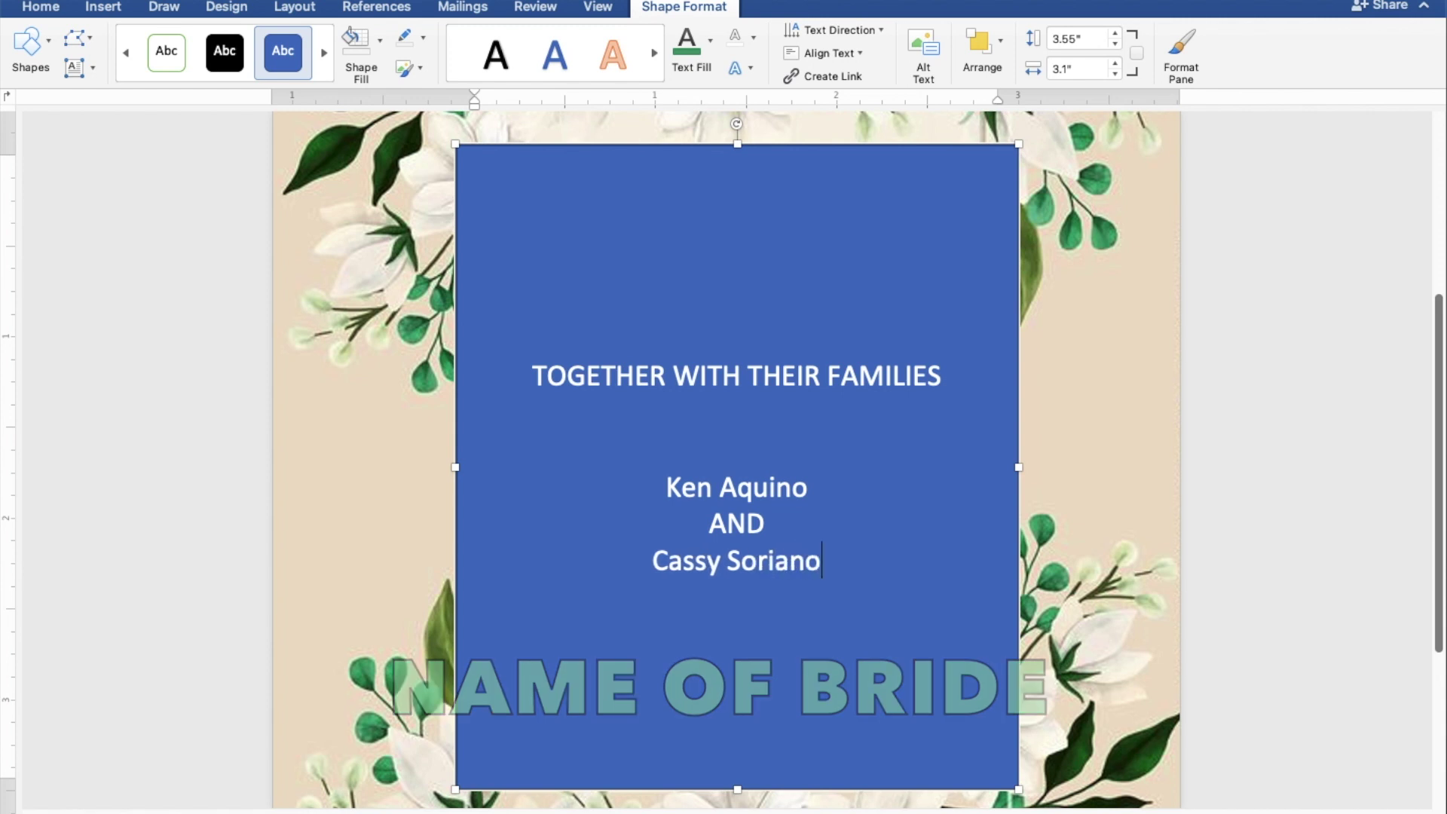
{"action": "key", "text": "Return"}
{"action": "key", "text": "Return"}
{"action": "key", "text": "Return"}
{"action": "type", "text": "RE"}
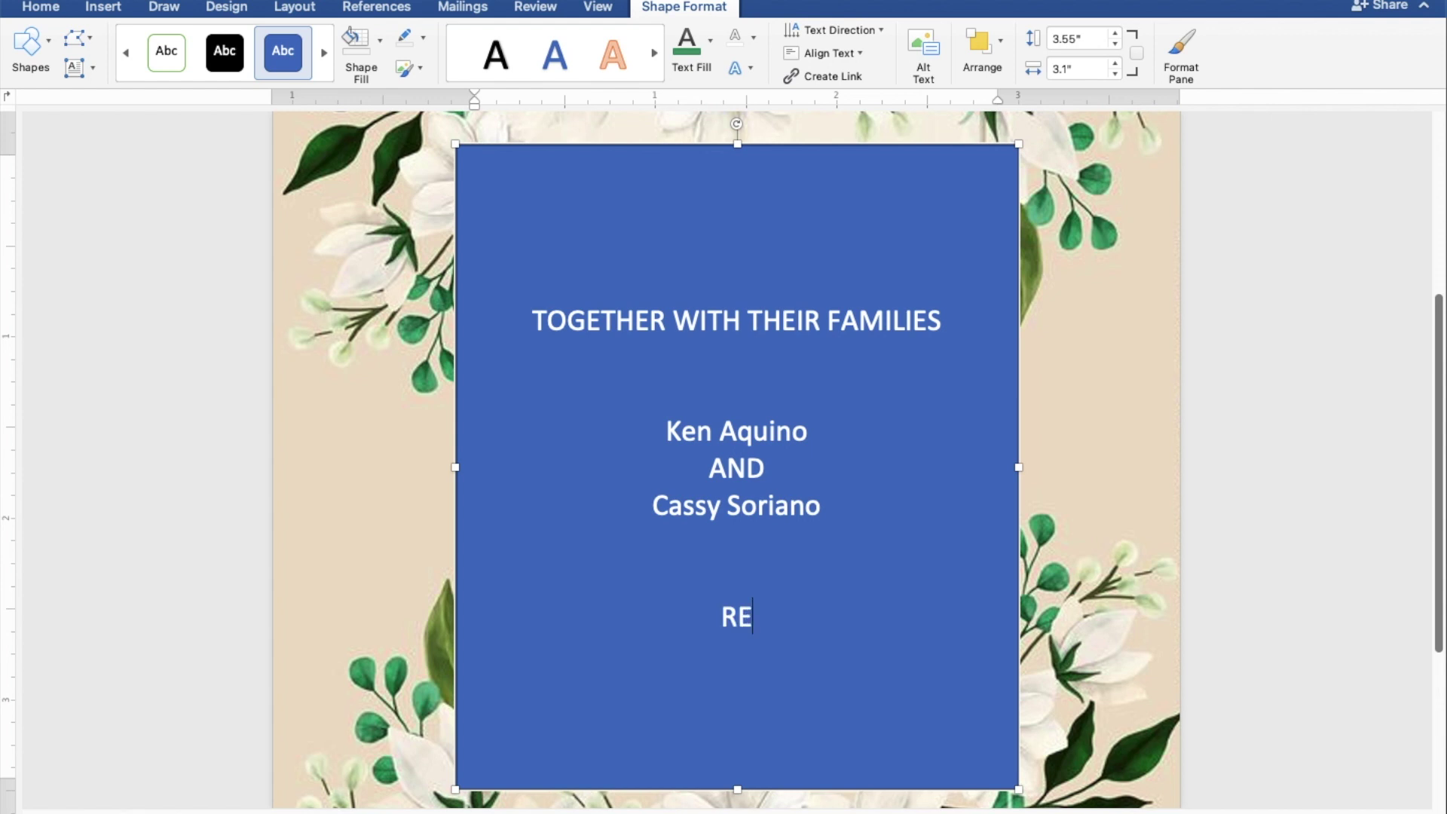
Add the lines REQUEST THE PLEASURE OF YOUR PRESENCE and THEY JOYFULLY UNITE IN MARRIAGE.
{"action": "type", "text": "QUEST THE "}
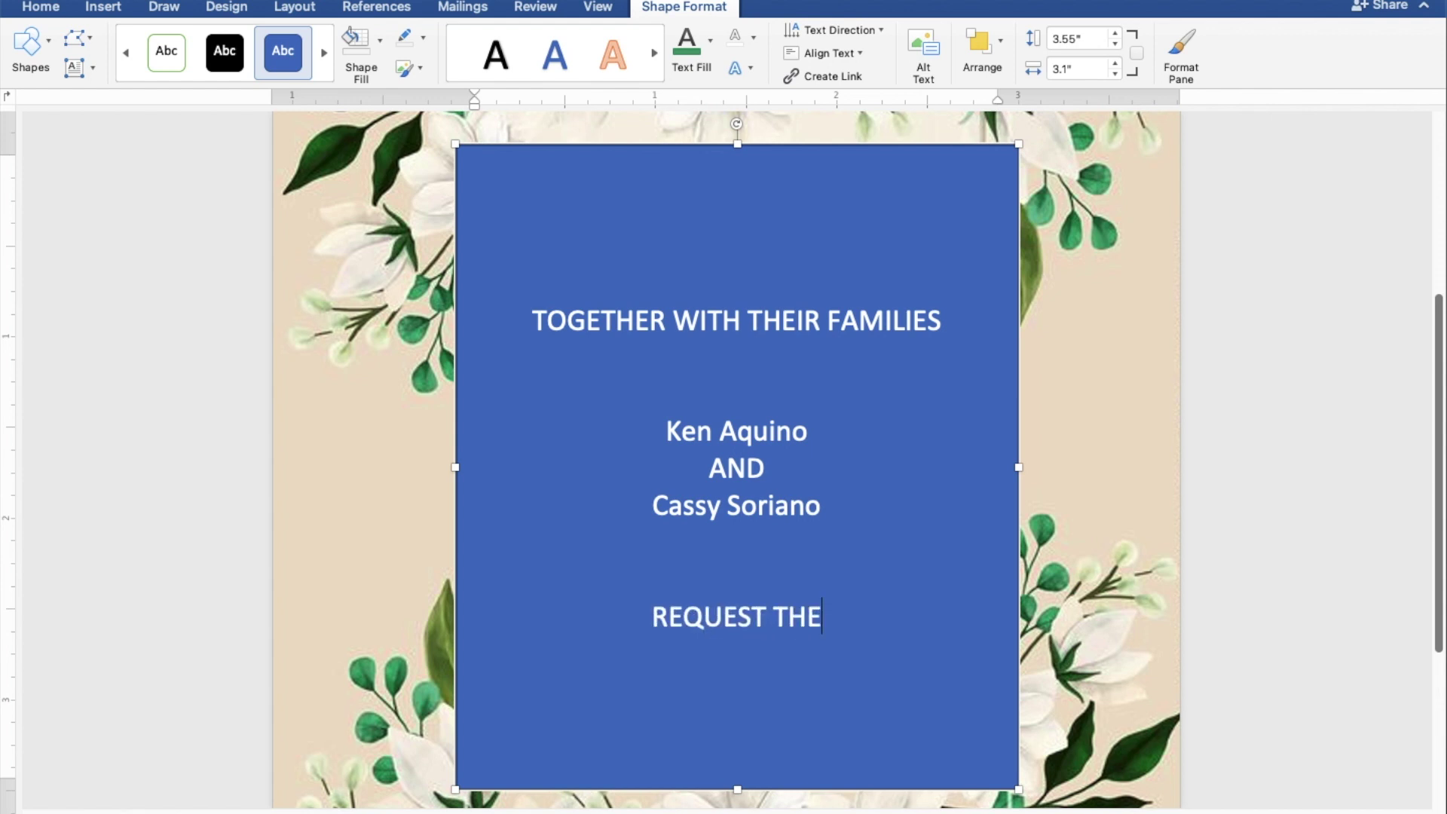
{"action": "type", "text": "PLEASURE"}
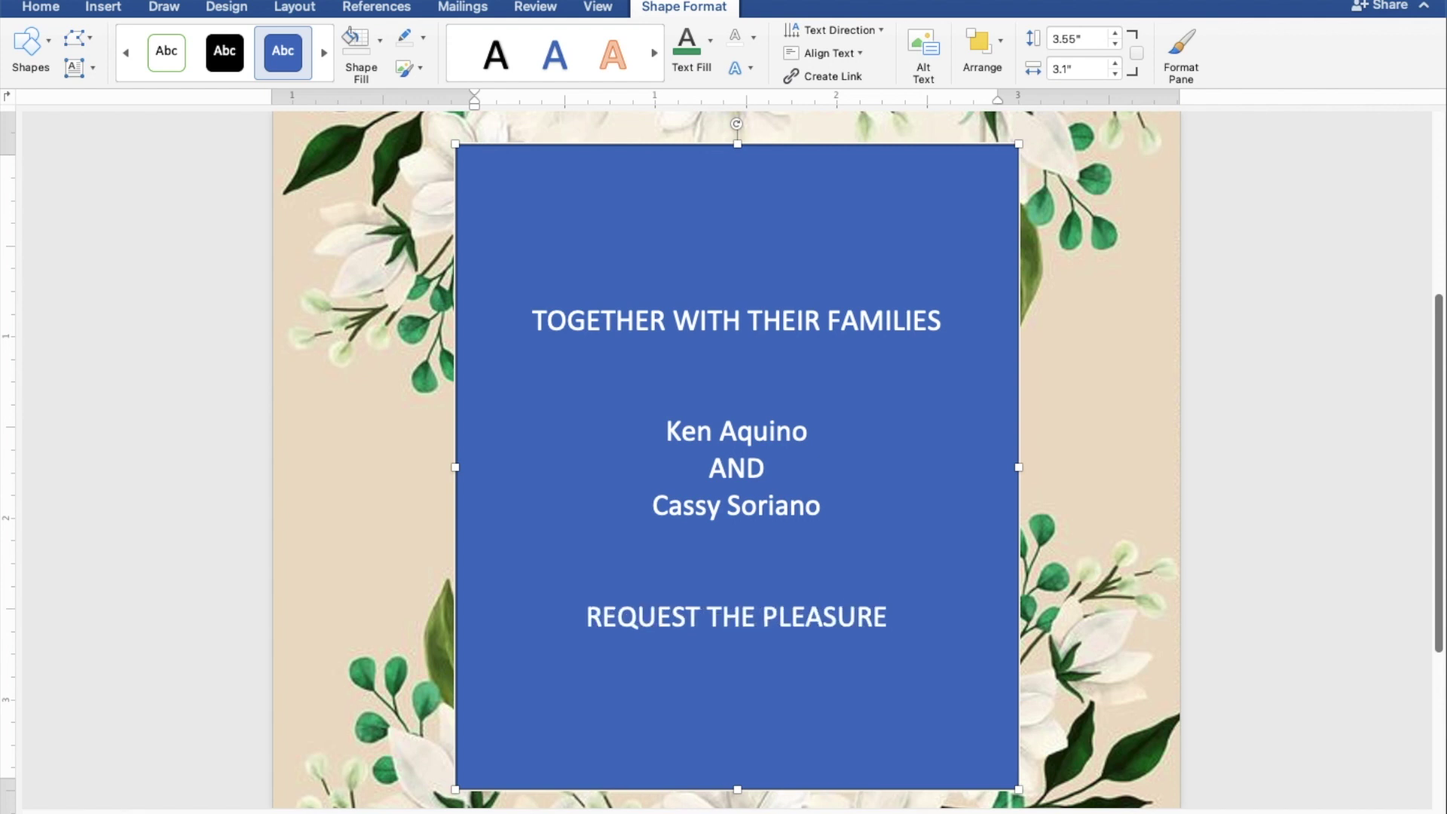
{"action": "type", "text": " OF YOUR PRESENCE"}
{"action": "key", "text": "Return"}
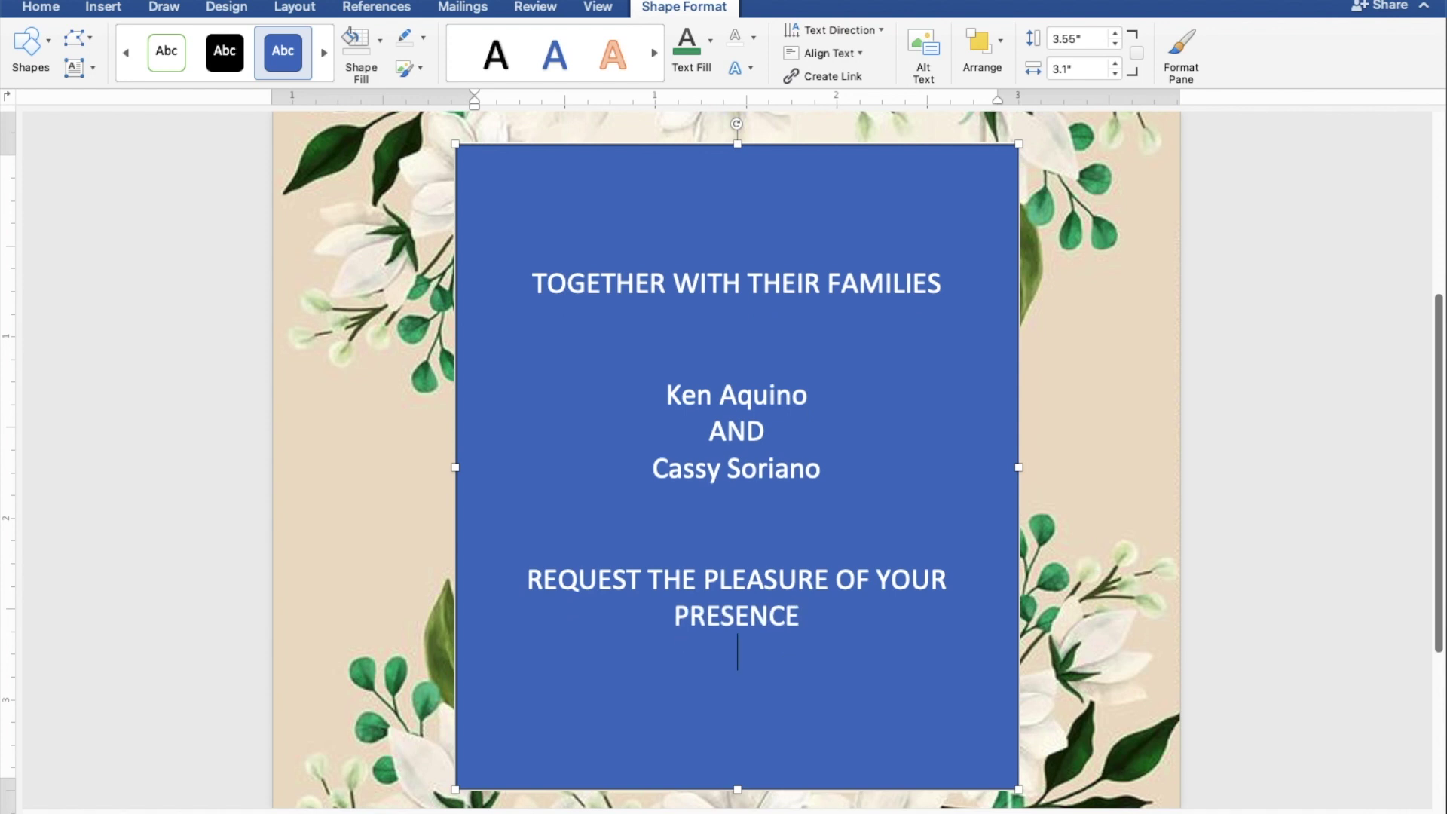
{"action": "type", "text": "THEY "}
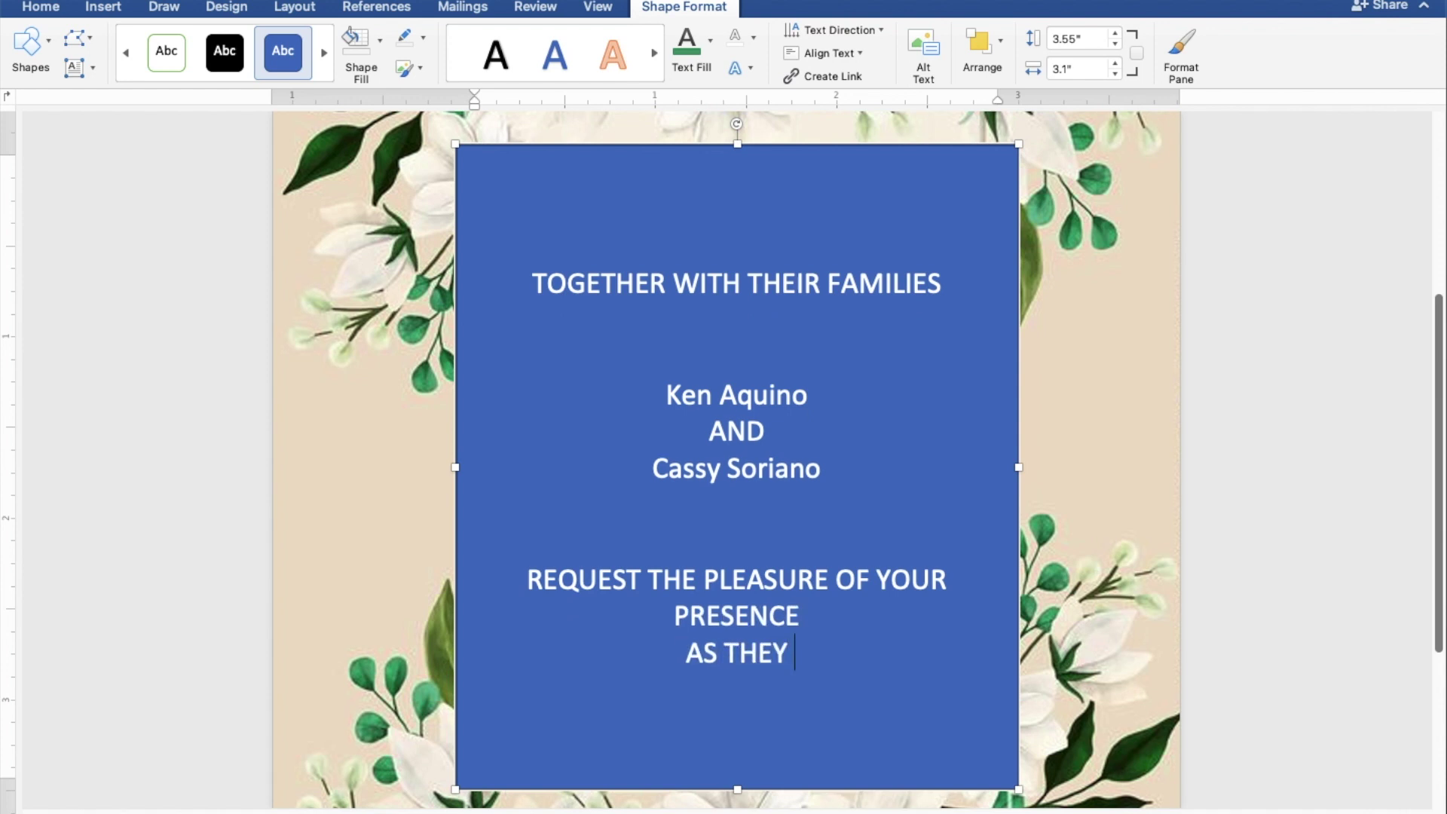
{"action": "type", "text": "JOYFULLY "}
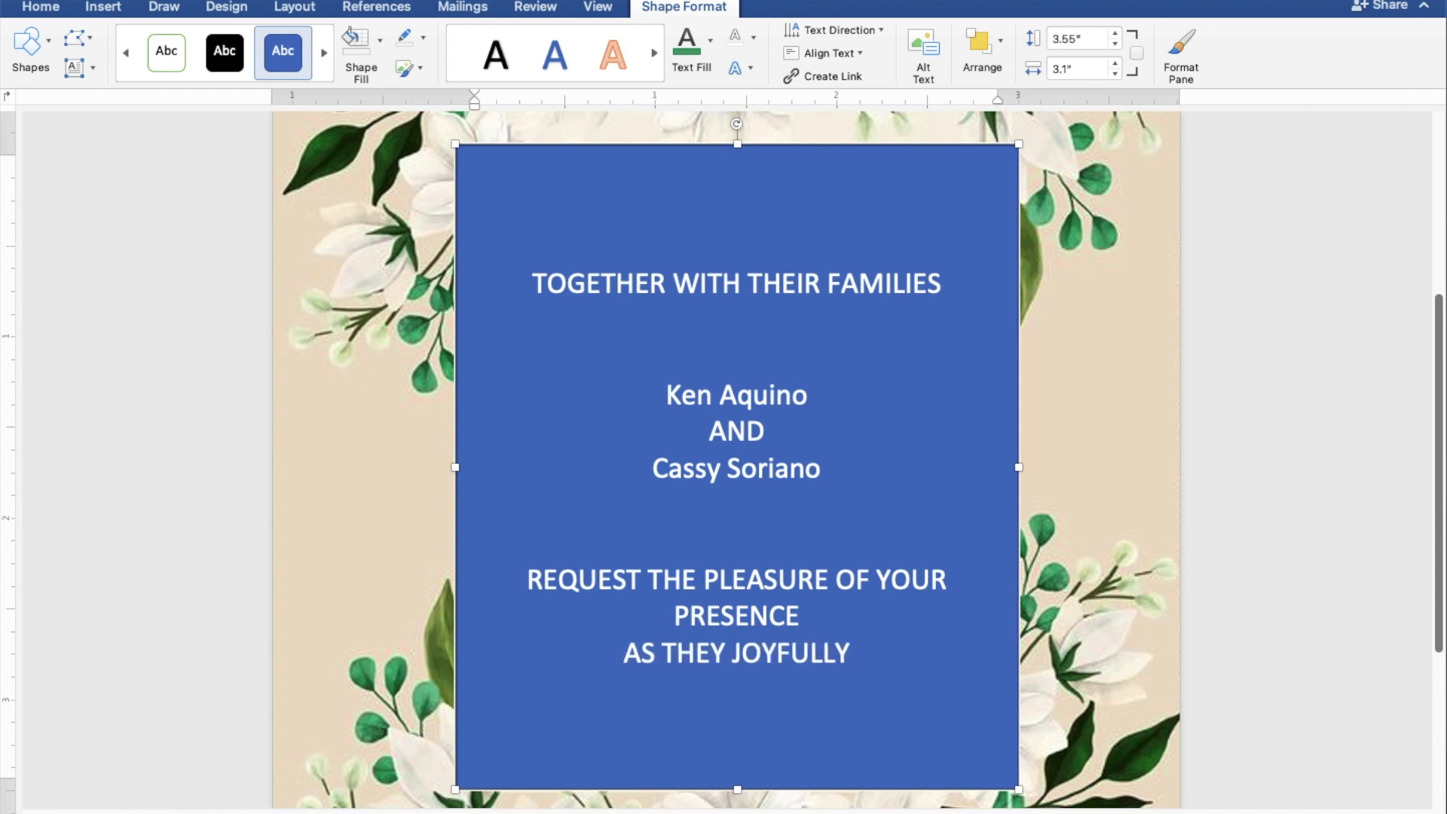
{"action": "type", "text": "UNI"}
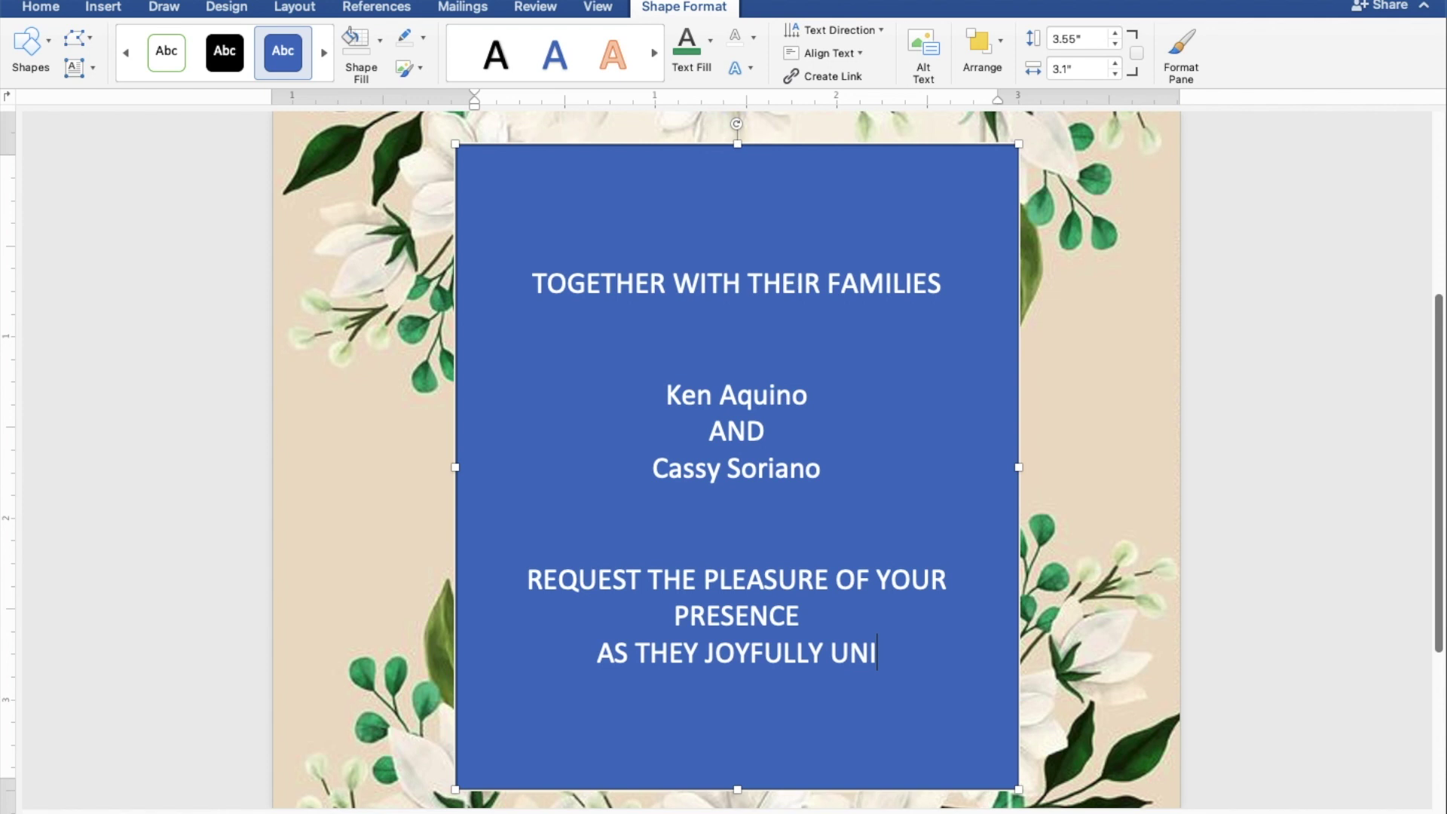
{"action": "type", "text": "TE IN "}
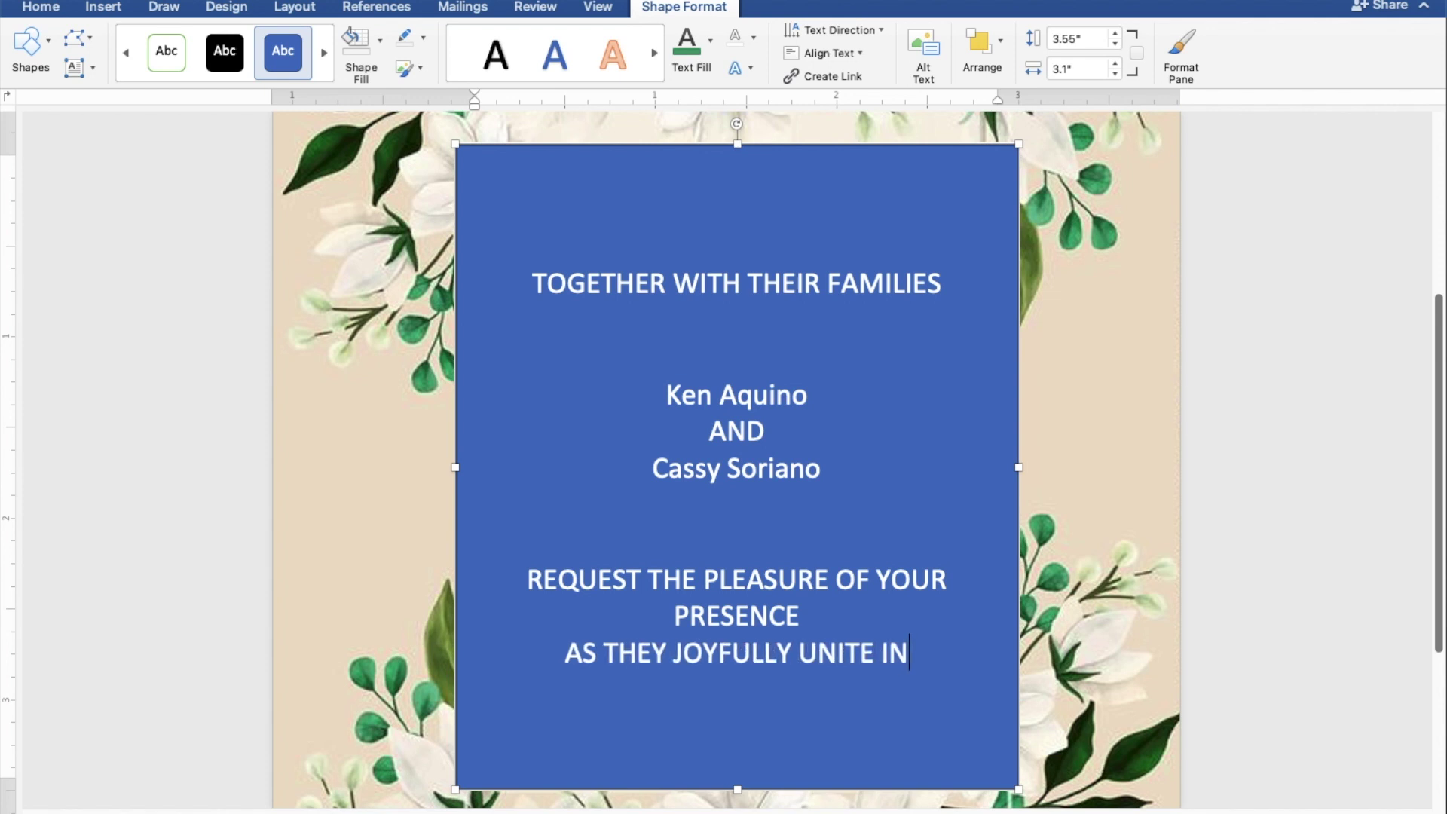
{"action": "type", "text": "MARRIAGE"}
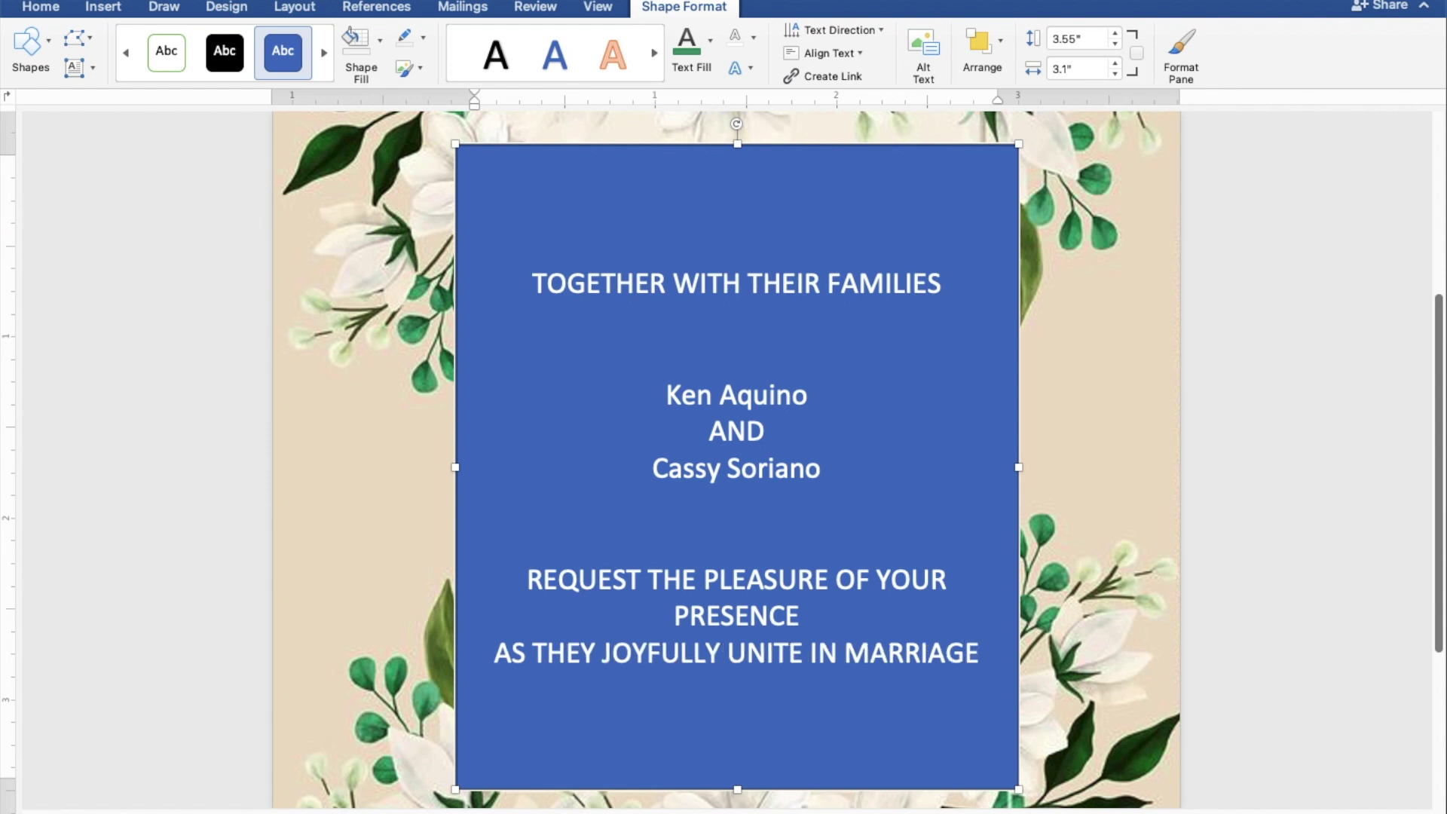
{"action": "key", "text": "Return"}
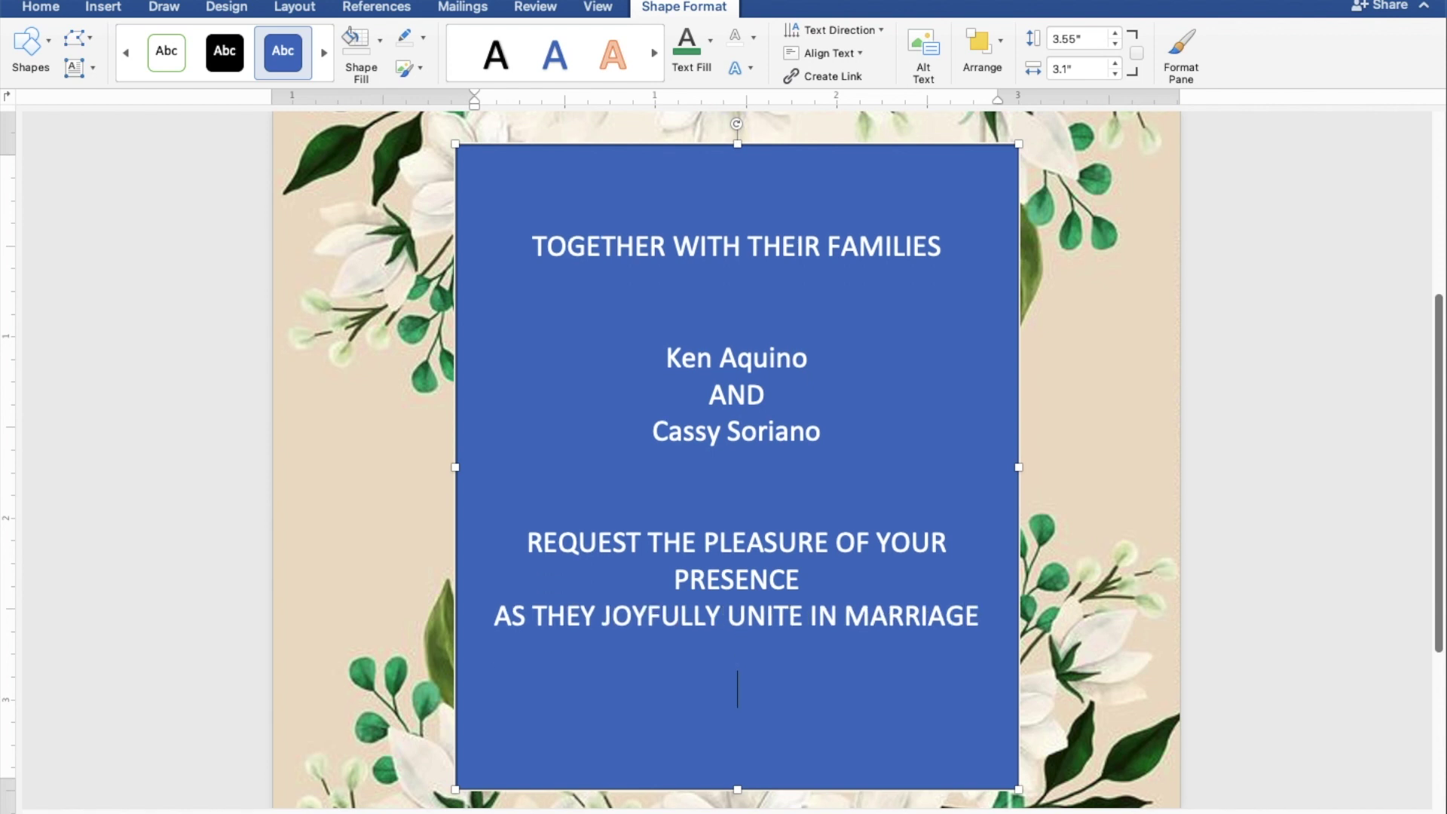
Add SUNDAY, JANUARY 29, 2023 and 10:00 IN THE MORNING on separate lines.
{"action": "type", "text": "SUND"}
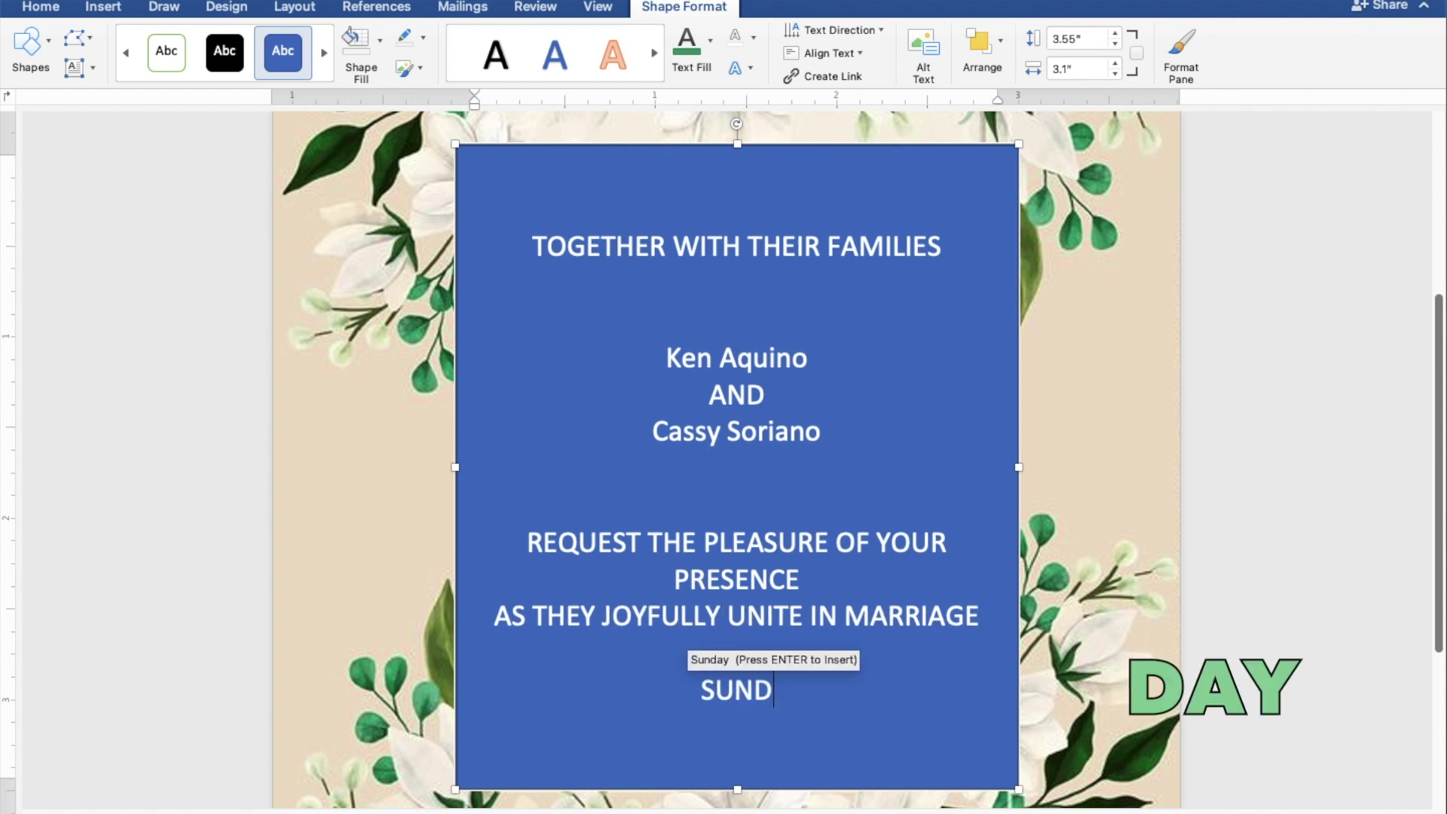
{"action": "type", "text": "AY"}
{"action": "key", "text": "Return"}
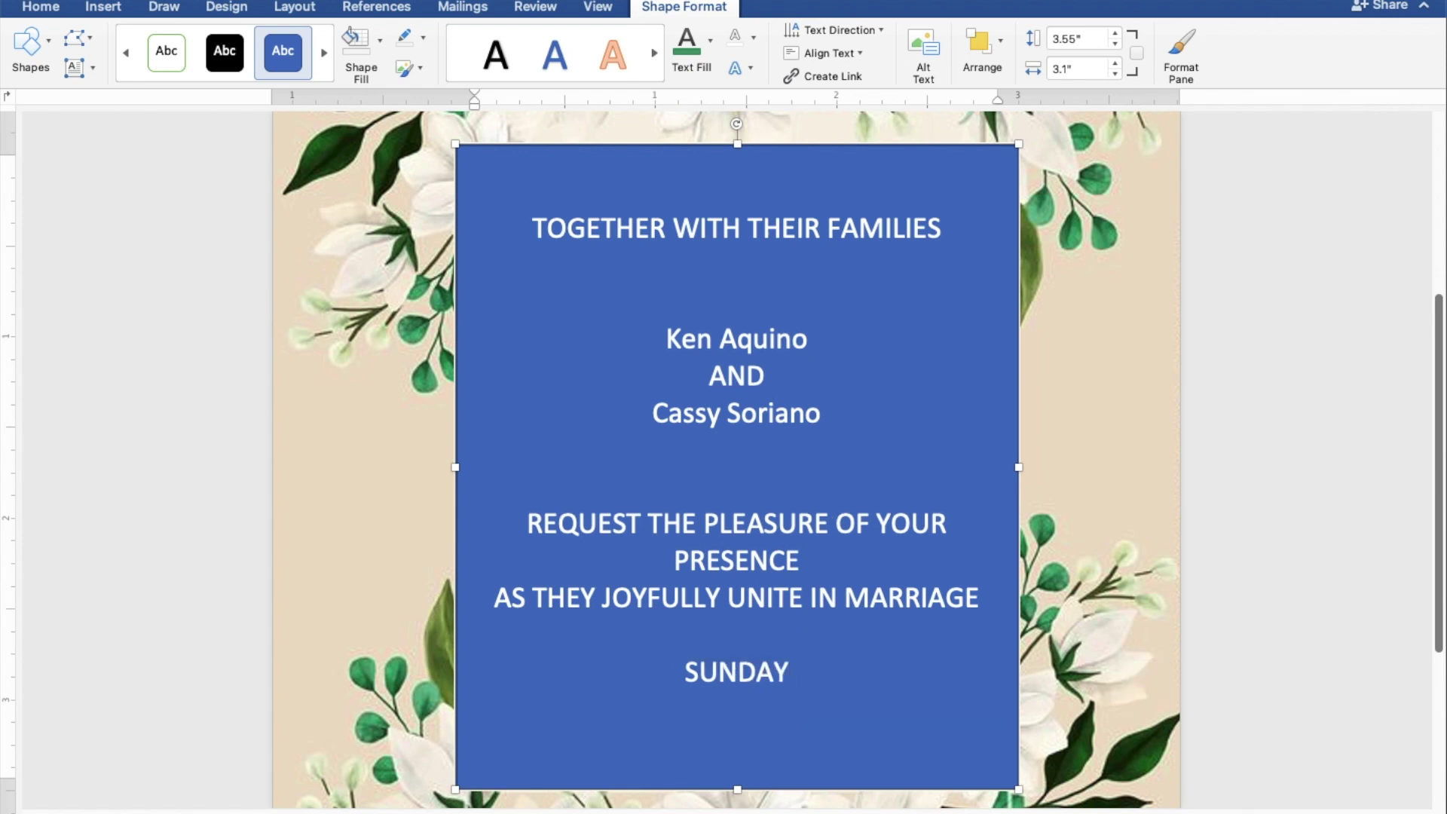
{"action": "type", "text": "JANUARY "}
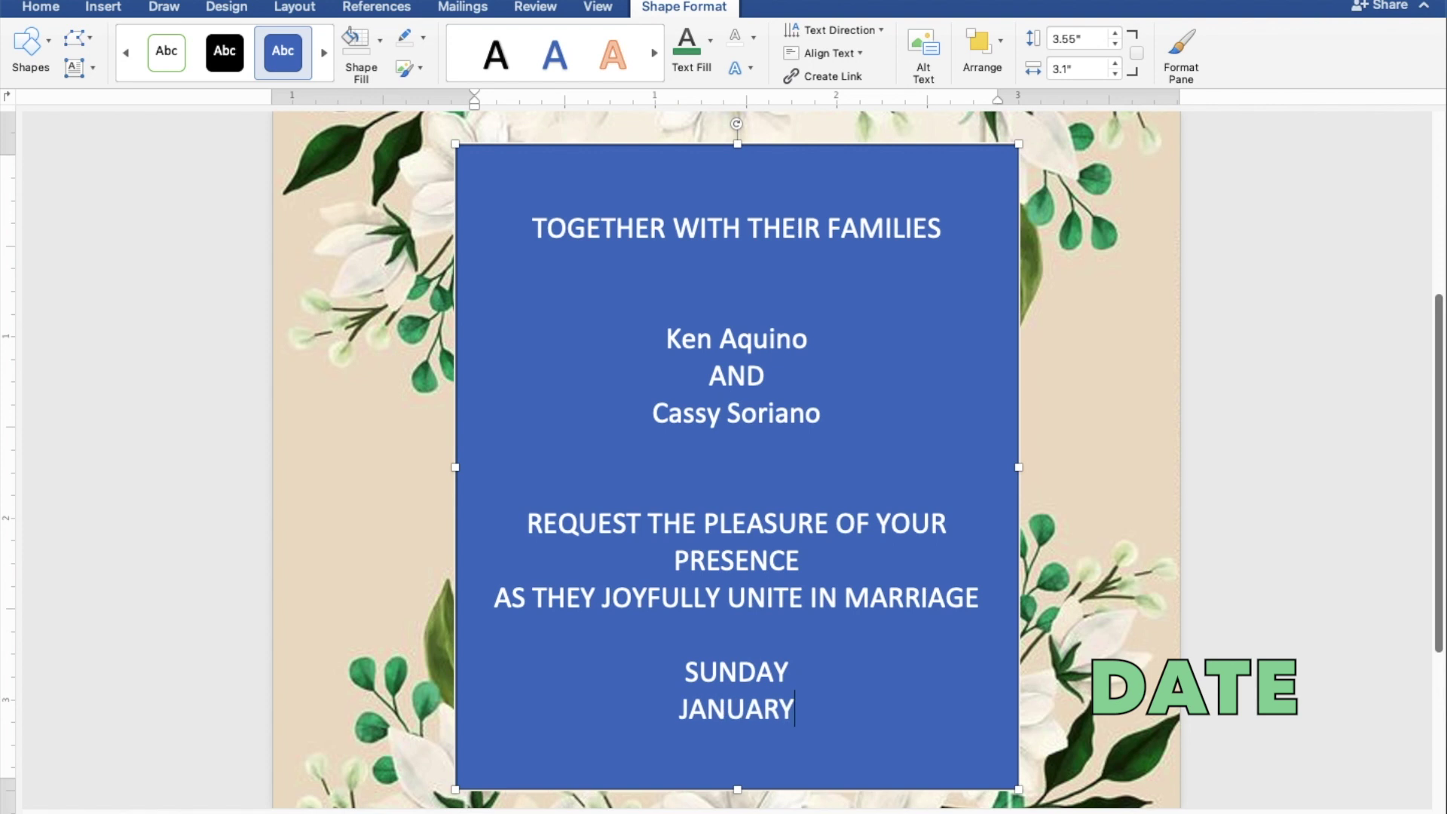
{"action": "type", "text": "29, 2023"}
{"action": "key", "text": "Return"}
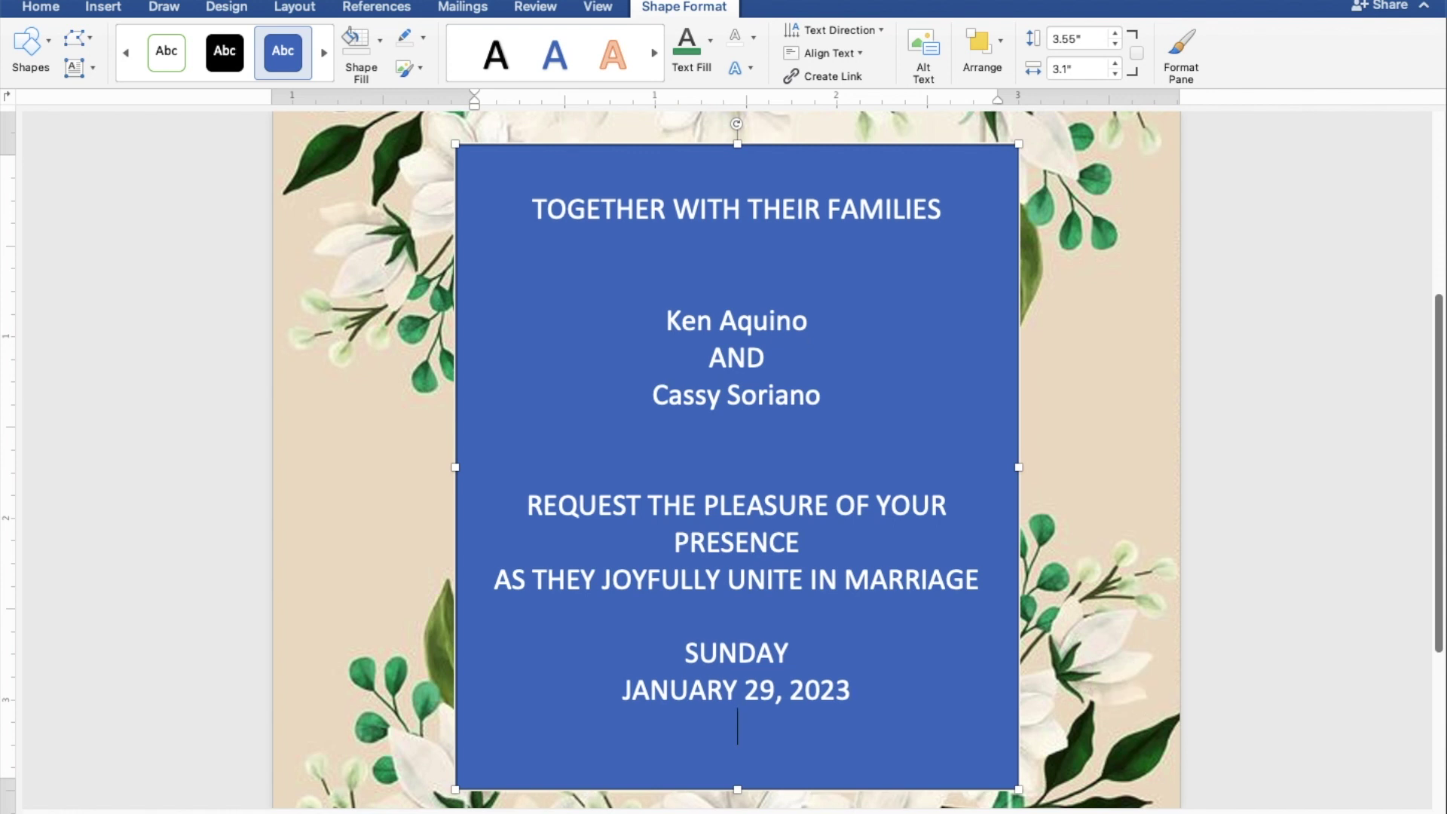
{"action": "type", "text": "10:00"}
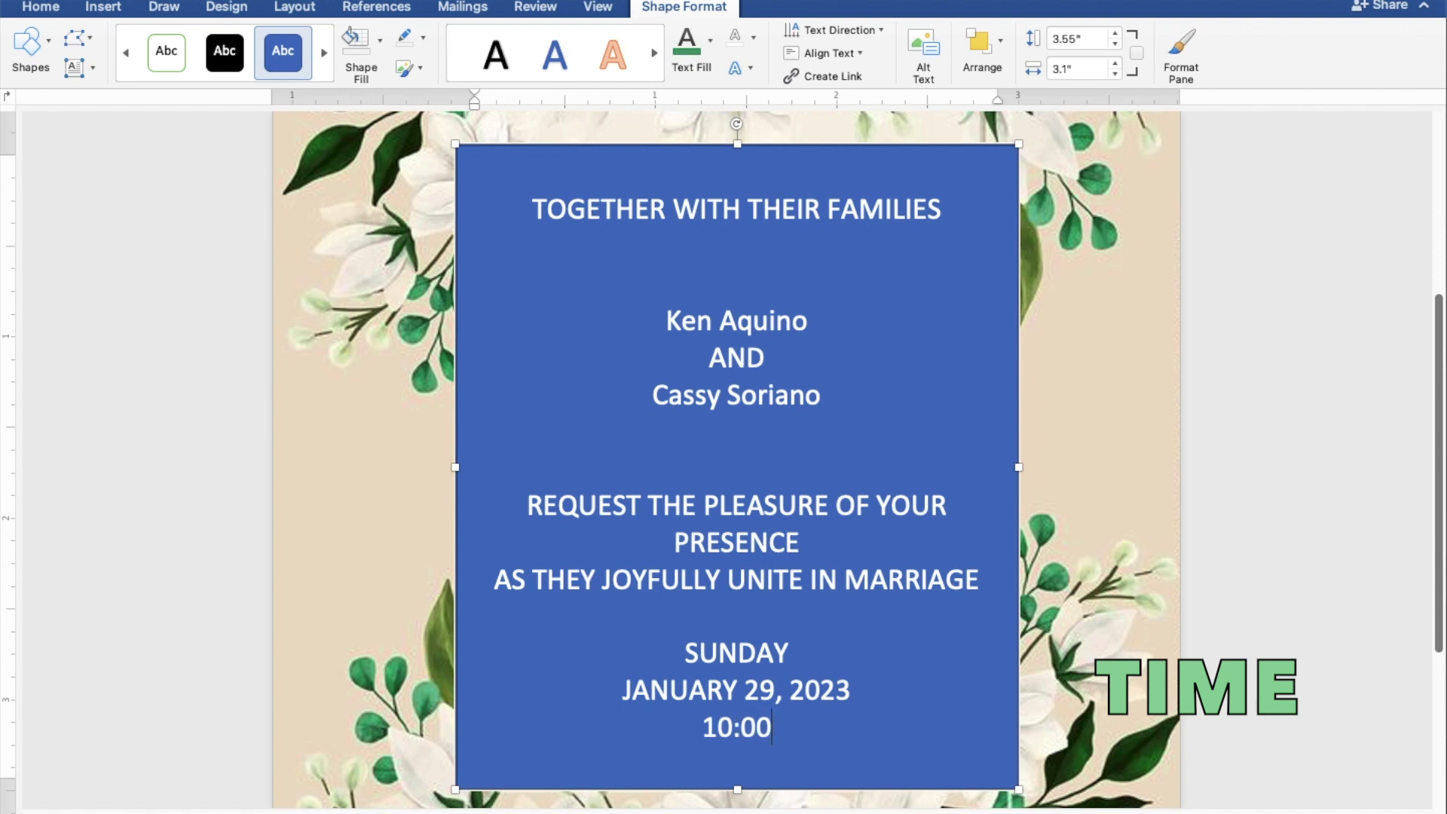
{"action": "type", "text": " IN "}
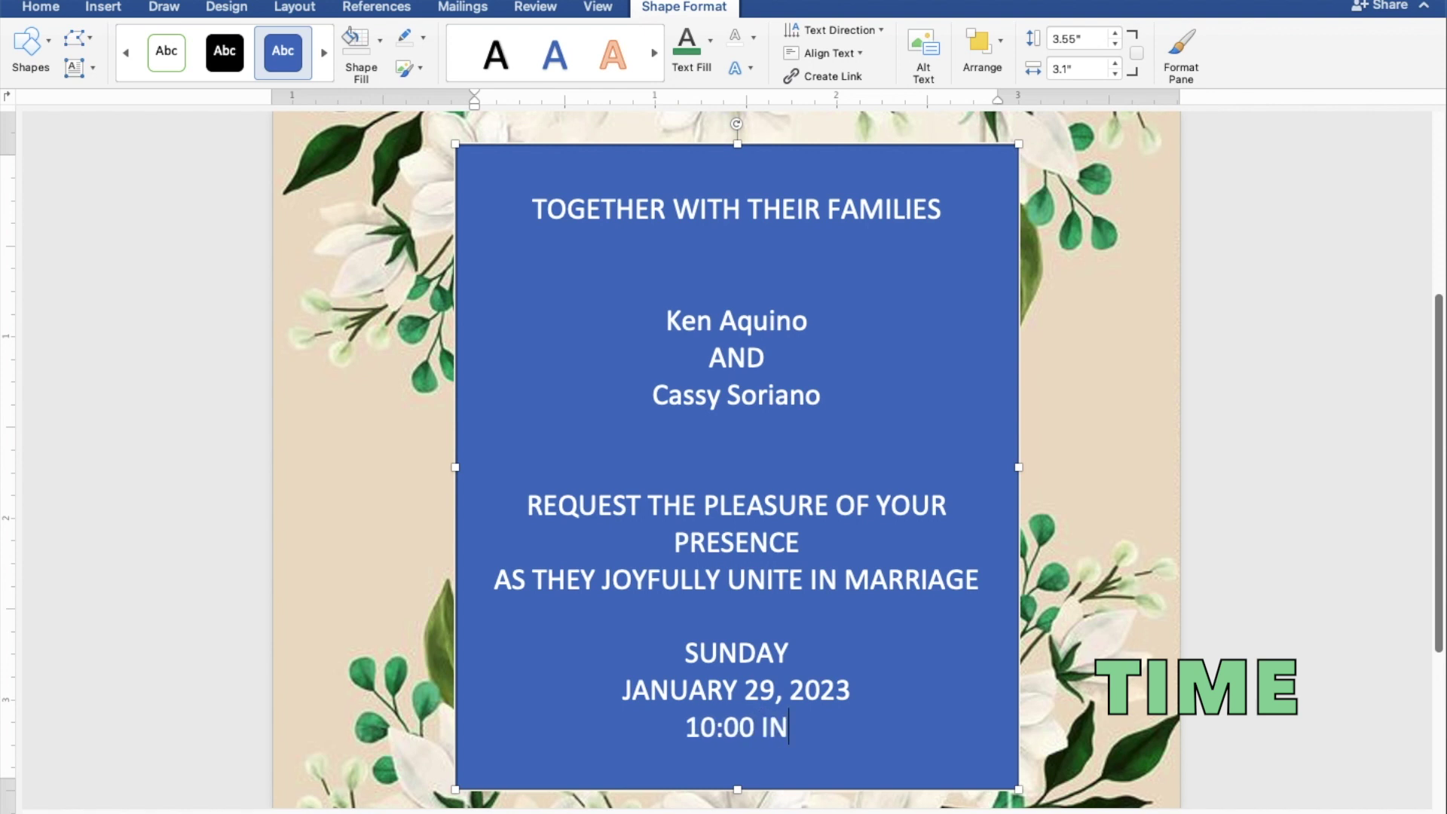
{"action": "type", "text": "THE MORNING"}
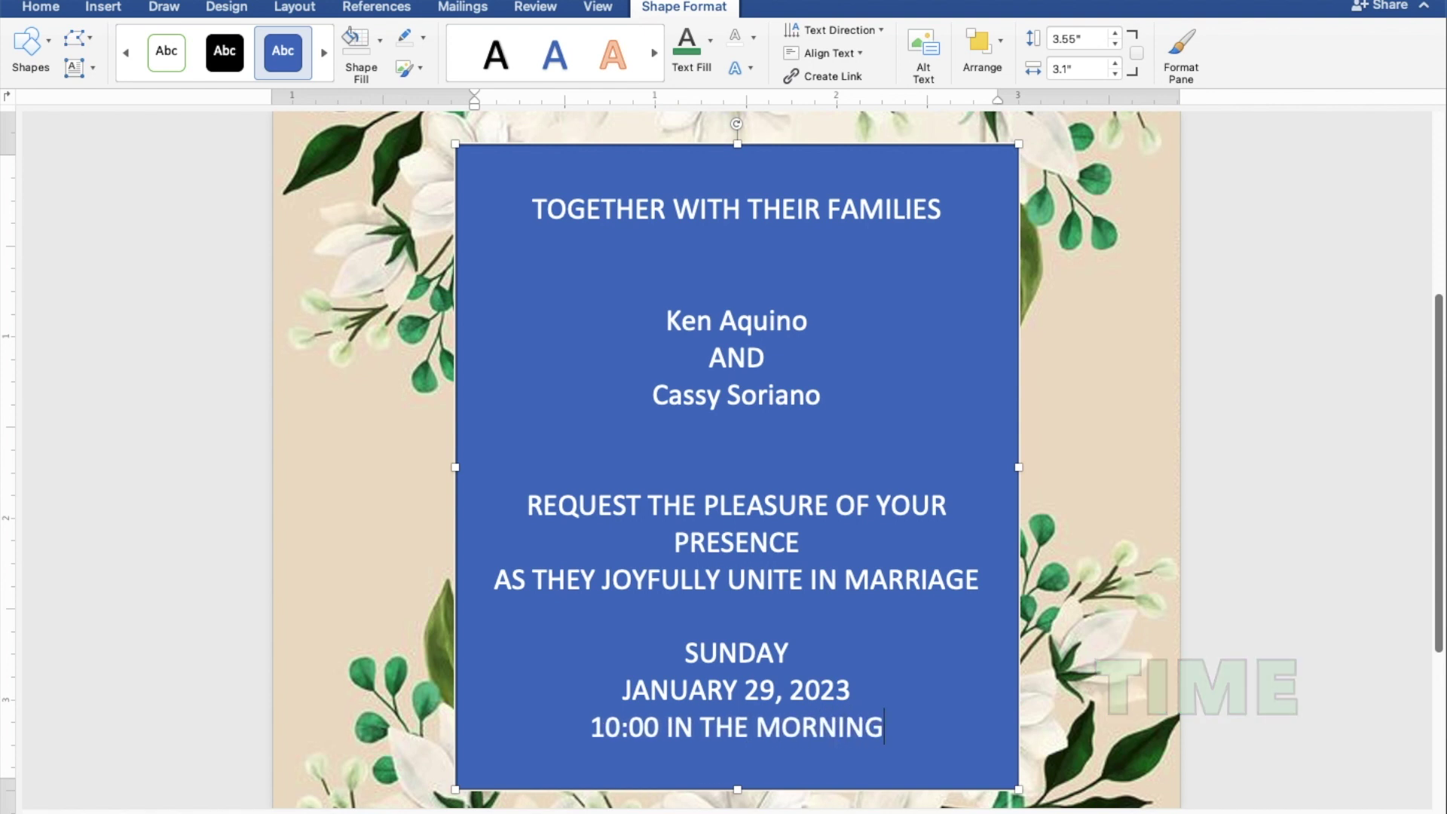
{"action": "key", "text": "Return"}
Add the venue lines ST. THOMAS AQUINAS PARISH CHURCH and MANGALDAN, PANGASINAN.
{"action": "type", "text": "ST. "}
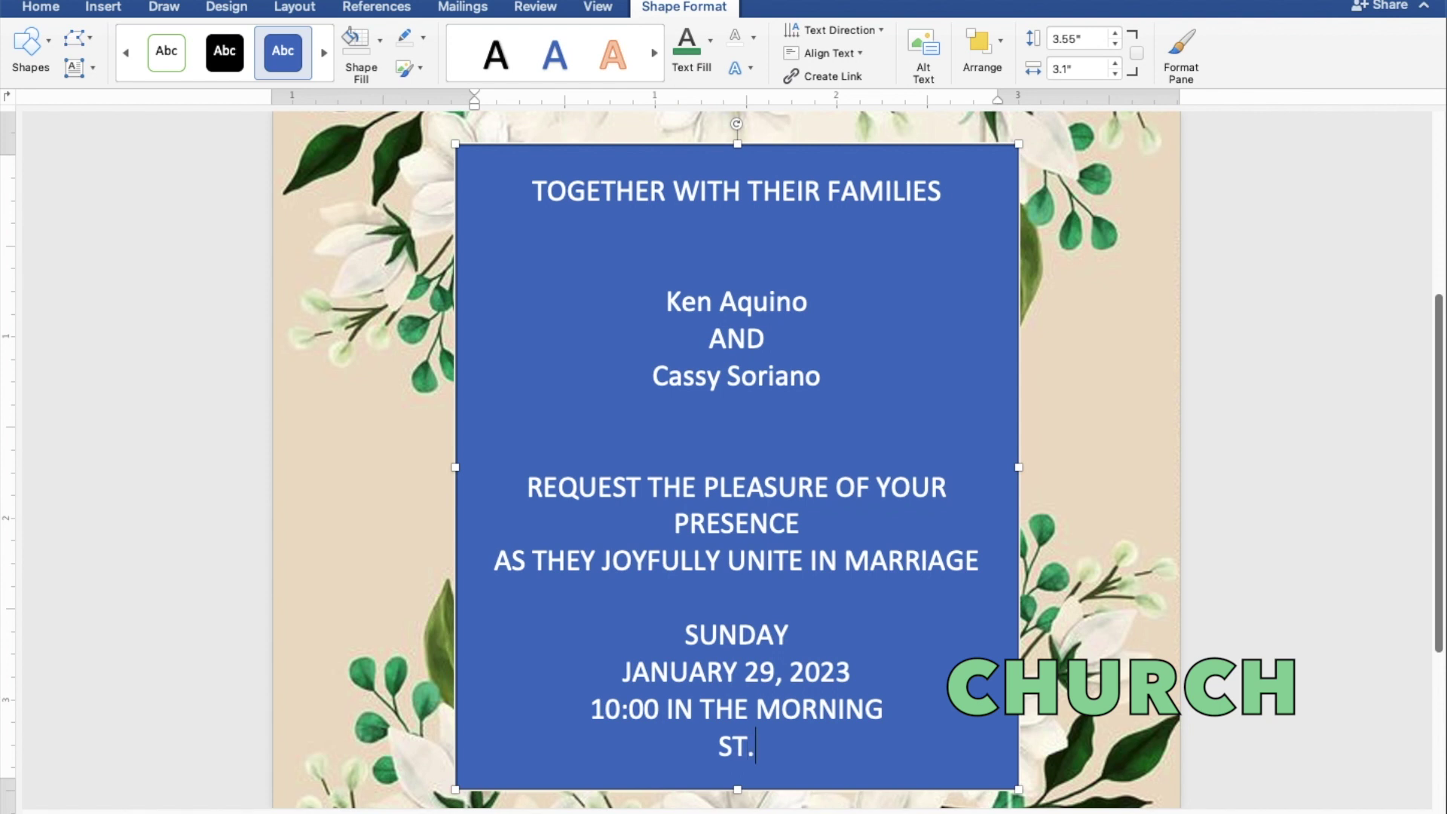
{"action": "type", "text": "TJO"}
{"action": "key", "text": "BackSpace"}
{"action": "key", "text": "BackSpace"}
{"action": "type", "text": "HOMAS AQUINAS PARISH "}
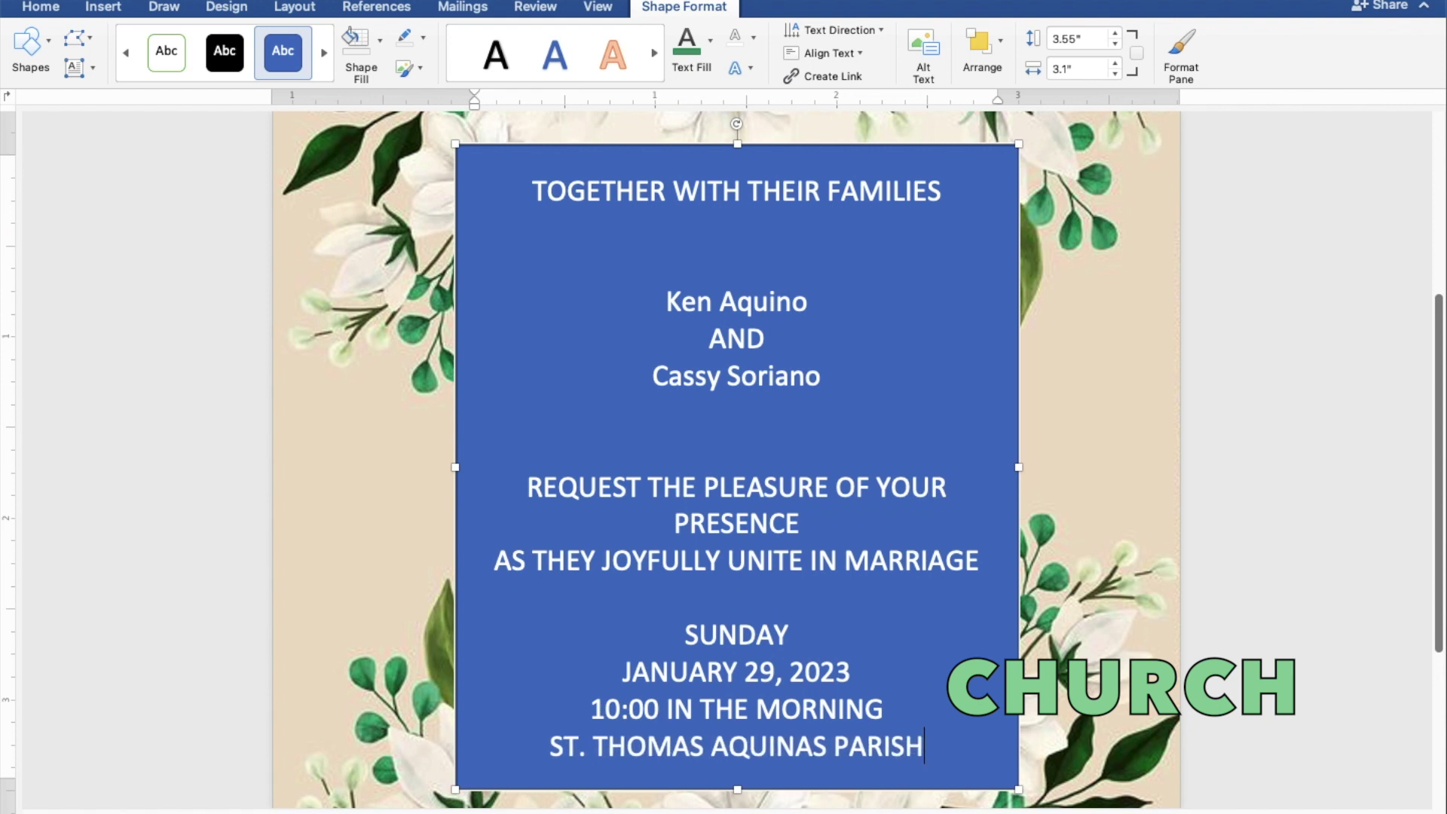
{"action": "type", "text": "CHURCH"}
{"action": "key", "text": "Return"}
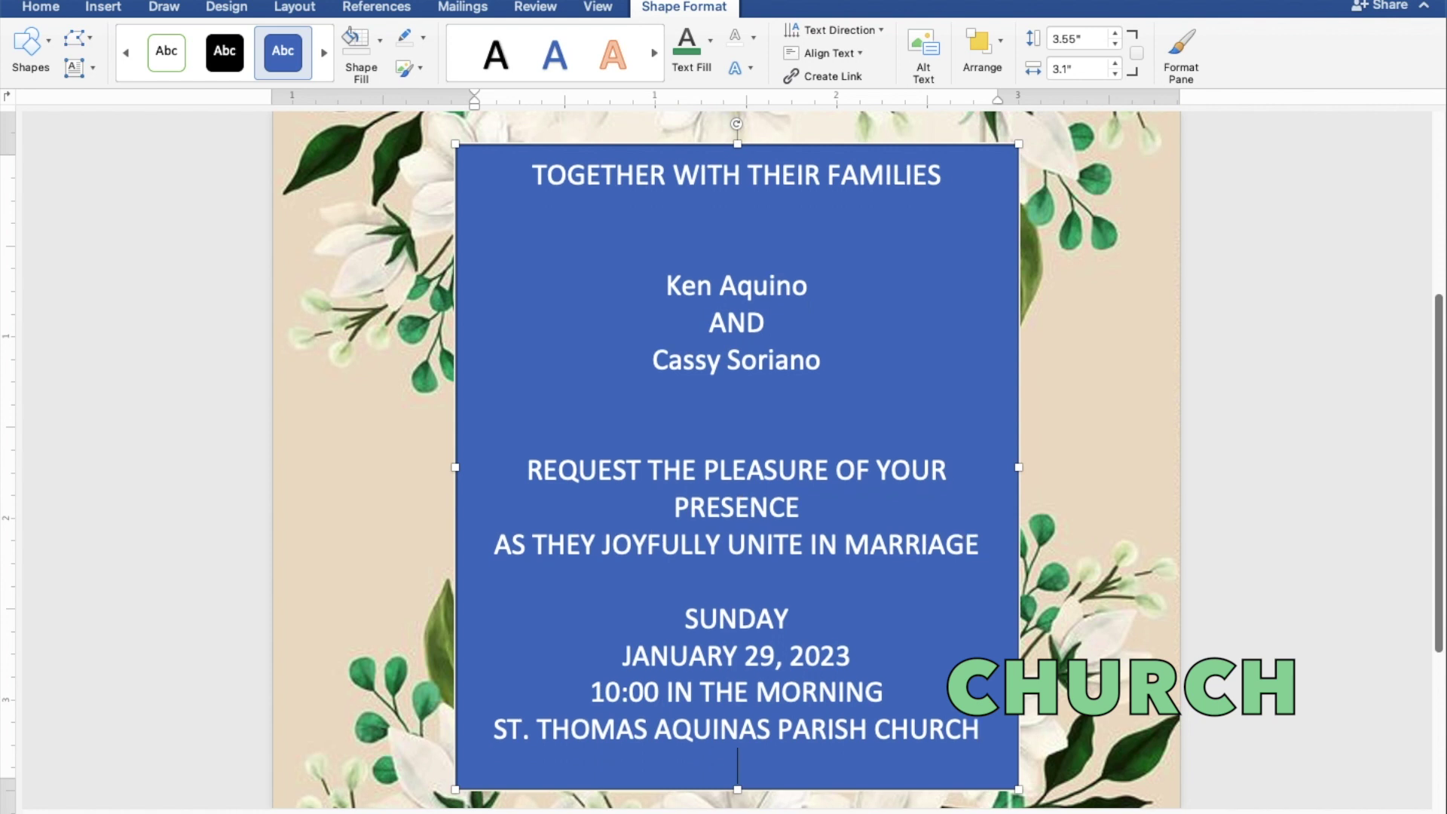
{"action": "type", "text": "MANGALDAN"}
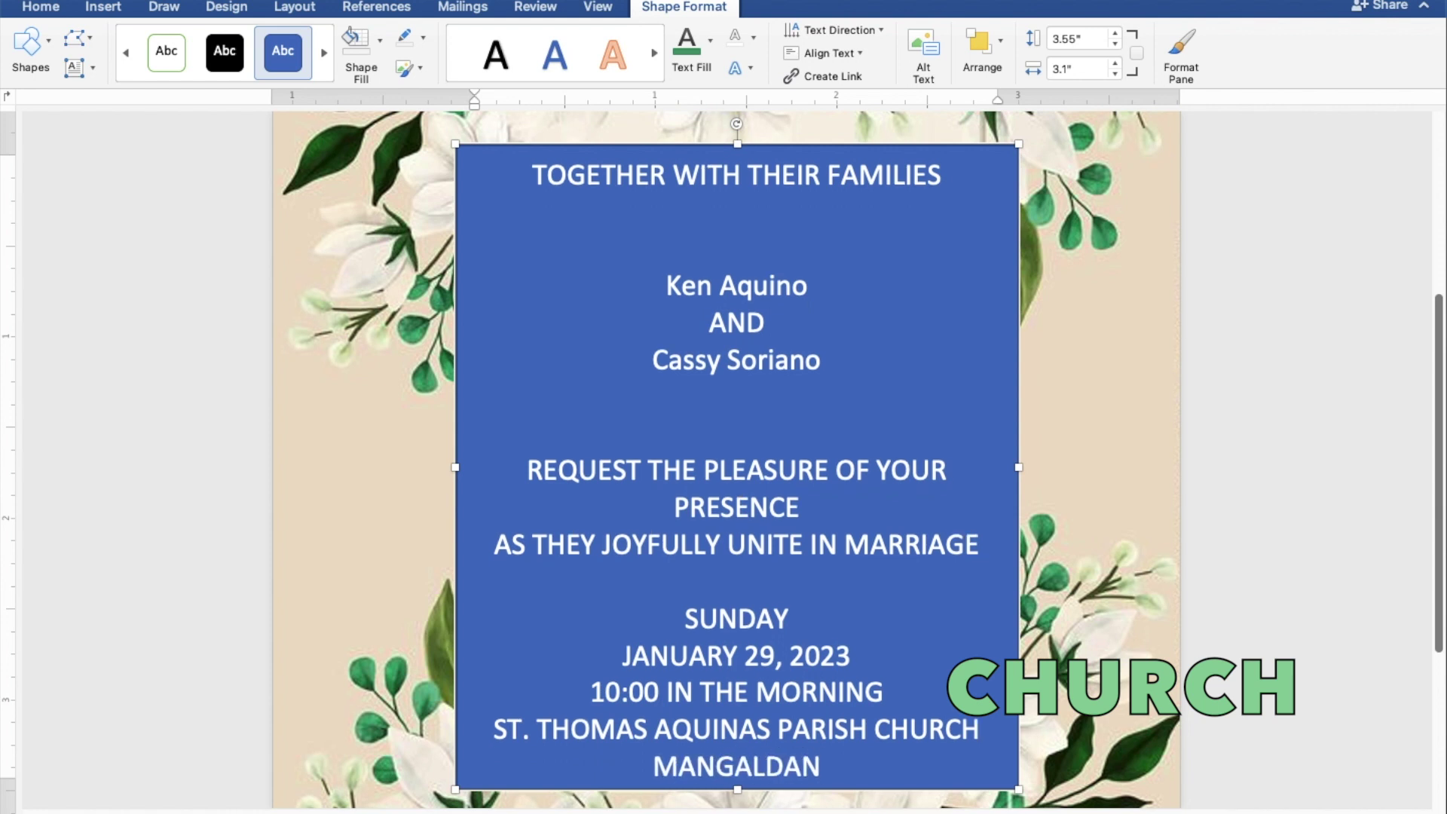
{"action": "type", "text": ", PANGASINAN"}
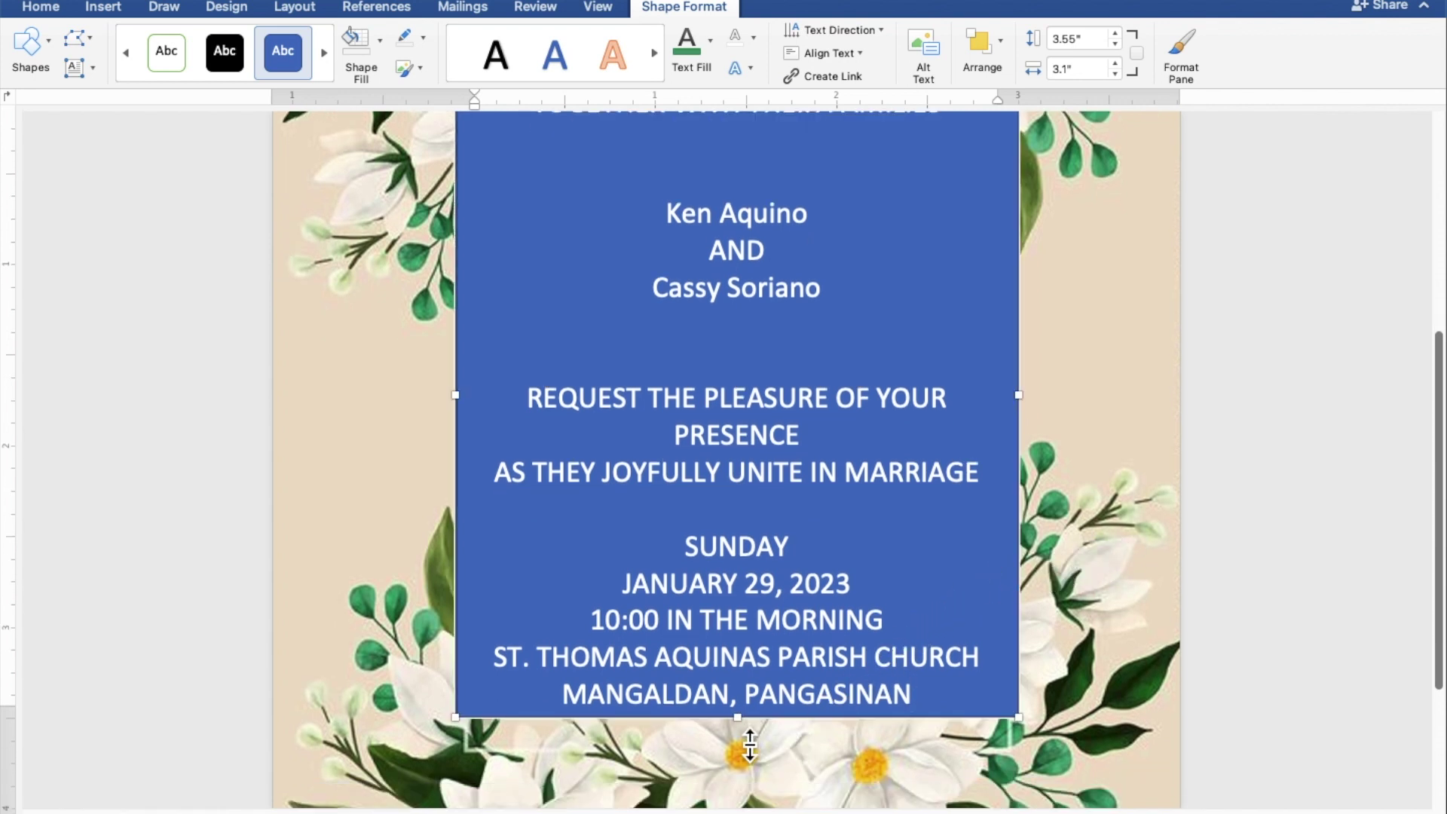
Lengthen the text box, add 'Reception to follow' below the location, and select all the text.
{"action": "mouse_move", "coordinate": [750, 739]}
{"action": "left_mouse_down"}
{"action": "mouse_move", "coordinate": [750, 812]}
{"action": "mouse_move", "coordinate": [772, 789]}
{"action": "left_mouse_up"}
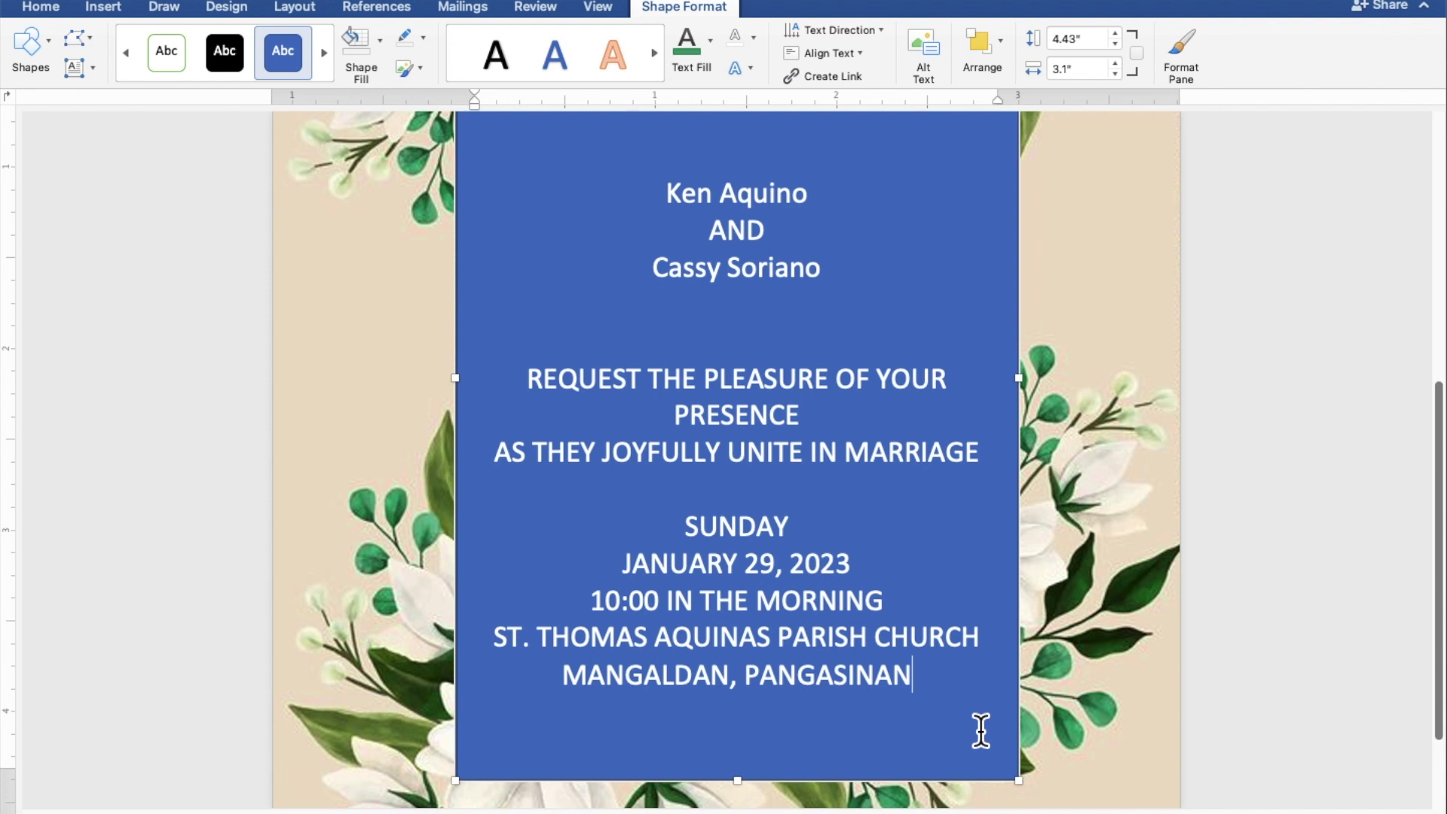
{"action": "key", "text": "Return"}
{"action": "key", "text": "Return"}
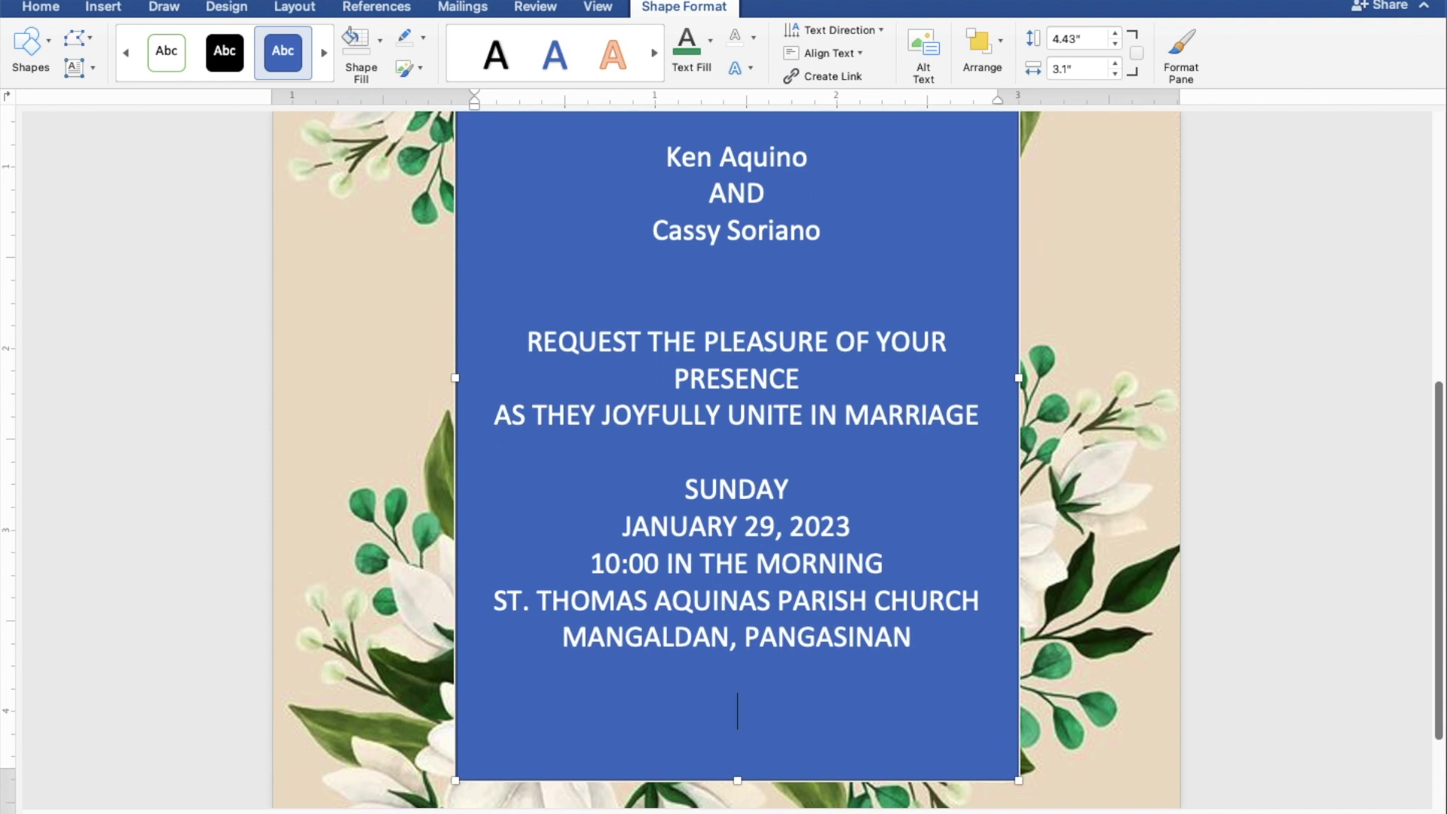
{"action": "type", "text": "Reception to"}
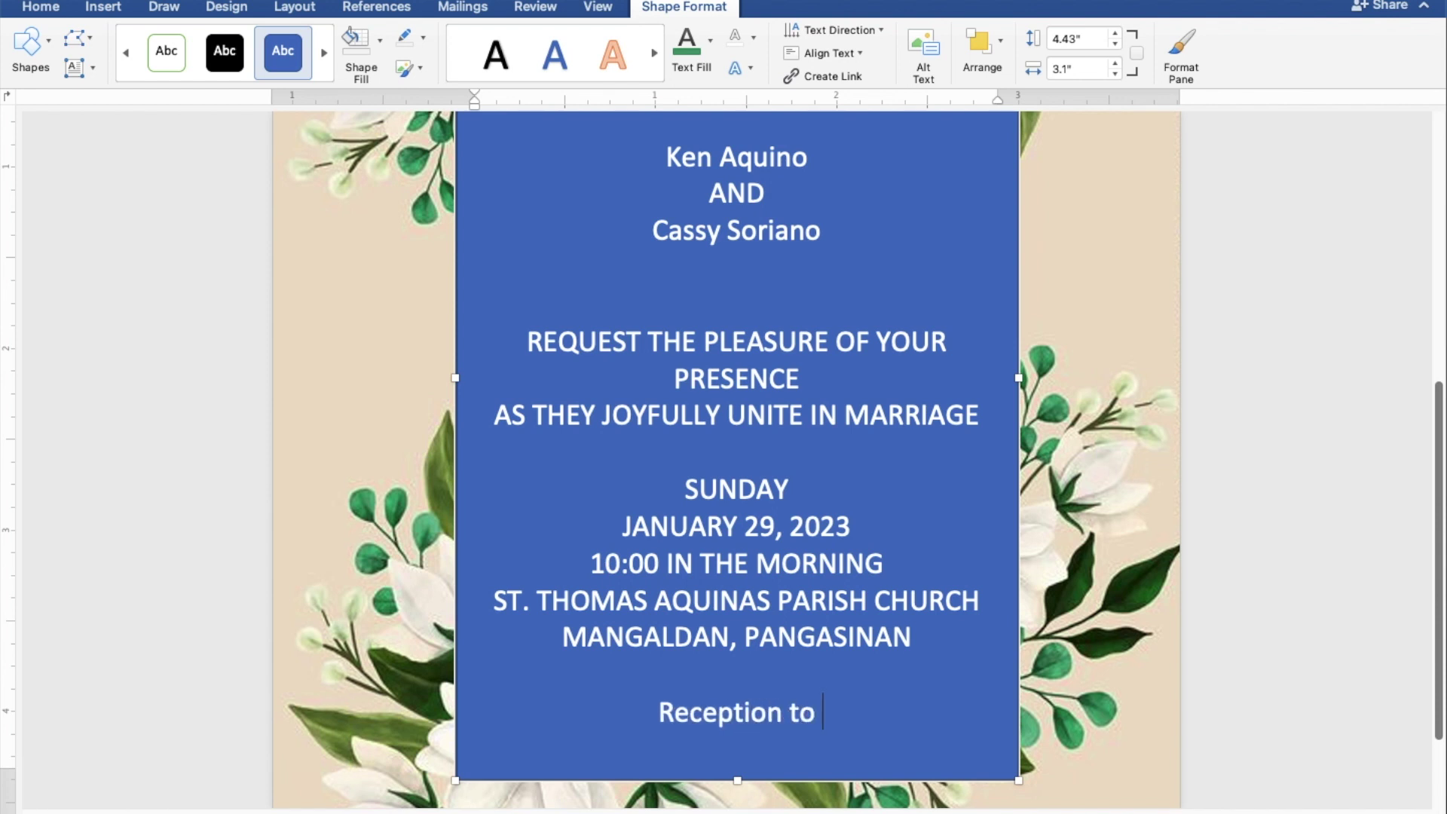
{"action": "type", "text": "d"}
{"action": "key", "text": "BackSpace"}
{"action": "type", "text": "follow"}
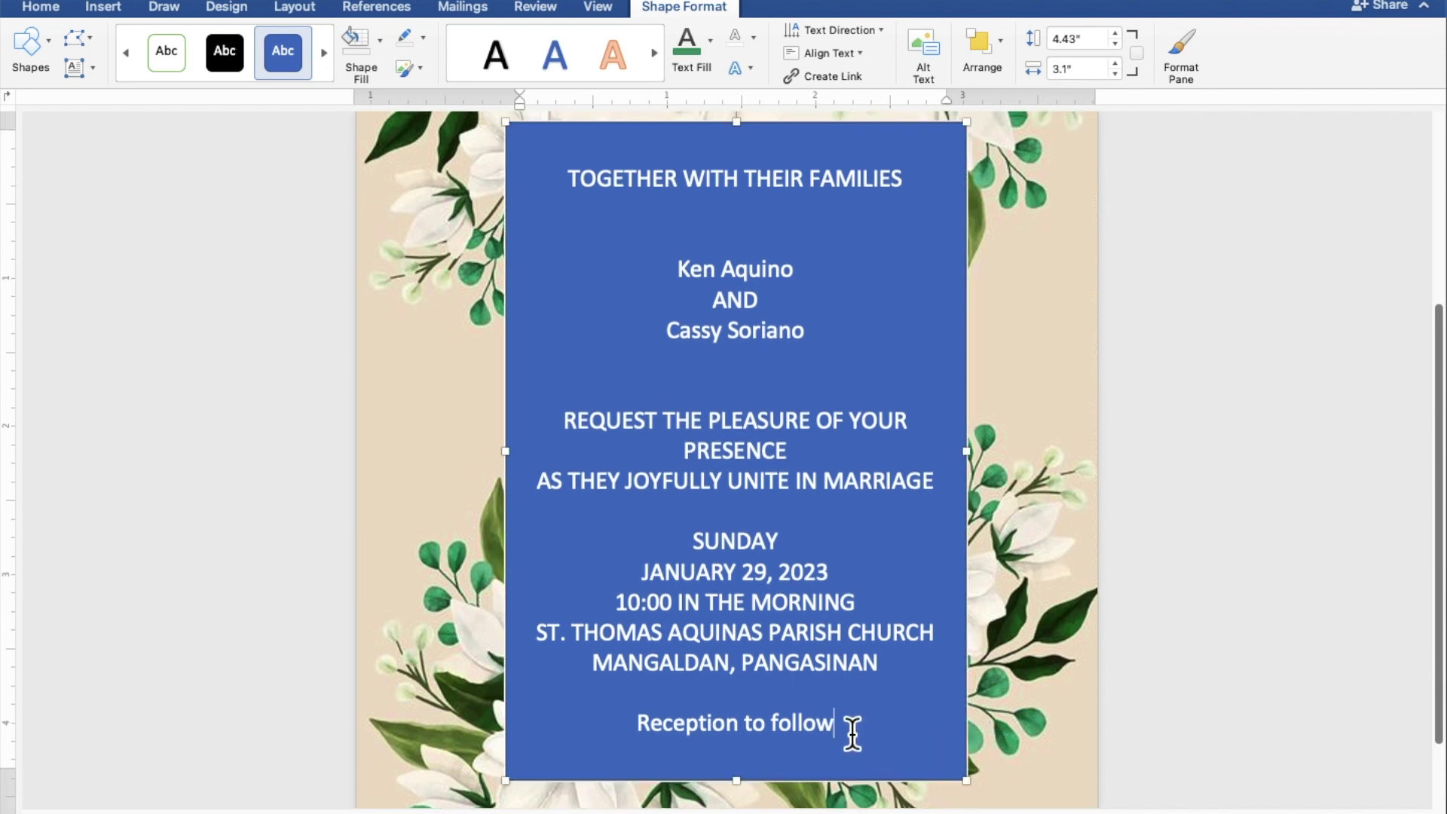
{"action": "mouse_move", "coordinate": [852, 732]}
{"action": "left_mouse_down"}
{"action": "mouse_move", "coordinate": [749, 573]}
{"action": "mouse_move", "coordinate": [571, 192]}
{"action": "left_mouse_up"}
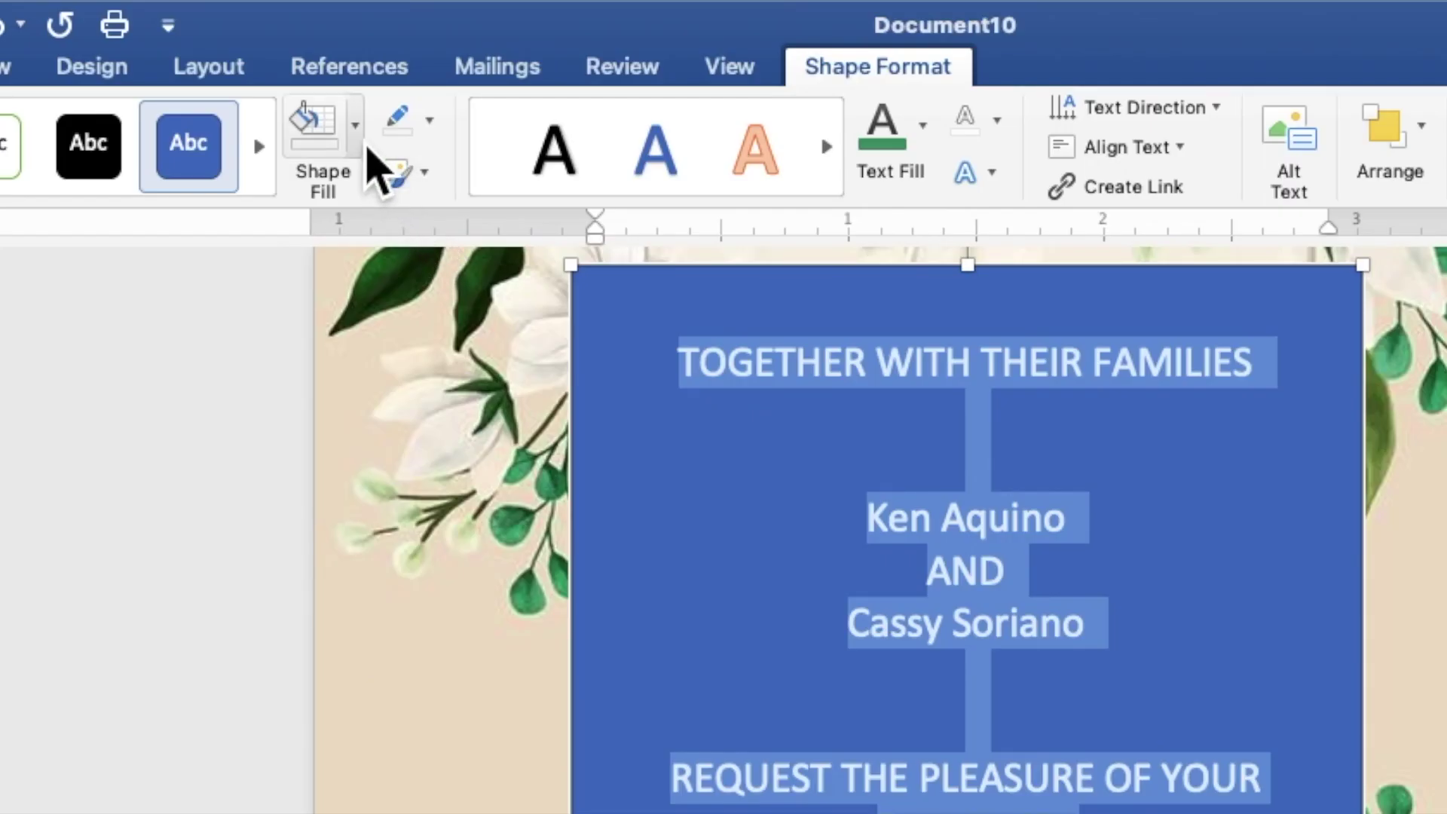
Remove the box's blue fill and outline, and make all the invitation text dark grey.
{"action": "left_click", "coordinate": [359, 144]}
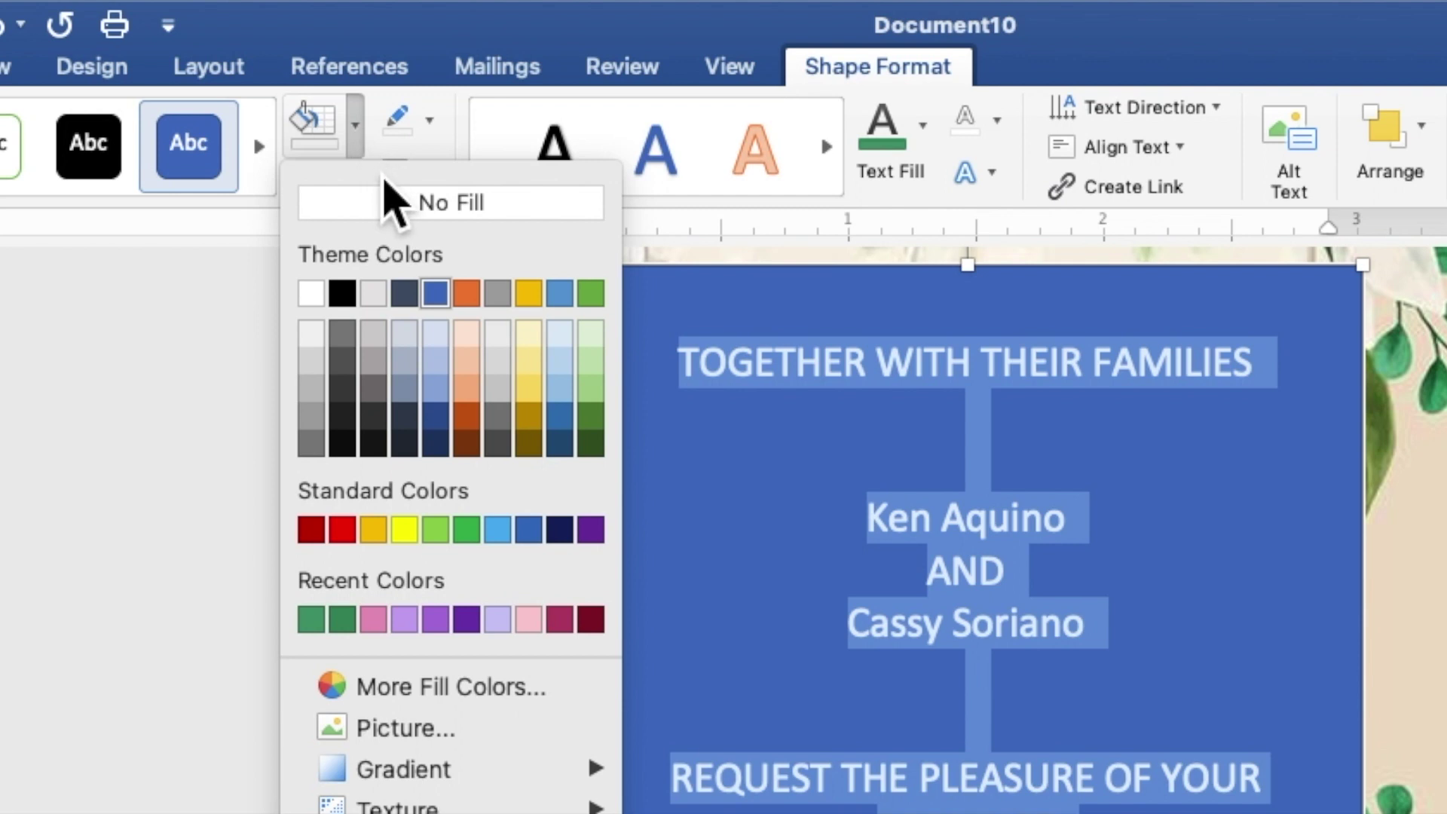
{"action": "left_click", "coordinate": [394, 207]}
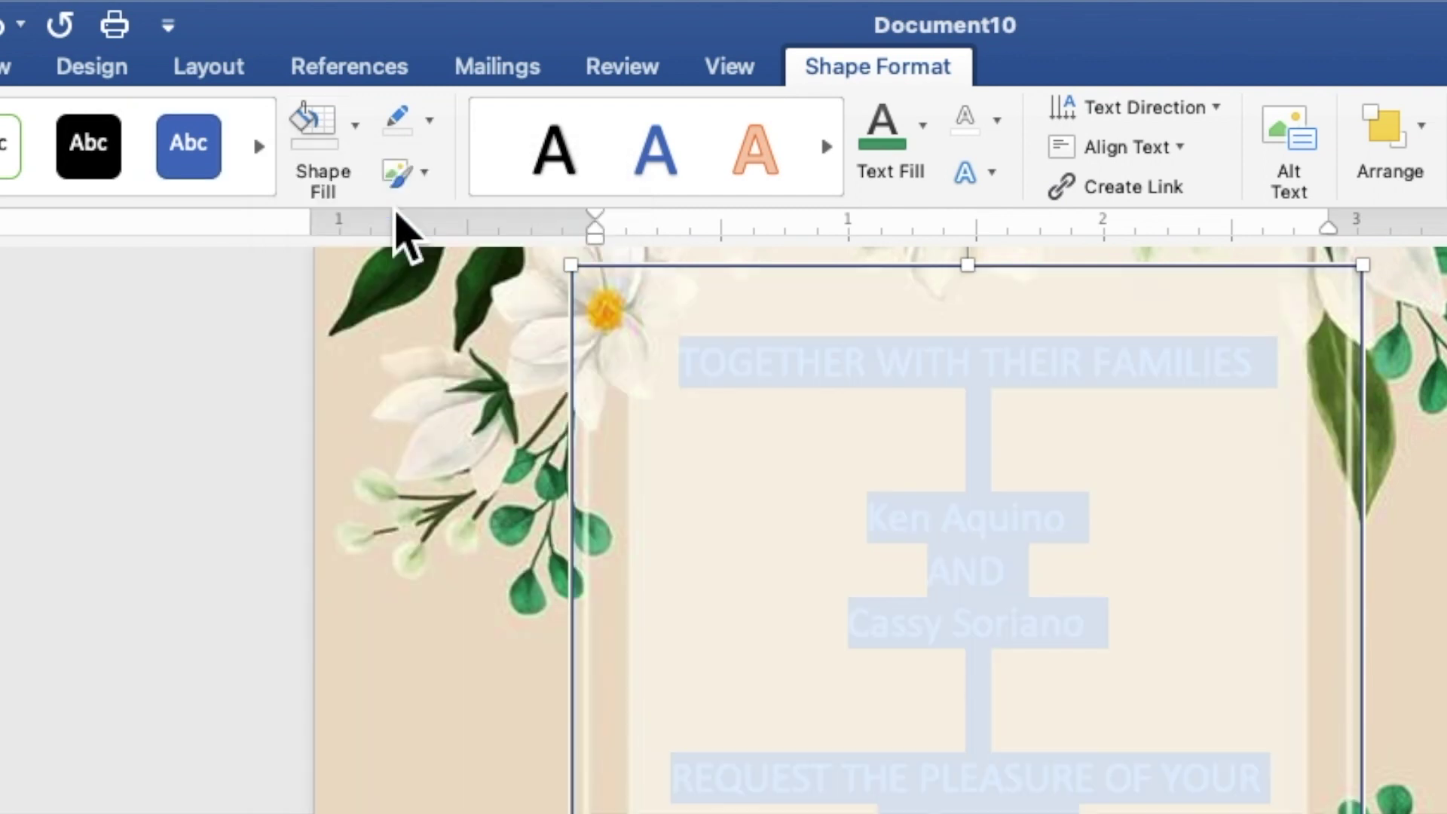
{"action": "left_click", "coordinate": [430, 121]}
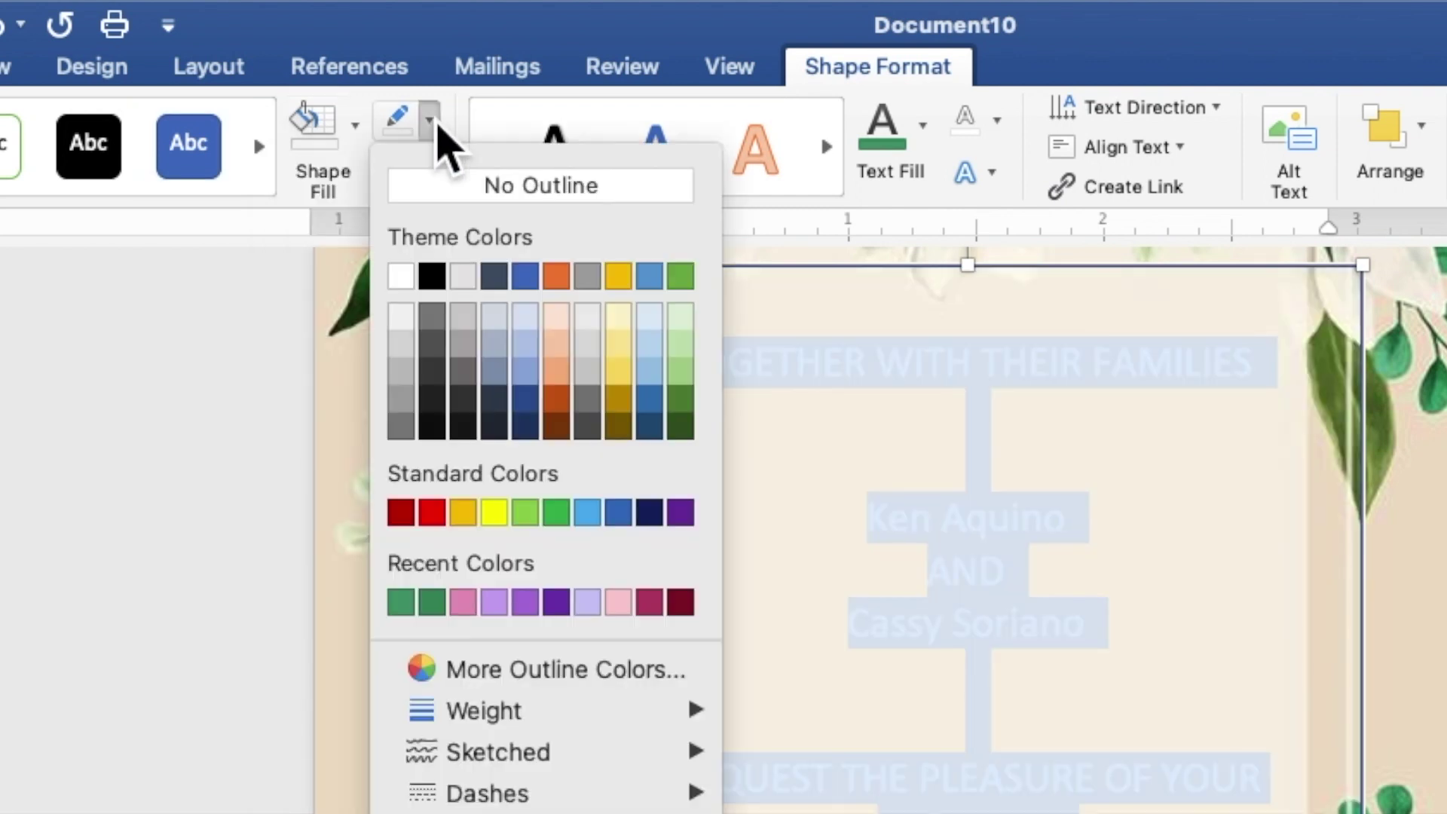
{"action": "left_click", "coordinate": [466, 196]}
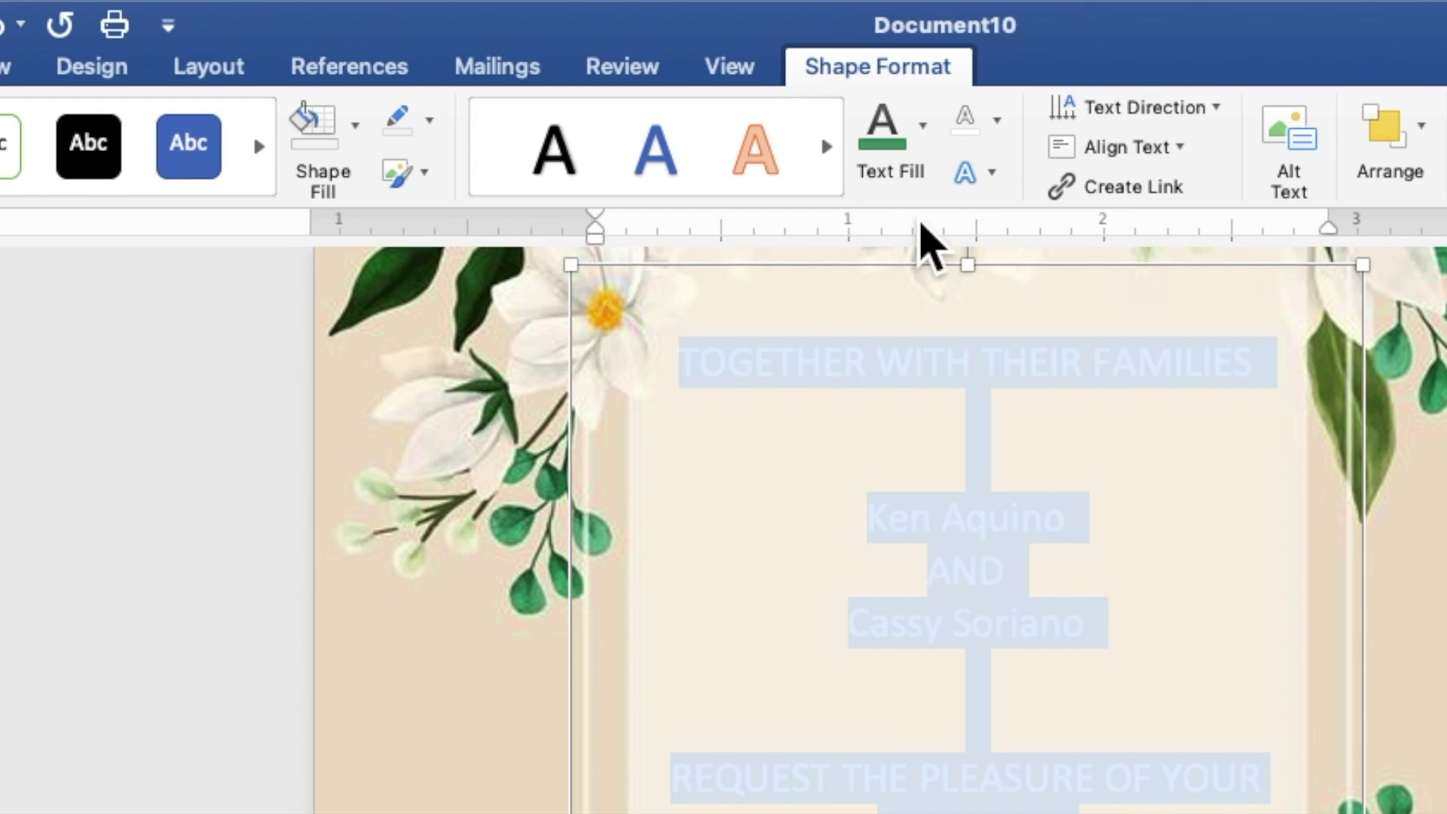
{"action": "left_click", "coordinate": [923, 124]}
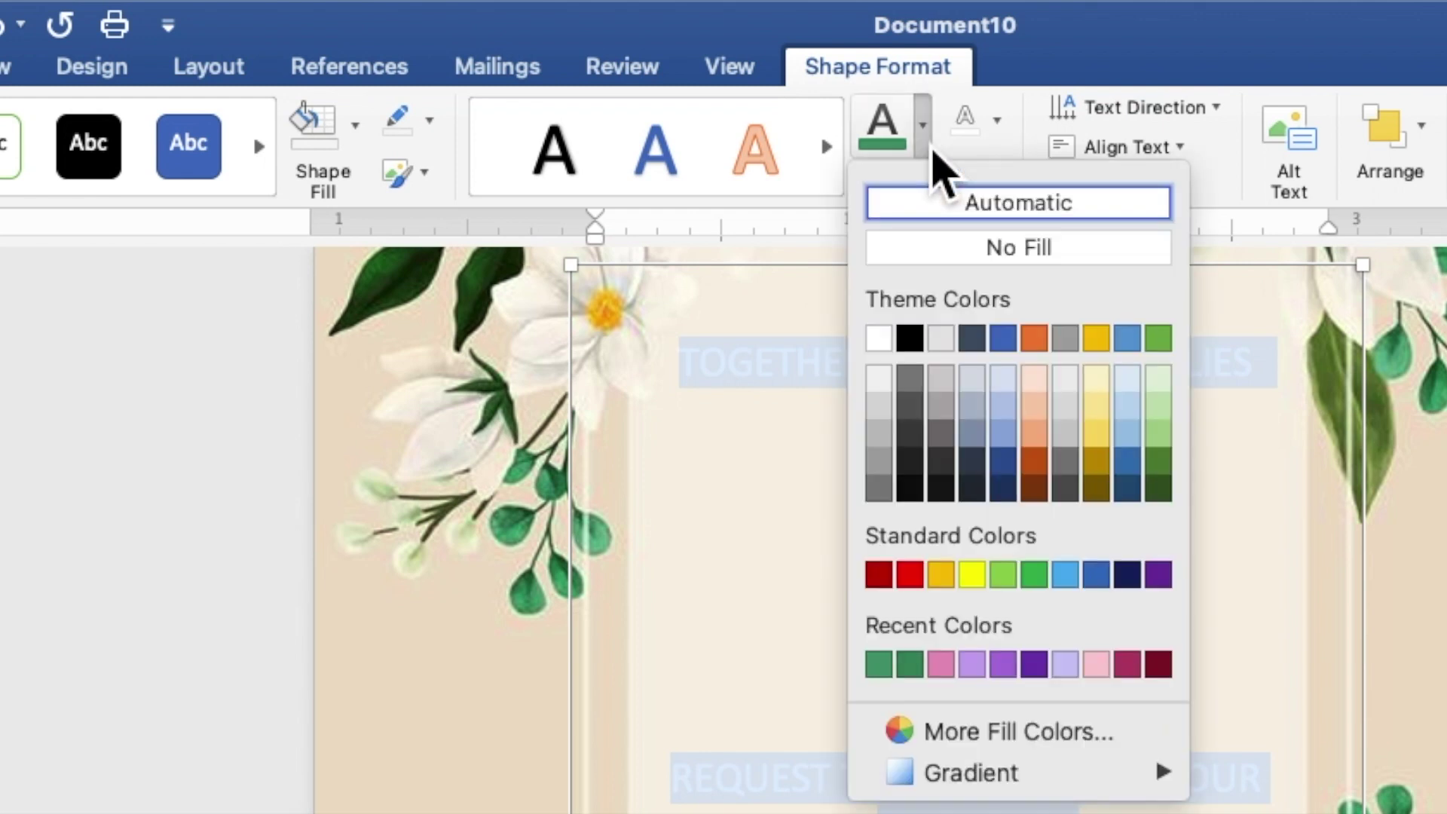
{"action": "left_click", "coordinate": [888, 499]}
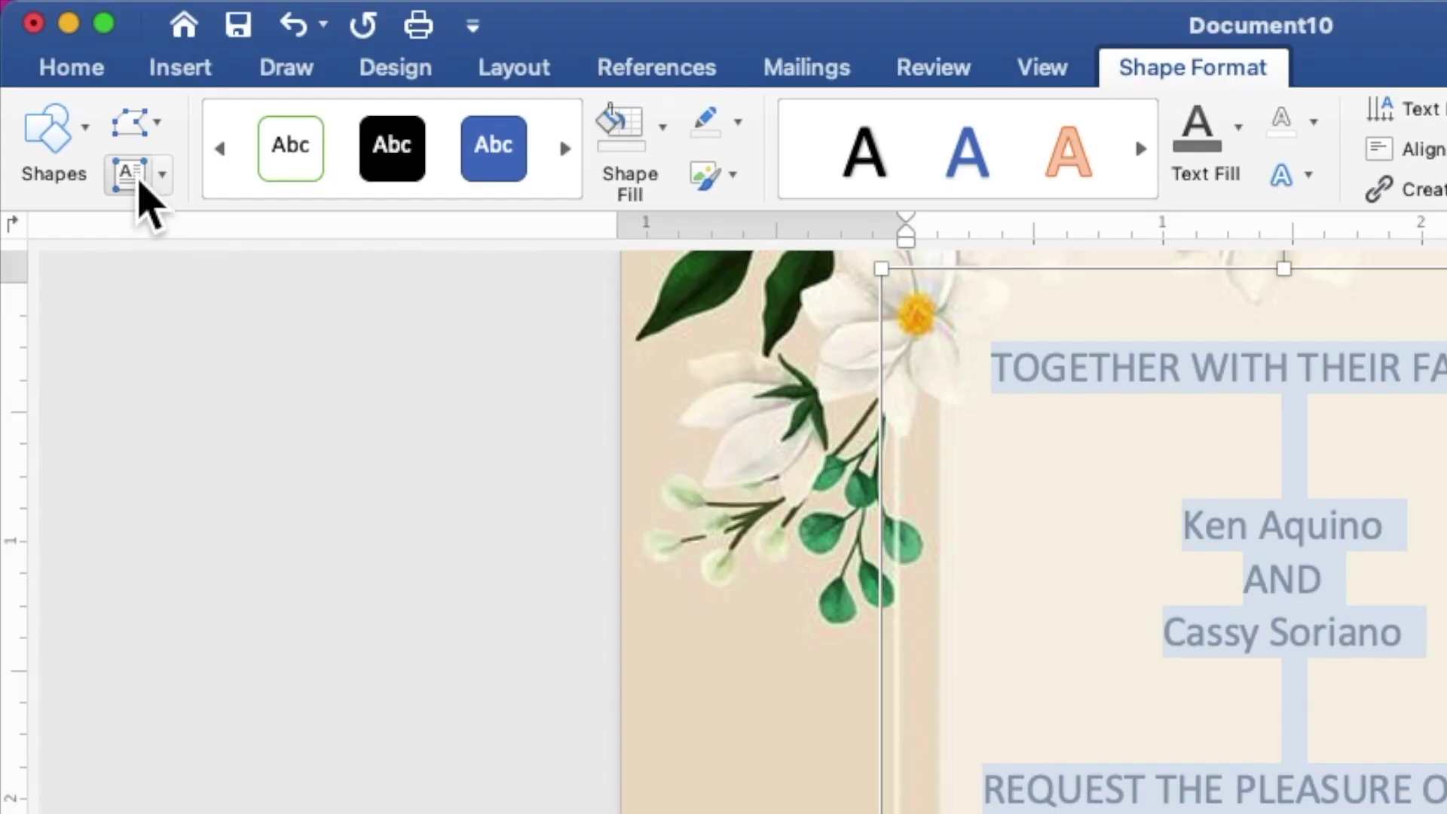
{"action": "left_click", "coordinate": [99, 77]}
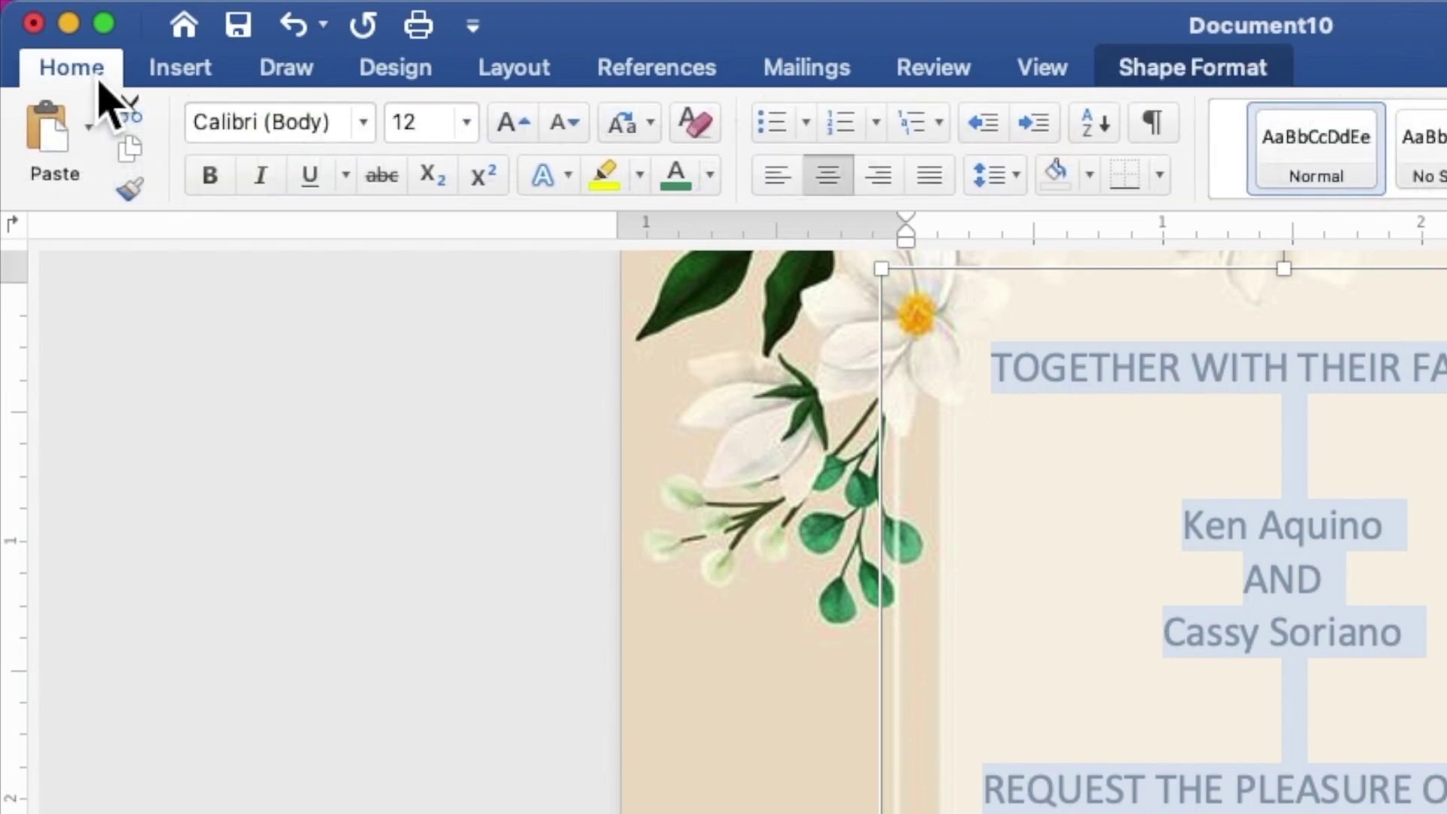
Set all the invitation text to Times New Roman at 8.5 pt.
{"action": "left_click", "coordinate": [368, 128]}
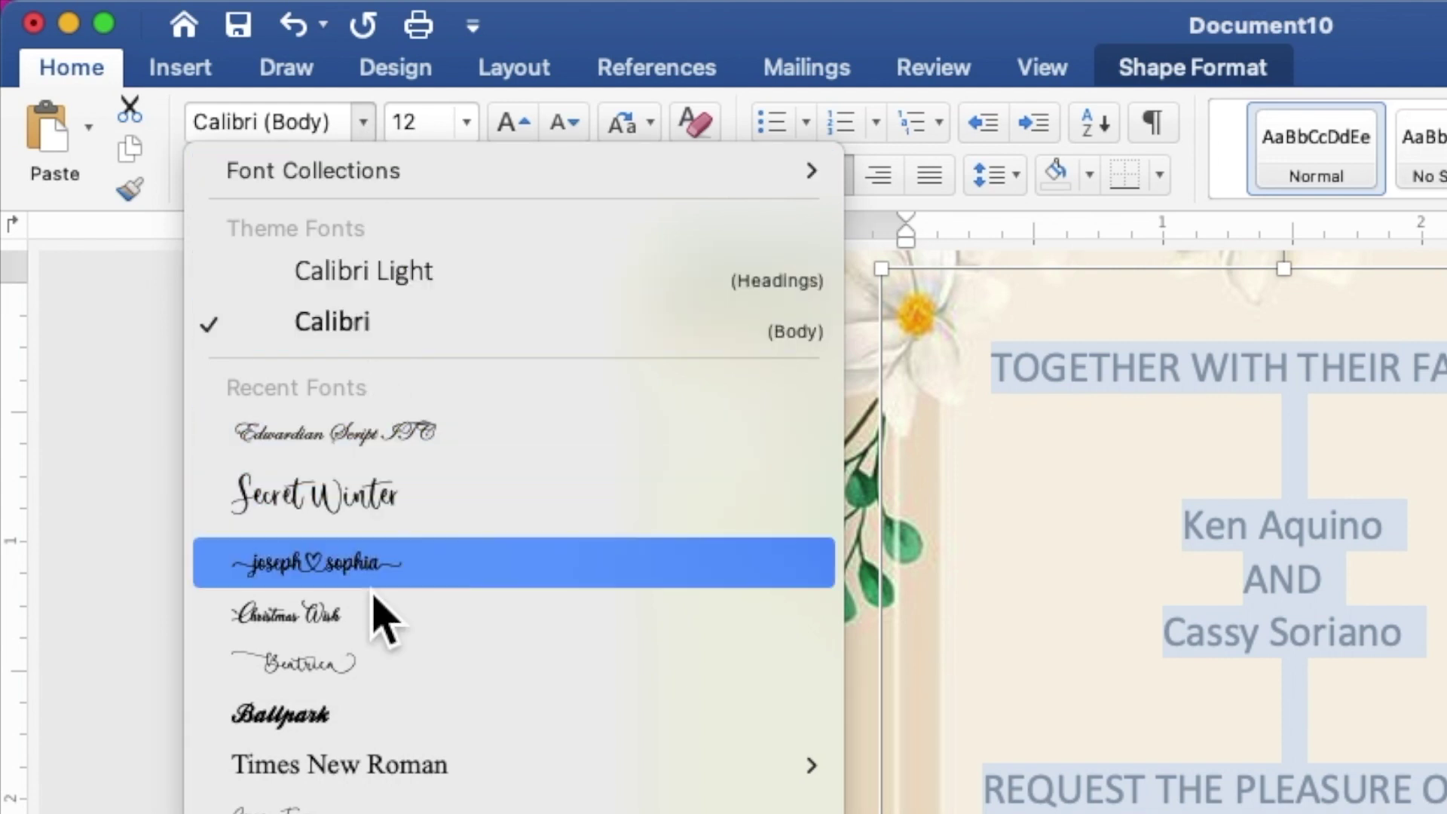
{"action": "mouse_move", "coordinate": [339, 764]}
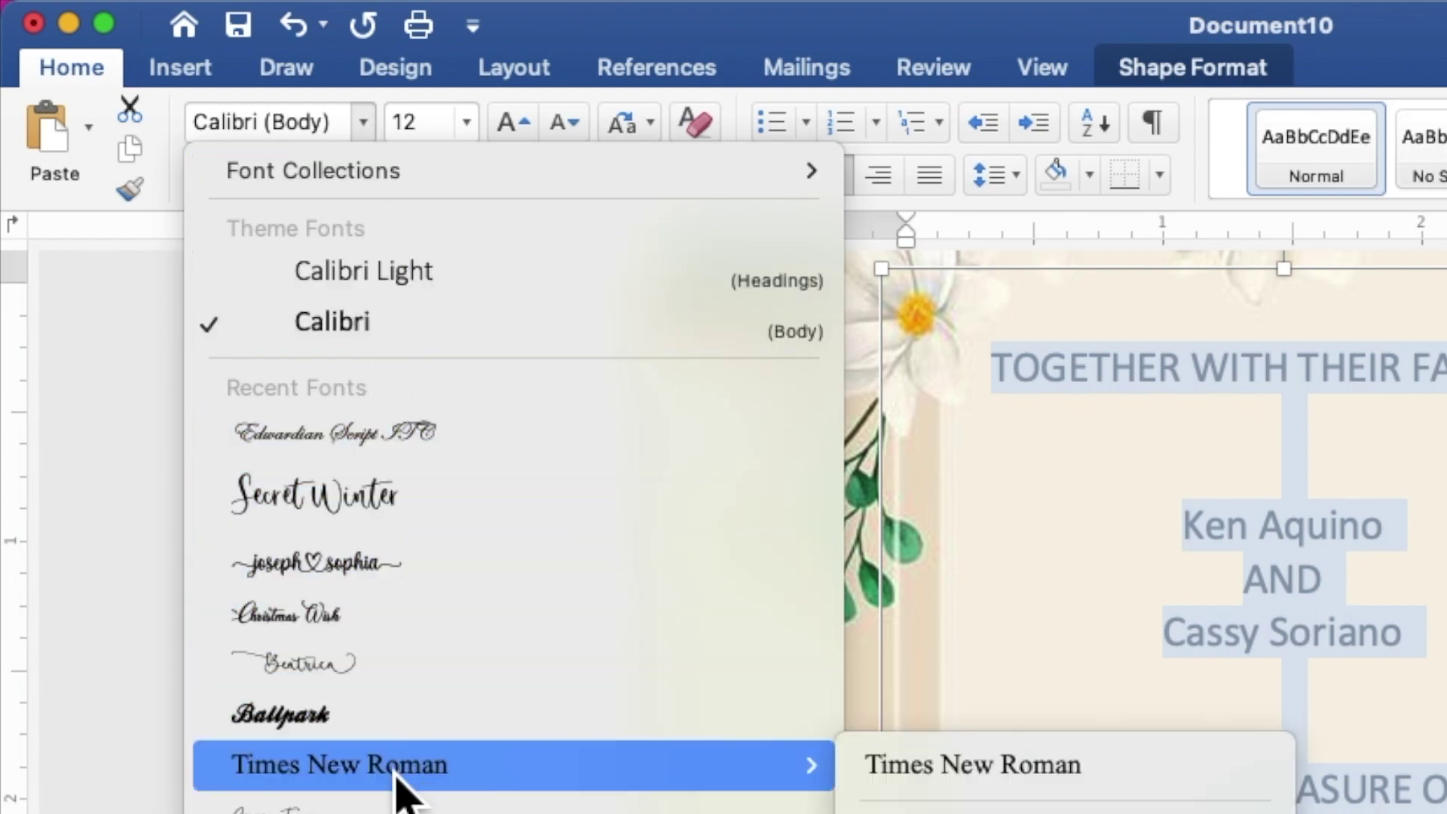
{"action": "left_click", "coordinate": [395, 776]}
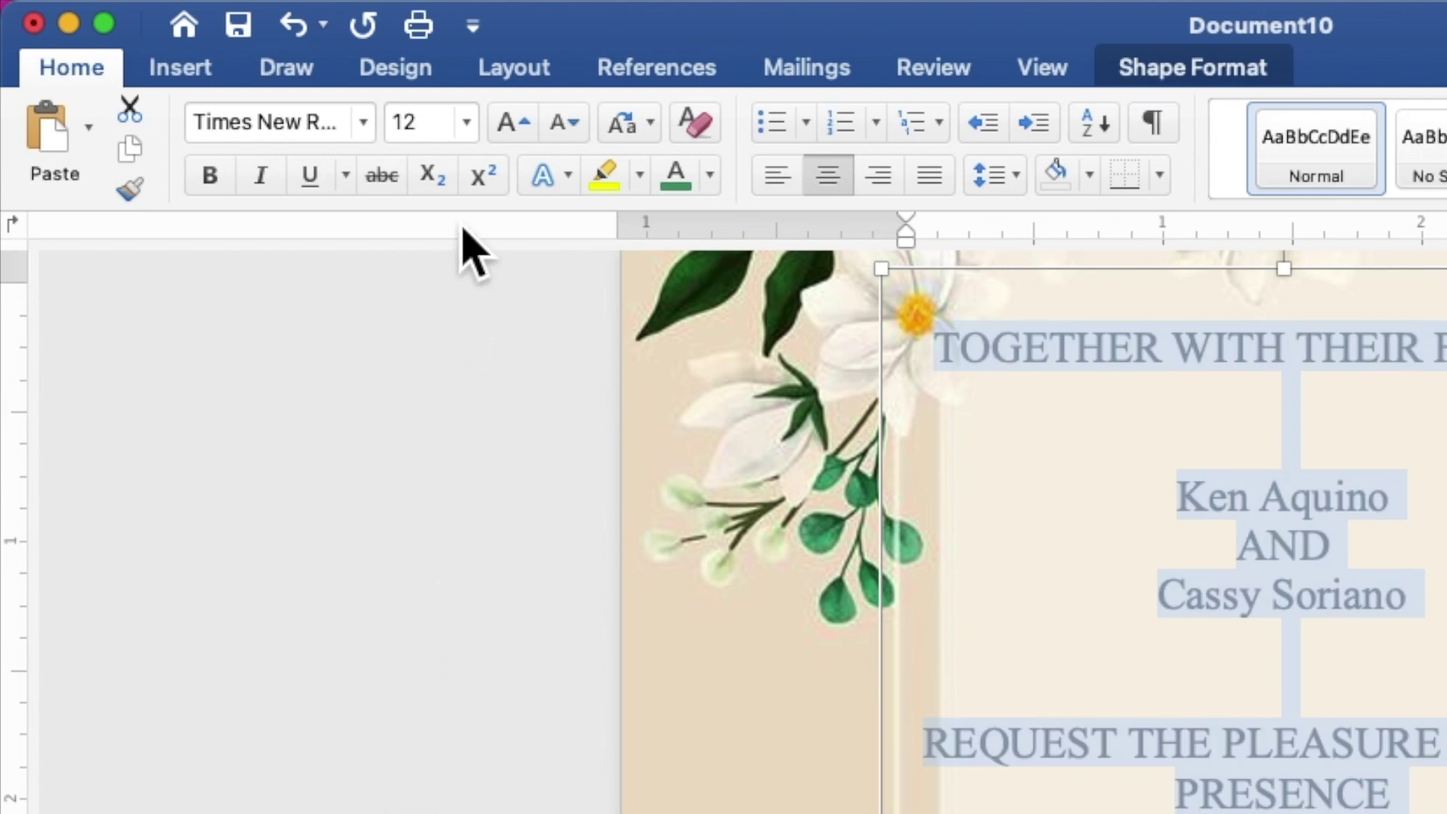
{"action": "left_click", "coordinate": [452, 134]}
{"action": "double_click", "coordinate": [415, 124]}
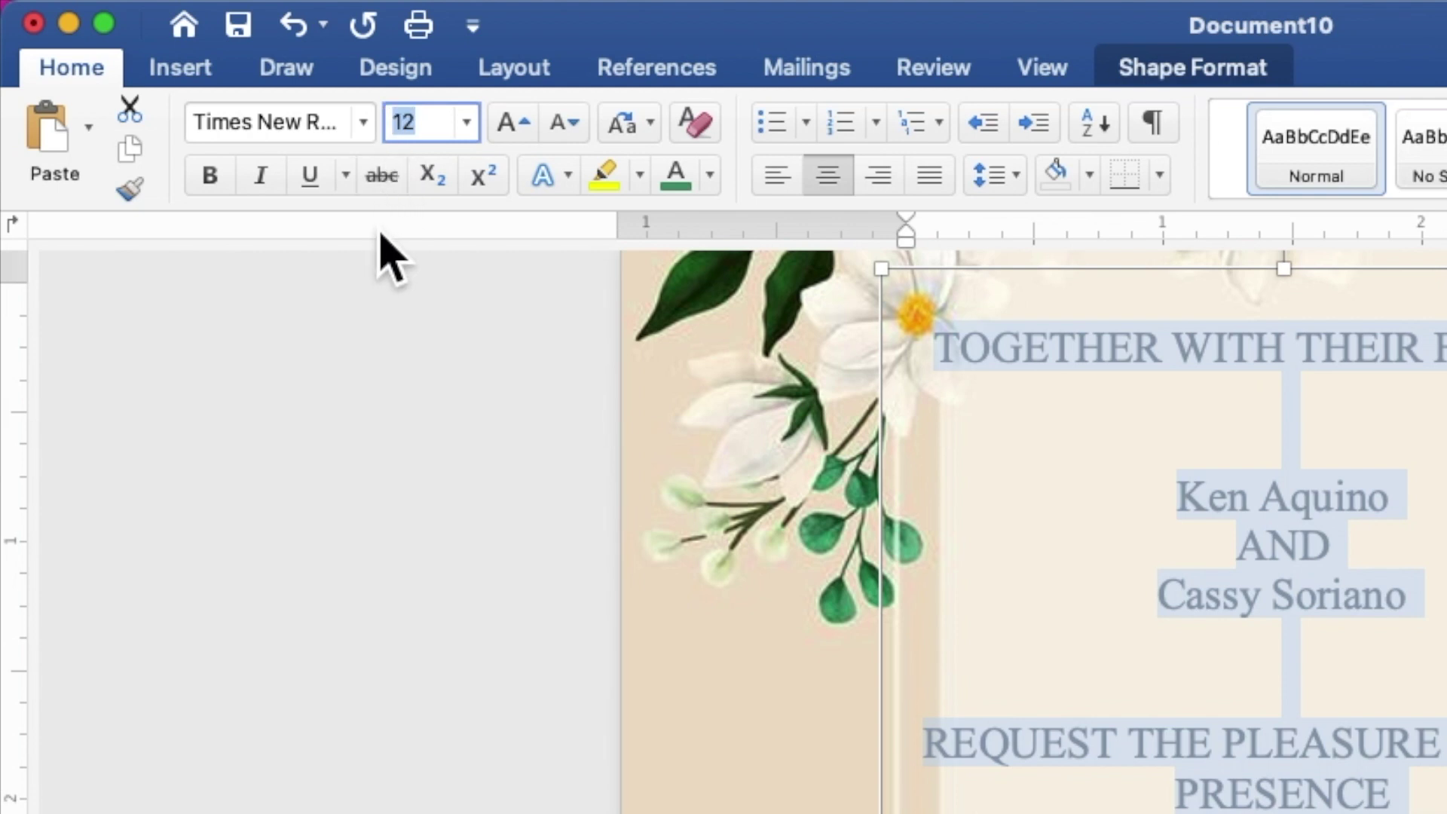
{"action": "type", "text": "8.5"}
{"action": "key", "text": "Return"}
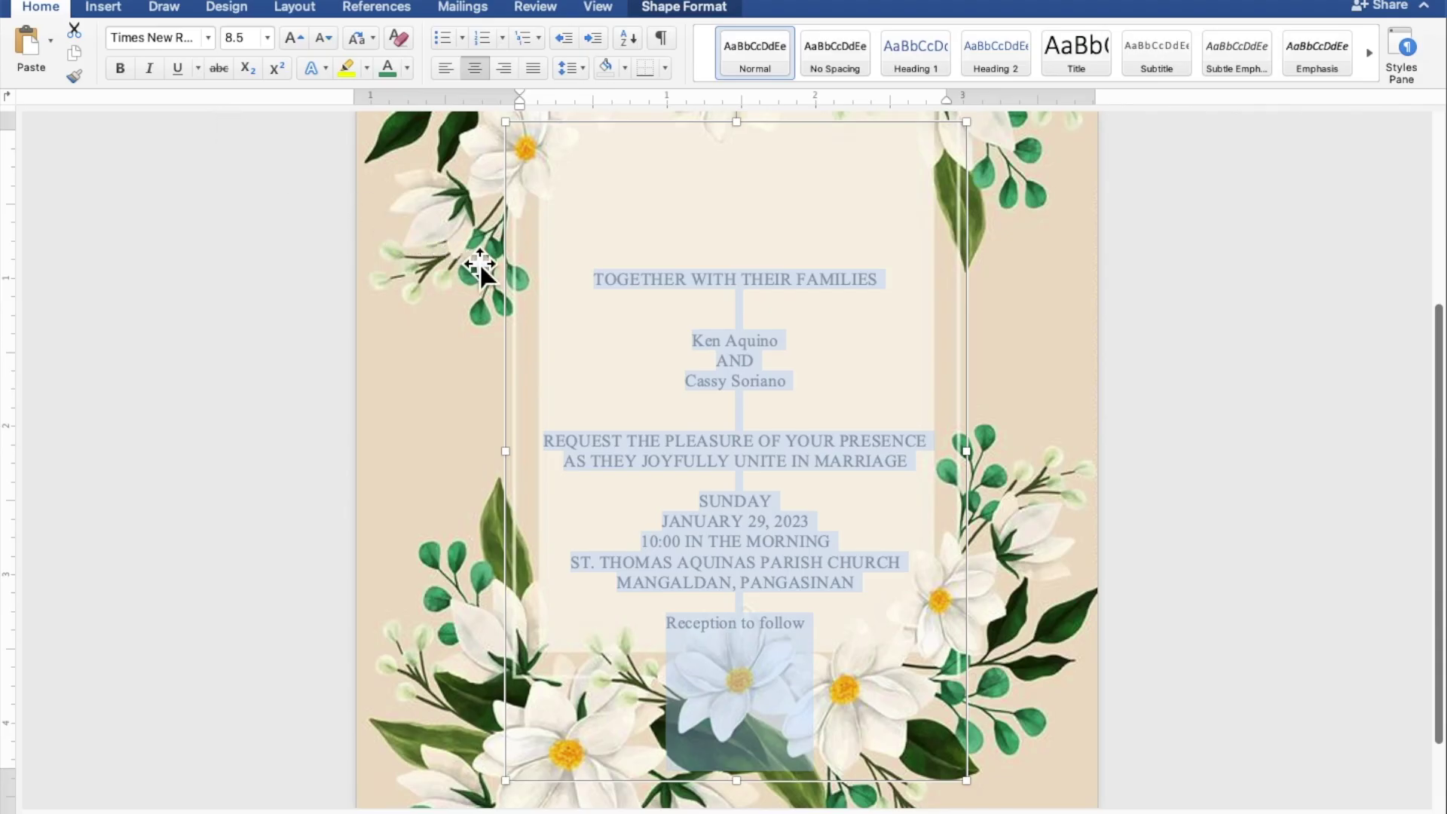
Select the two name lines of the couple.
{"action": "left_click", "coordinate": [749, 341]}
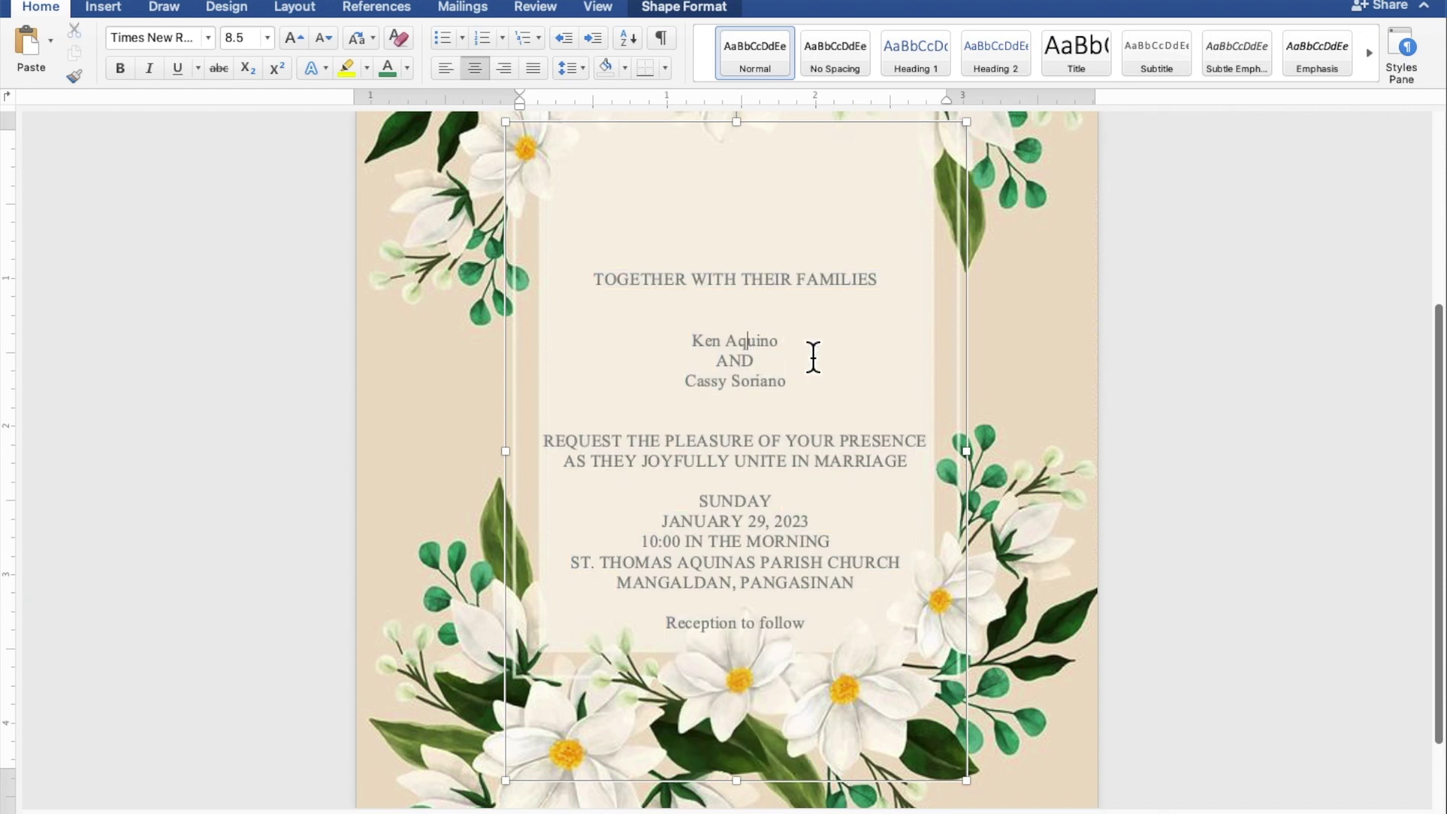
{"action": "left_click_drag", "start_coordinate": [782, 343], "coordinate": [690, 344]}
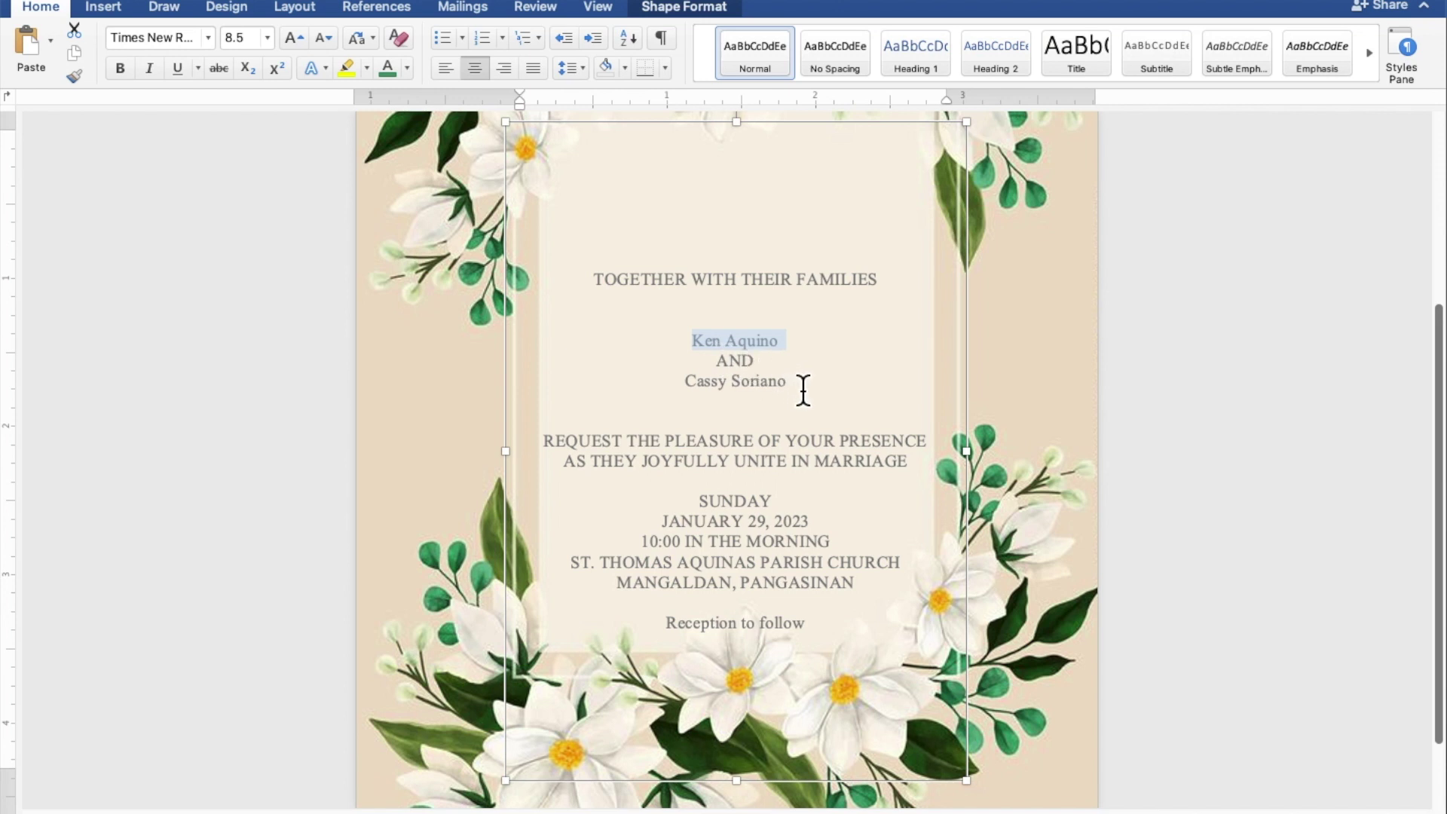
{"action": "left_click_drag", "start_coordinate": [801, 391], "coordinate": [712, 397]}
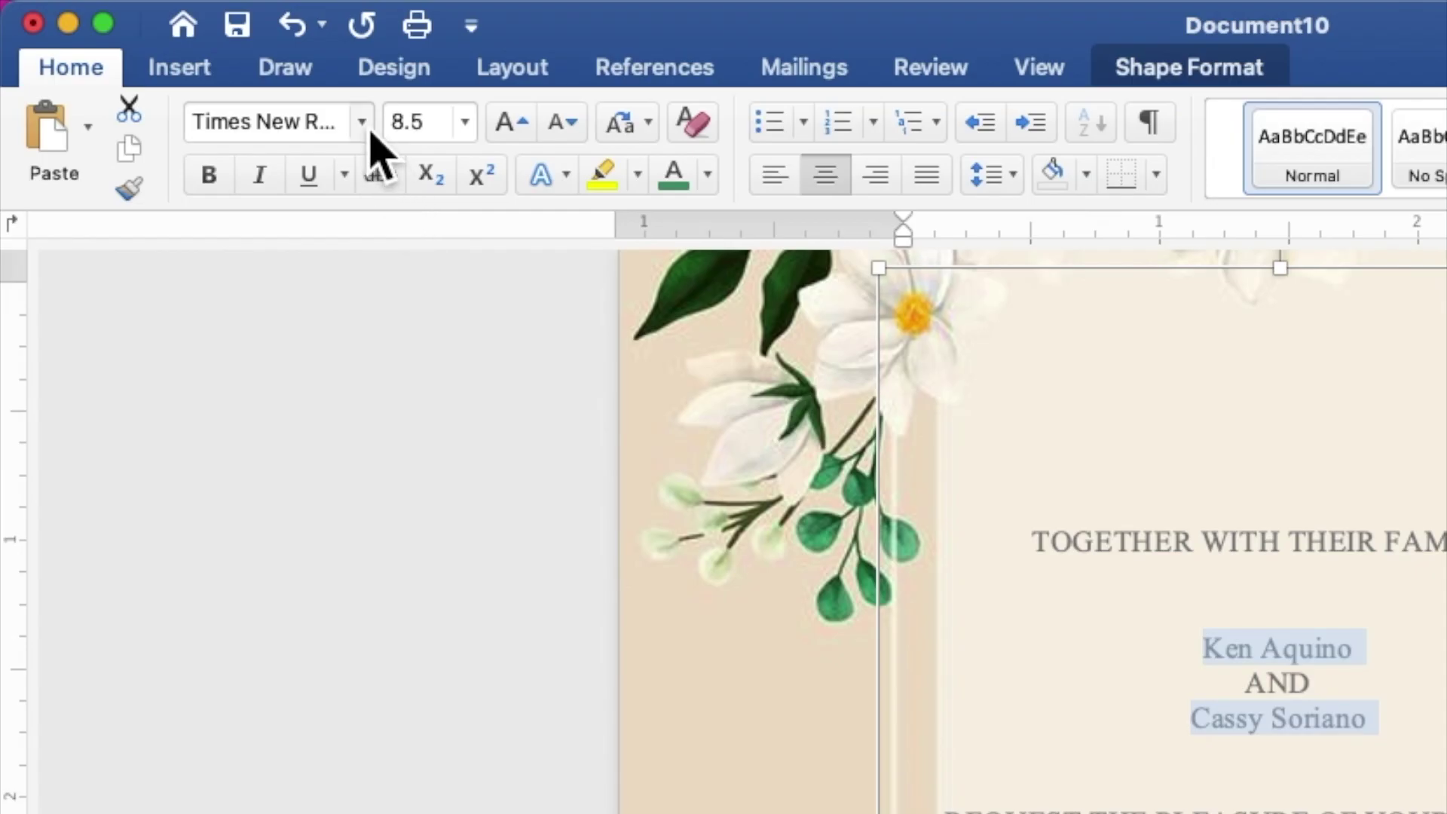
Format the couple's names in Edwardian Script ITC, 30 pt, coloured green.
{"action": "left_click", "coordinate": [363, 123]}
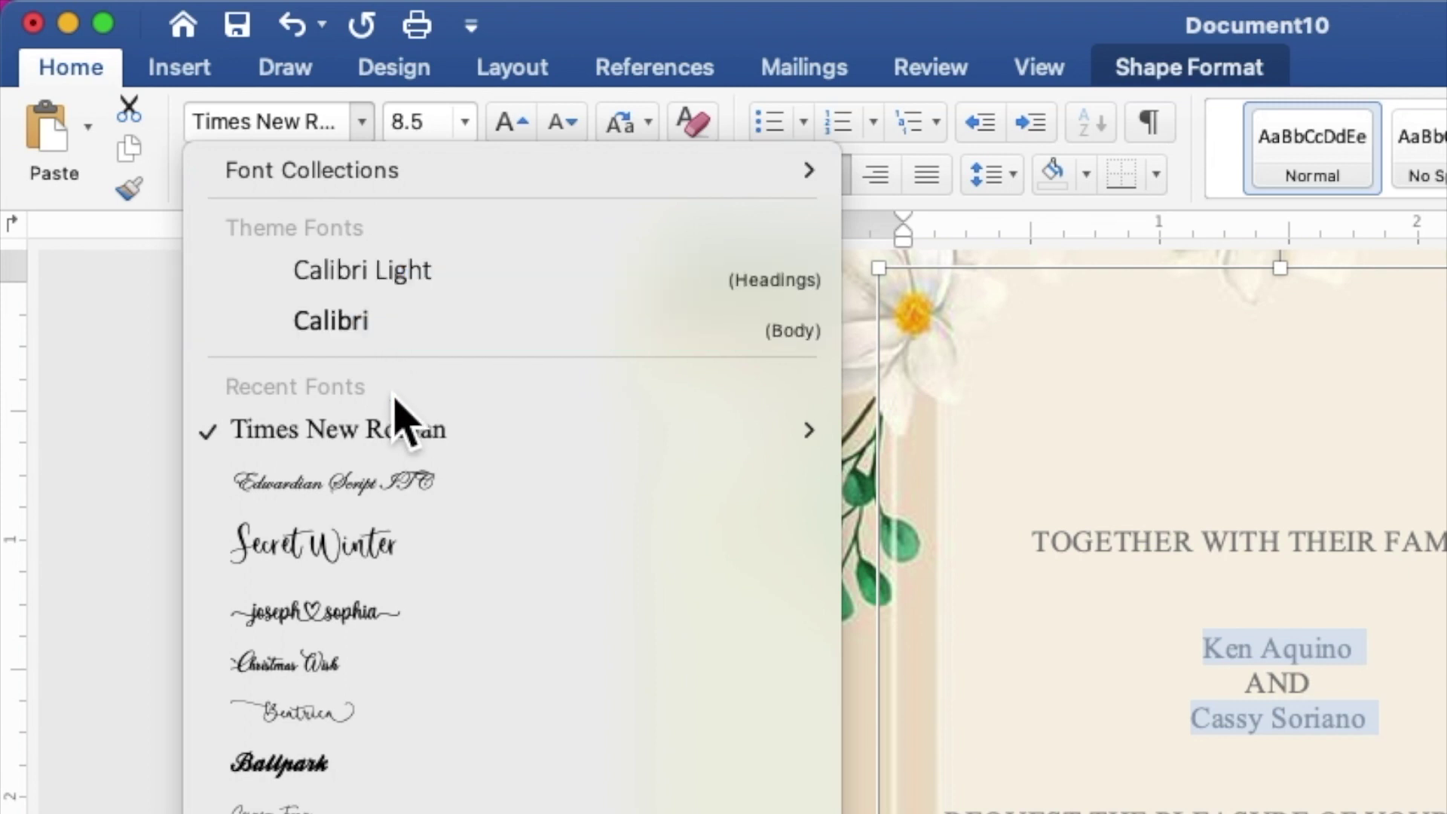
{"action": "left_click", "coordinate": [397, 486]}
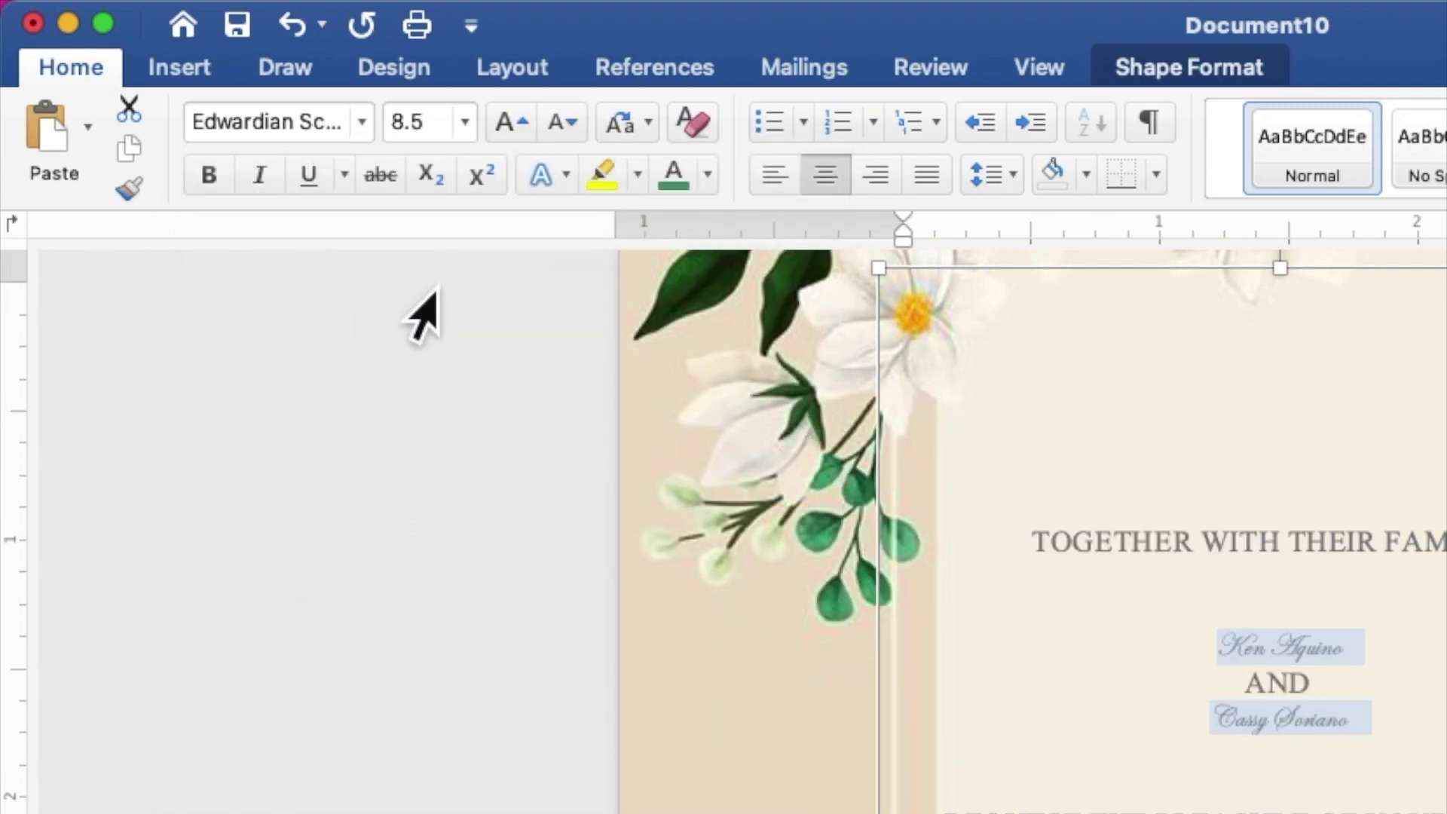
{"action": "left_click_drag", "start_coordinate": [443, 132], "coordinate": [397, 139]}
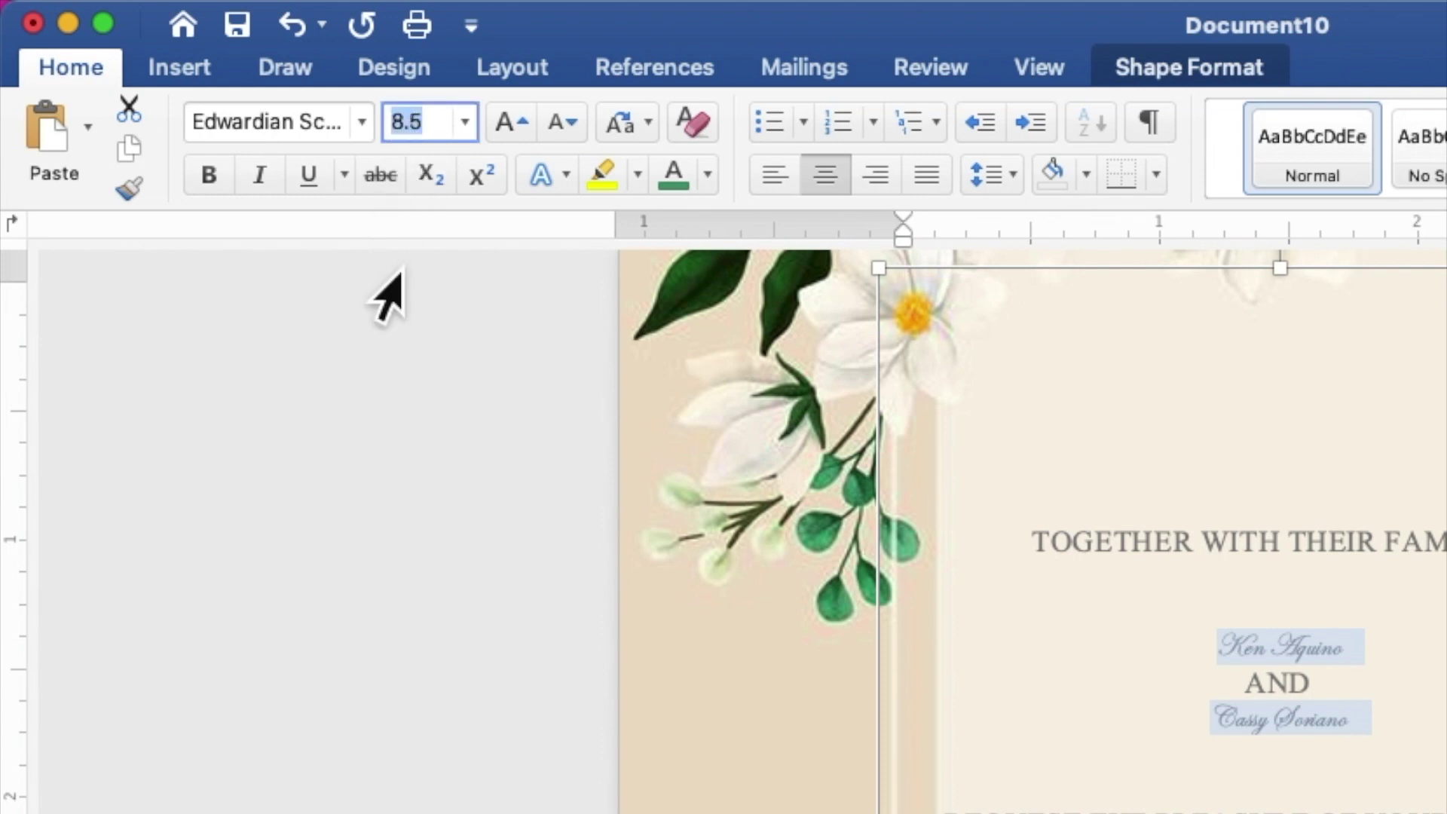
{"action": "type", "text": "30"}
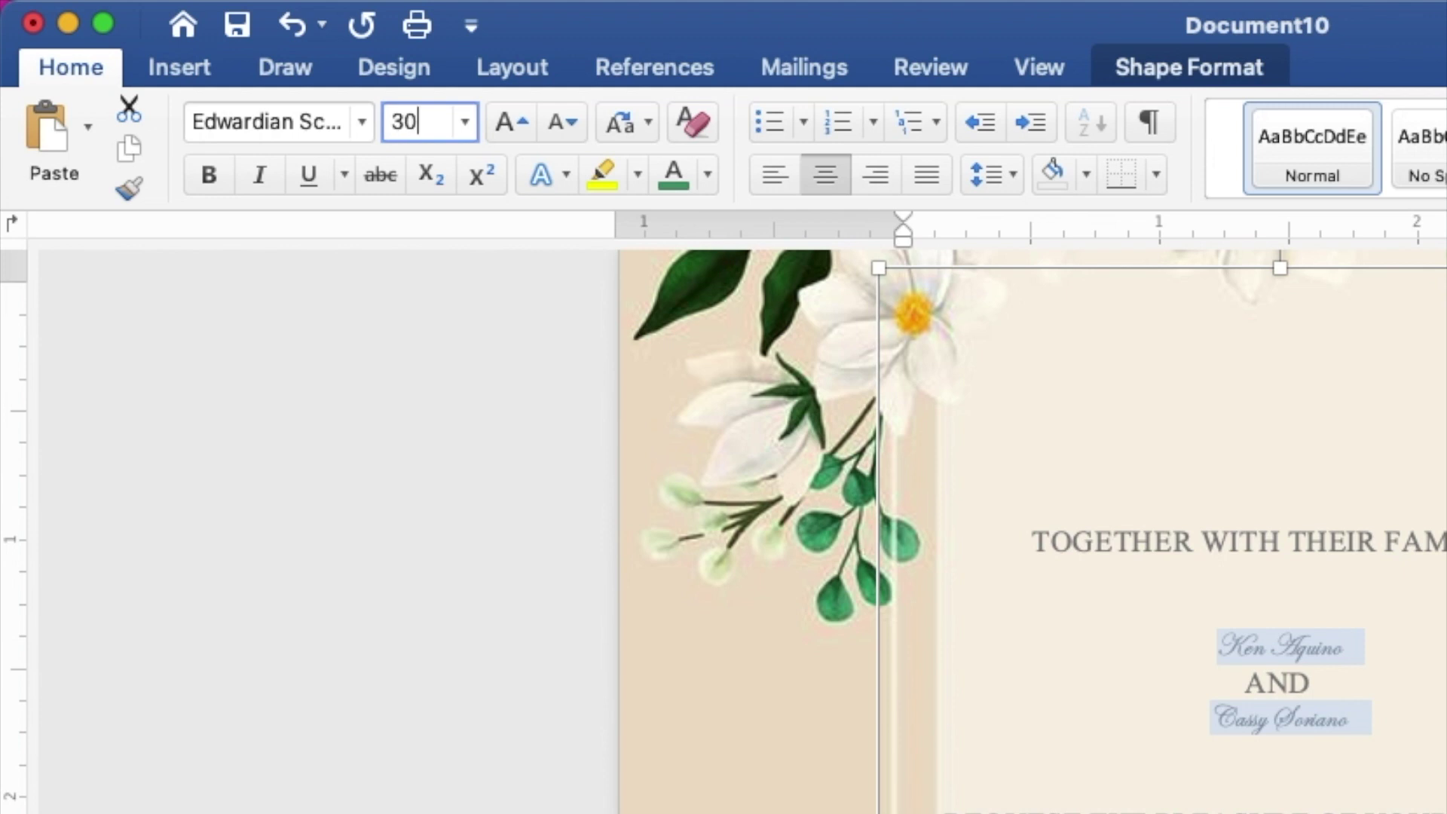
{"action": "key", "text": "Return"}
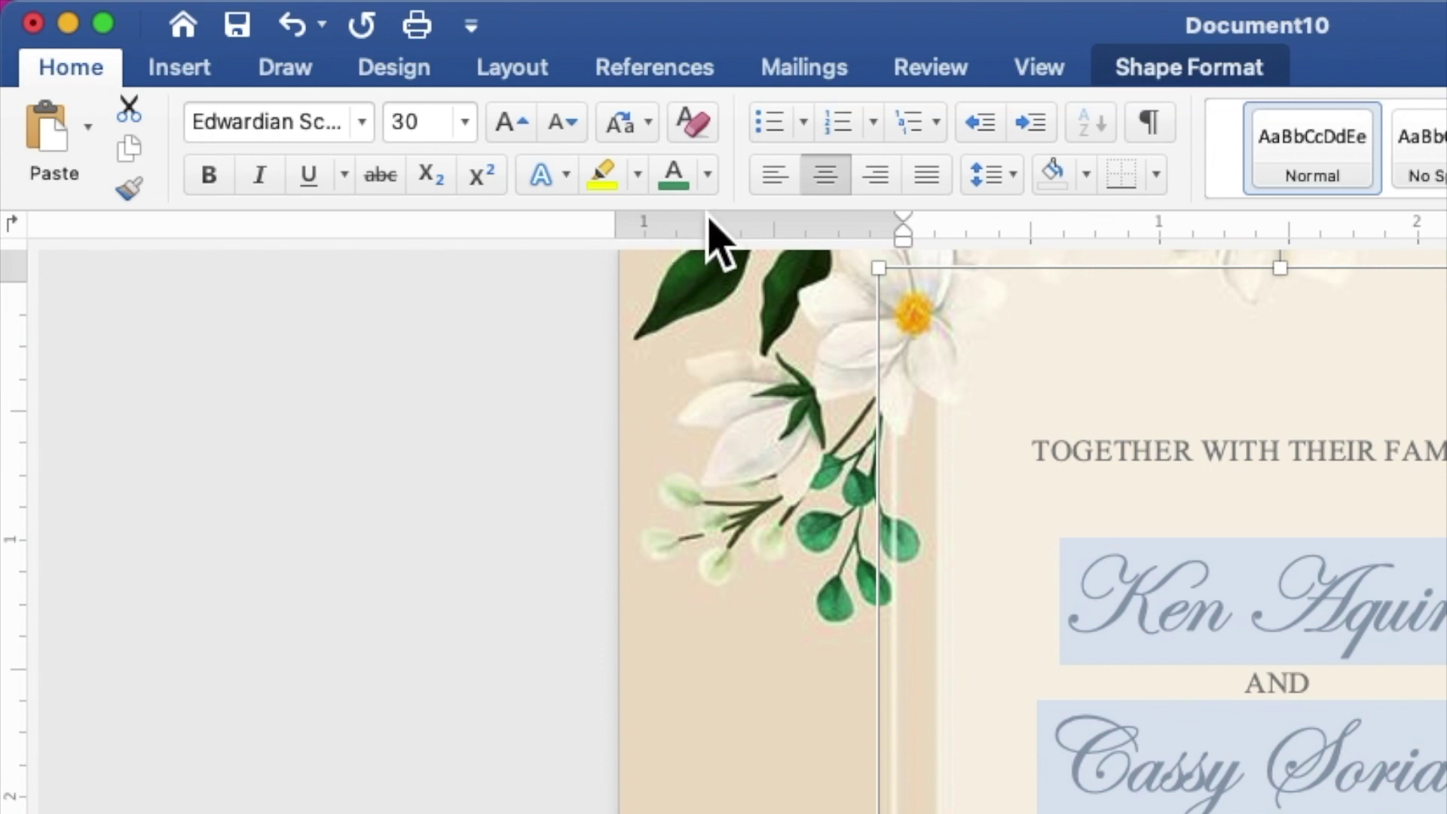
{"action": "left_click", "coordinate": [713, 187]}
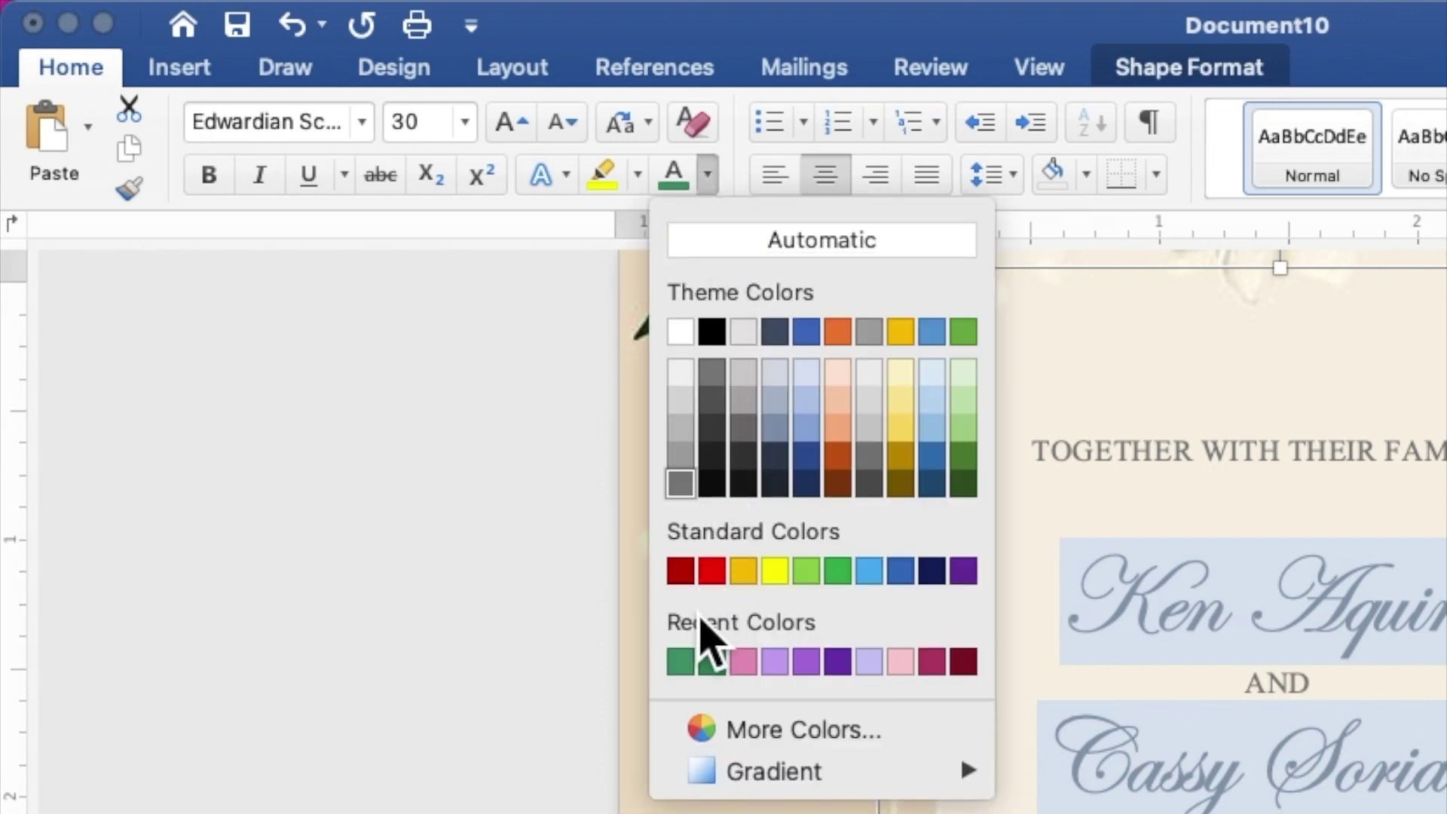
{"action": "left_click", "coordinate": [681, 662]}
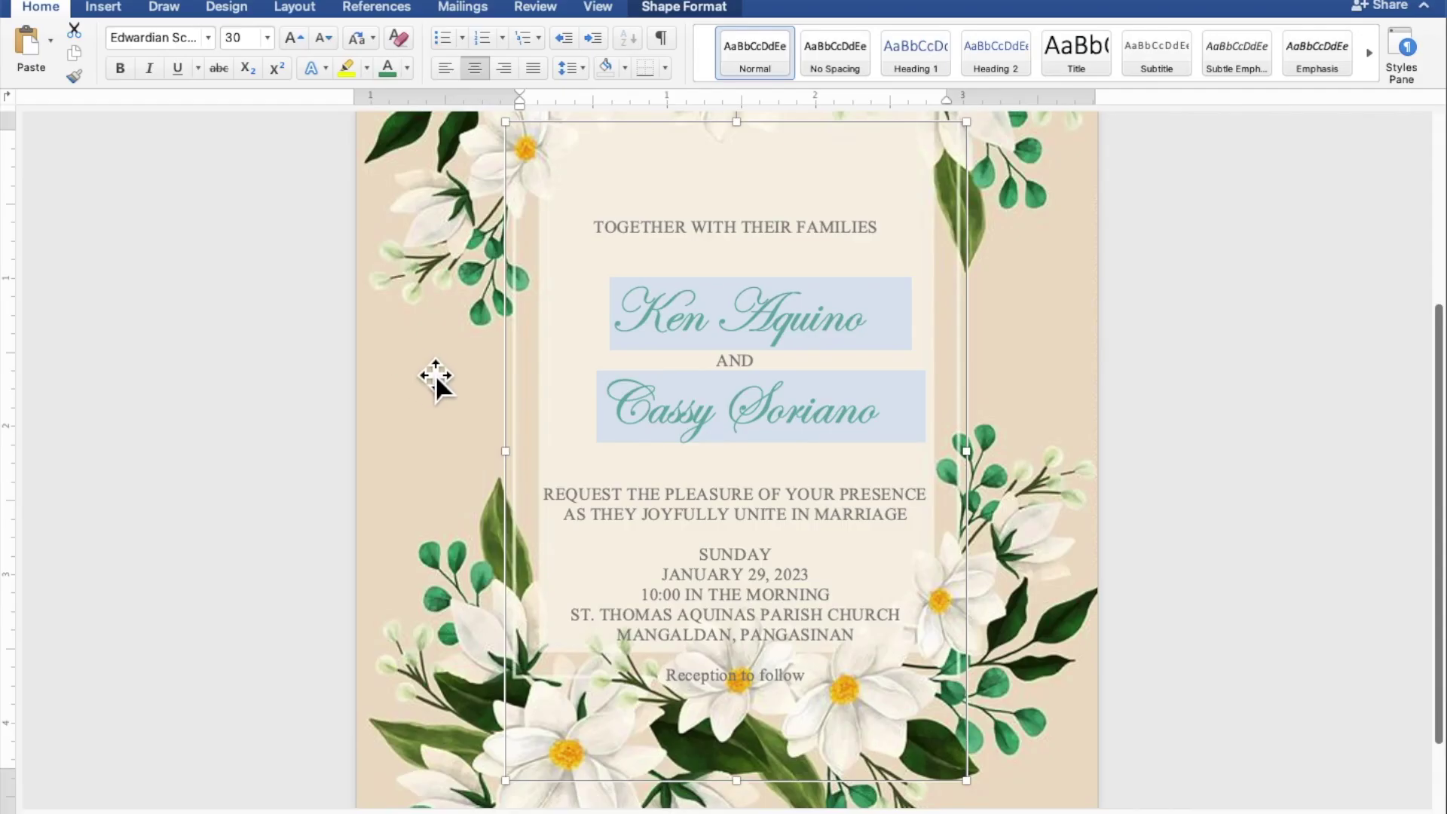
{"action": "scroll", "coordinate": [737, 468], "scroll_direction": "down", "scroll_amount": 2}
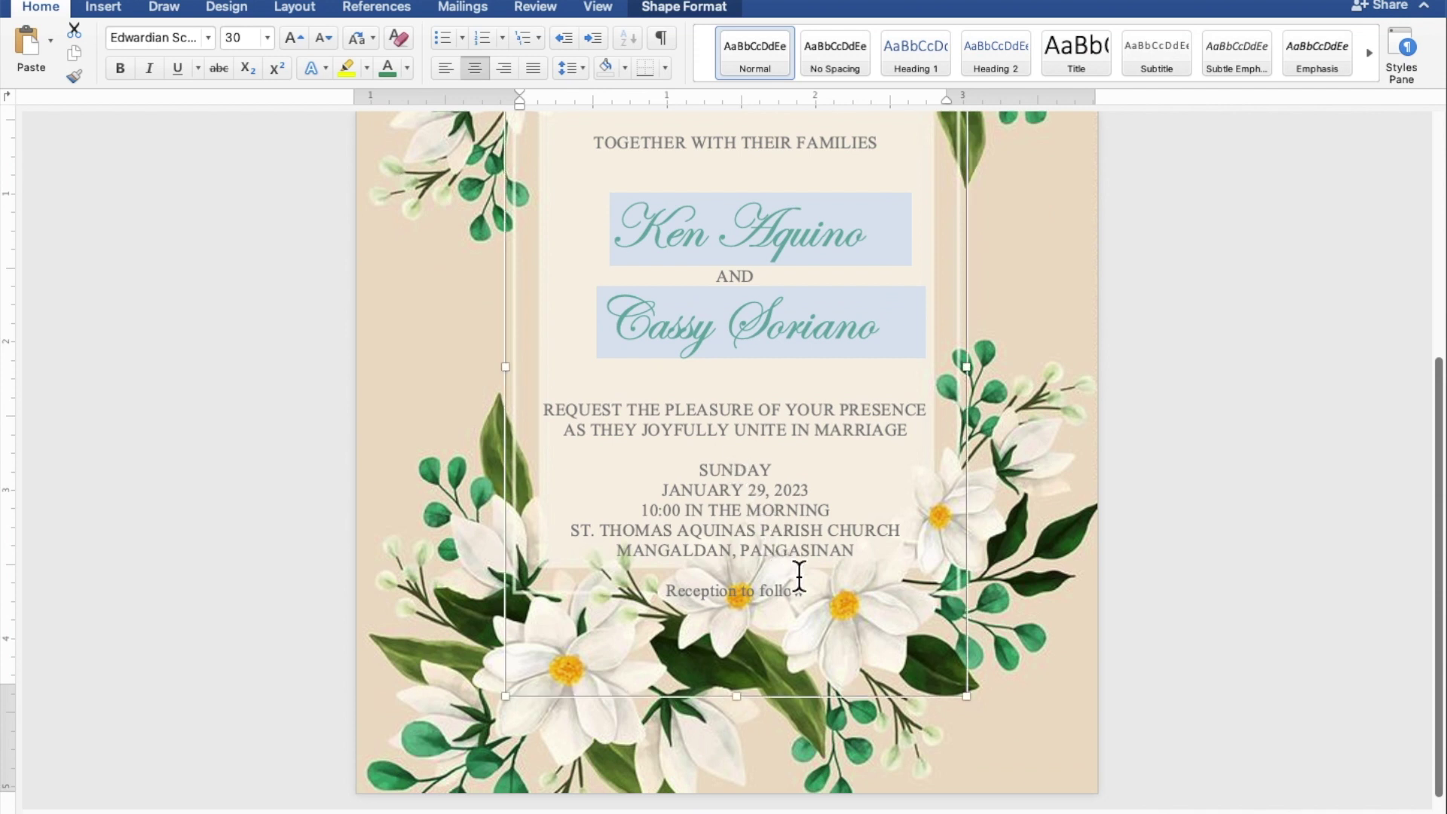
Format 'Reception to follow' in Edwardian Script ITC, 20 pt, in the same green as the names.
{"action": "left_click", "coordinate": [829, 598]}
{"action": "left_click_drag", "start_coordinate": [830, 598], "coordinate": [687, 604]}
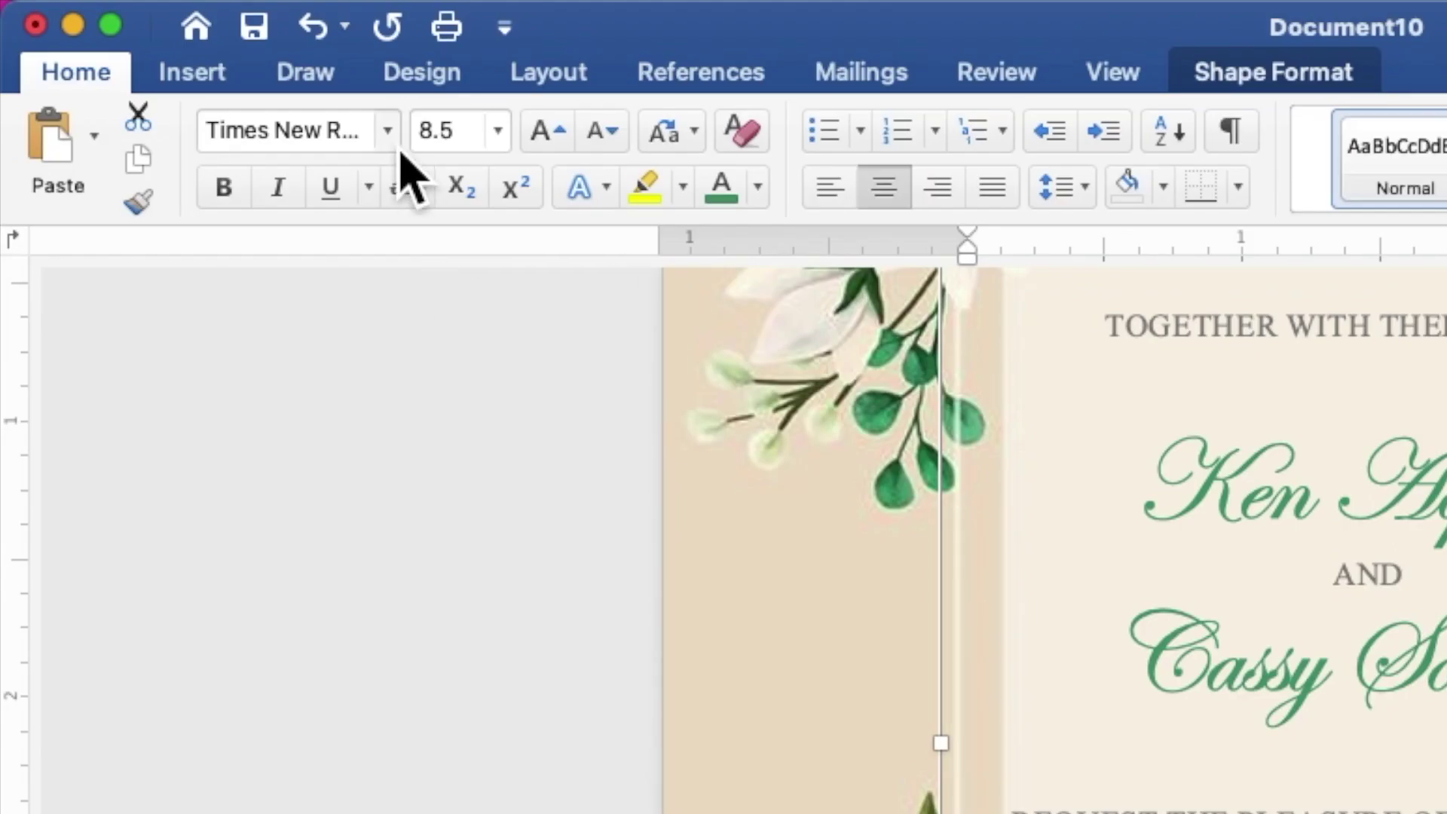
{"action": "left_click", "coordinate": [389, 133]}
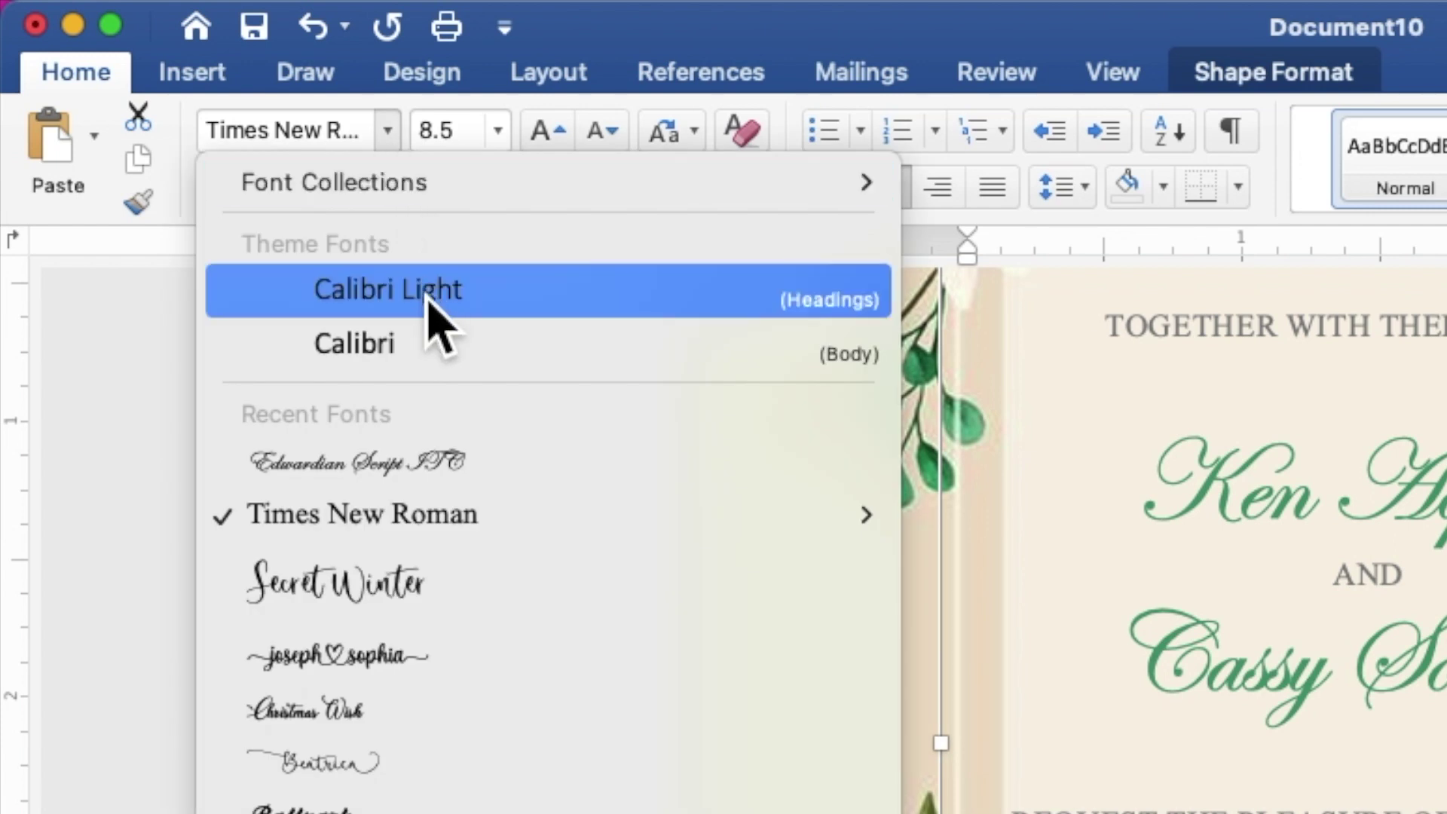
{"action": "left_click", "coordinate": [462, 476]}
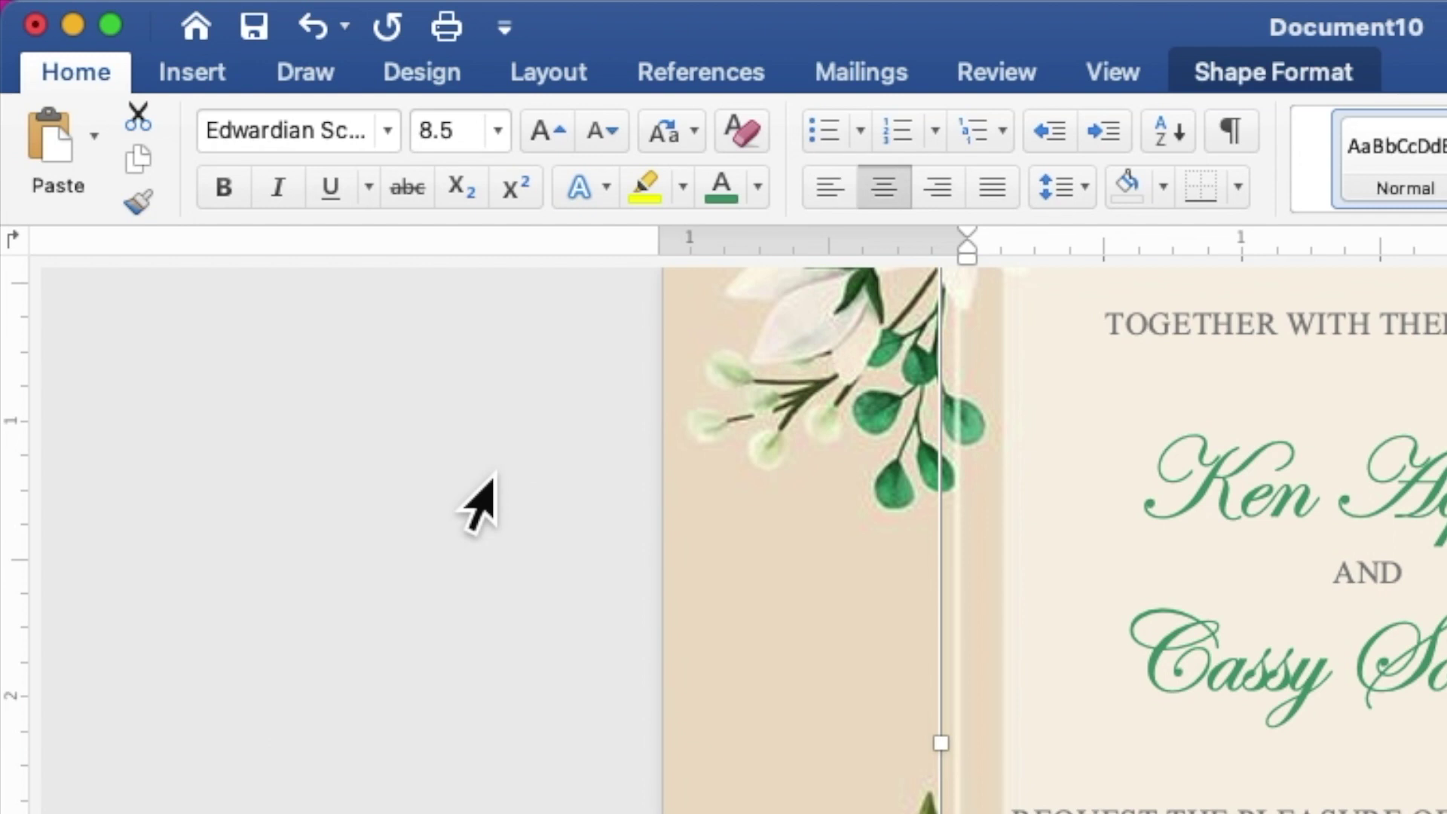
{"action": "left_click_drag", "start_coordinate": [477, 148], "coordinate": [411, 135]}
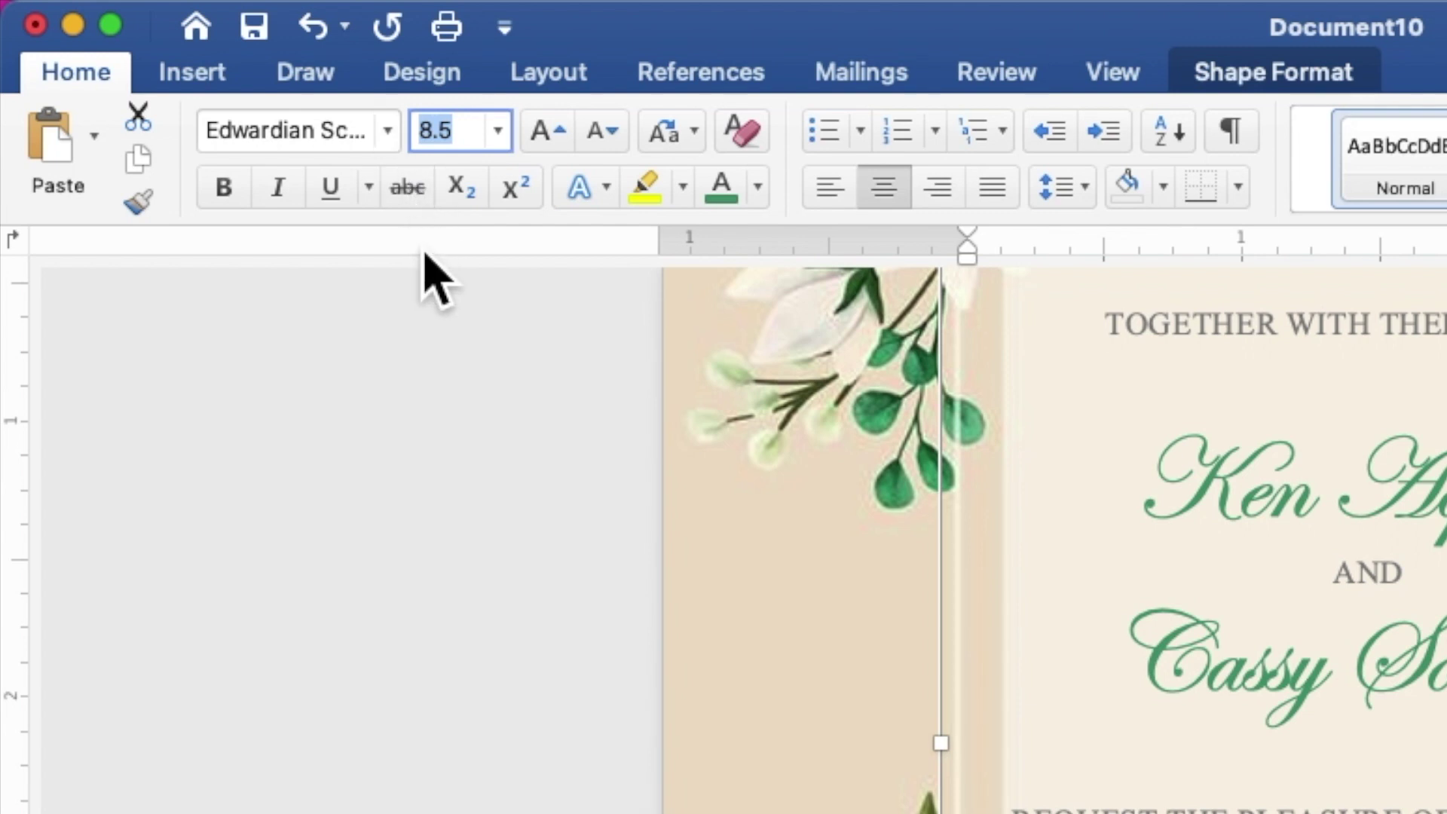
{"action": "type", "text": "2"}
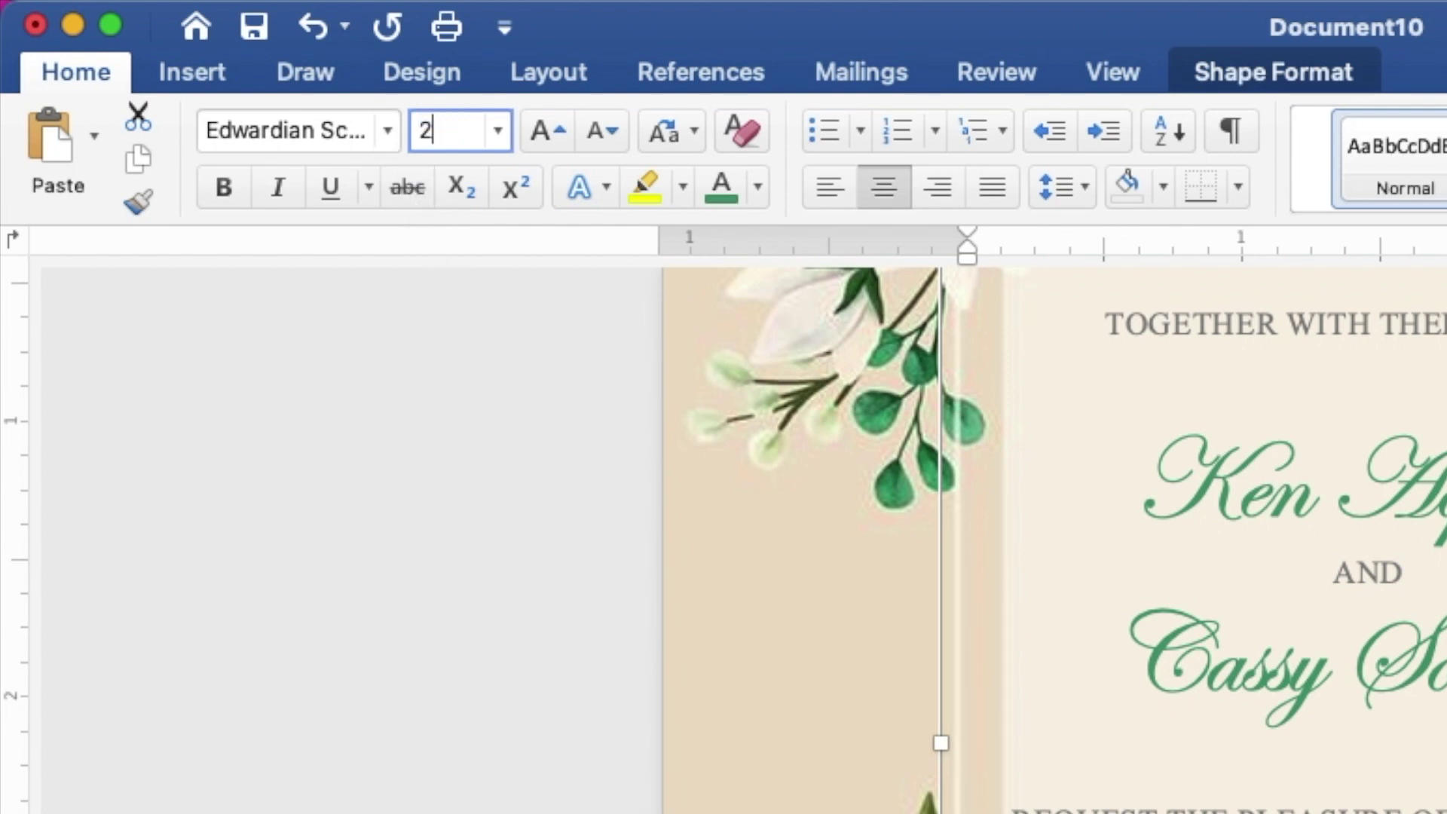
{"action": "type", "text": "0"}
{"action": "key", "text": "Return"}
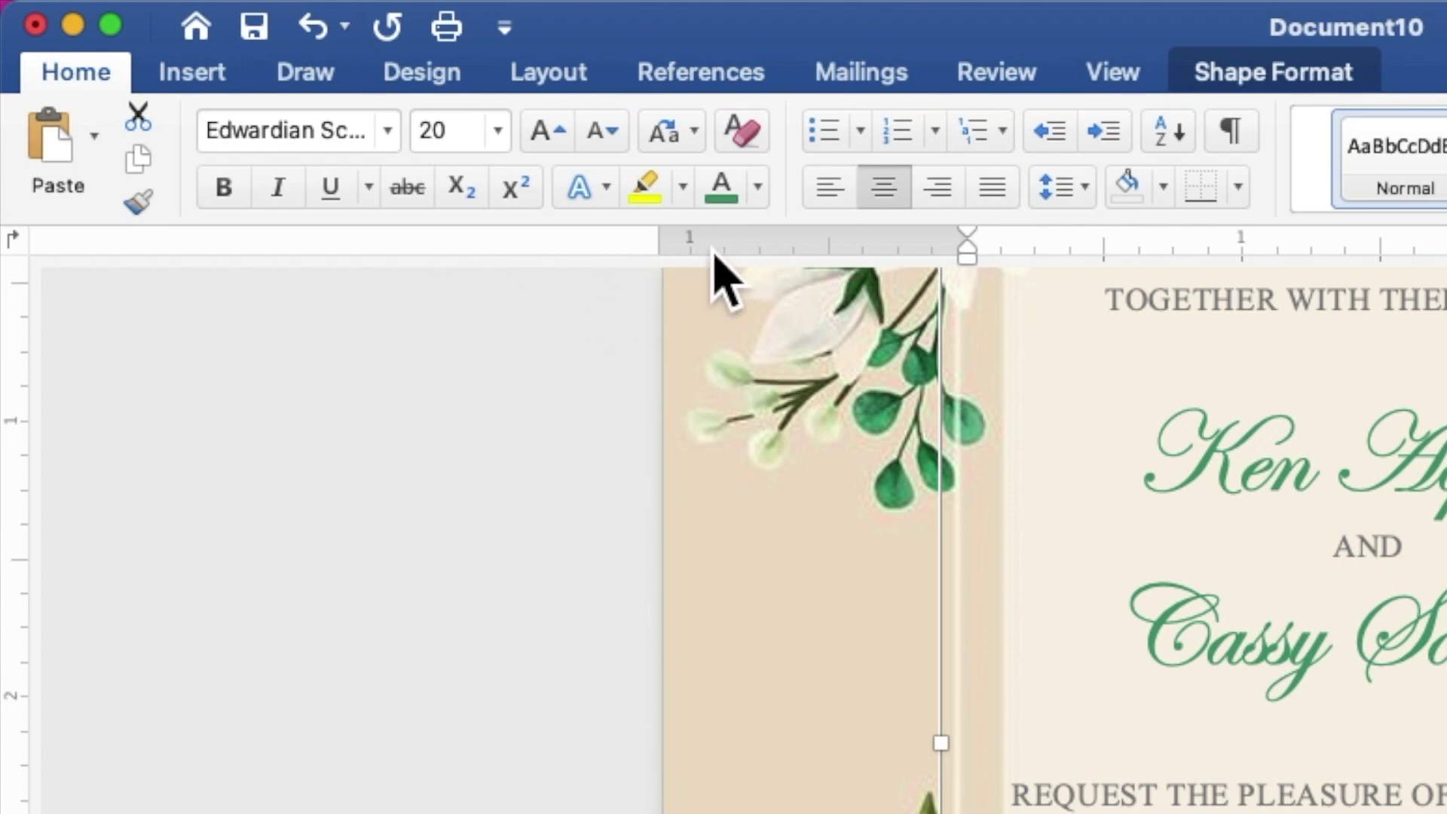
{"action": "left_click", "coordinate": [760, 196]}
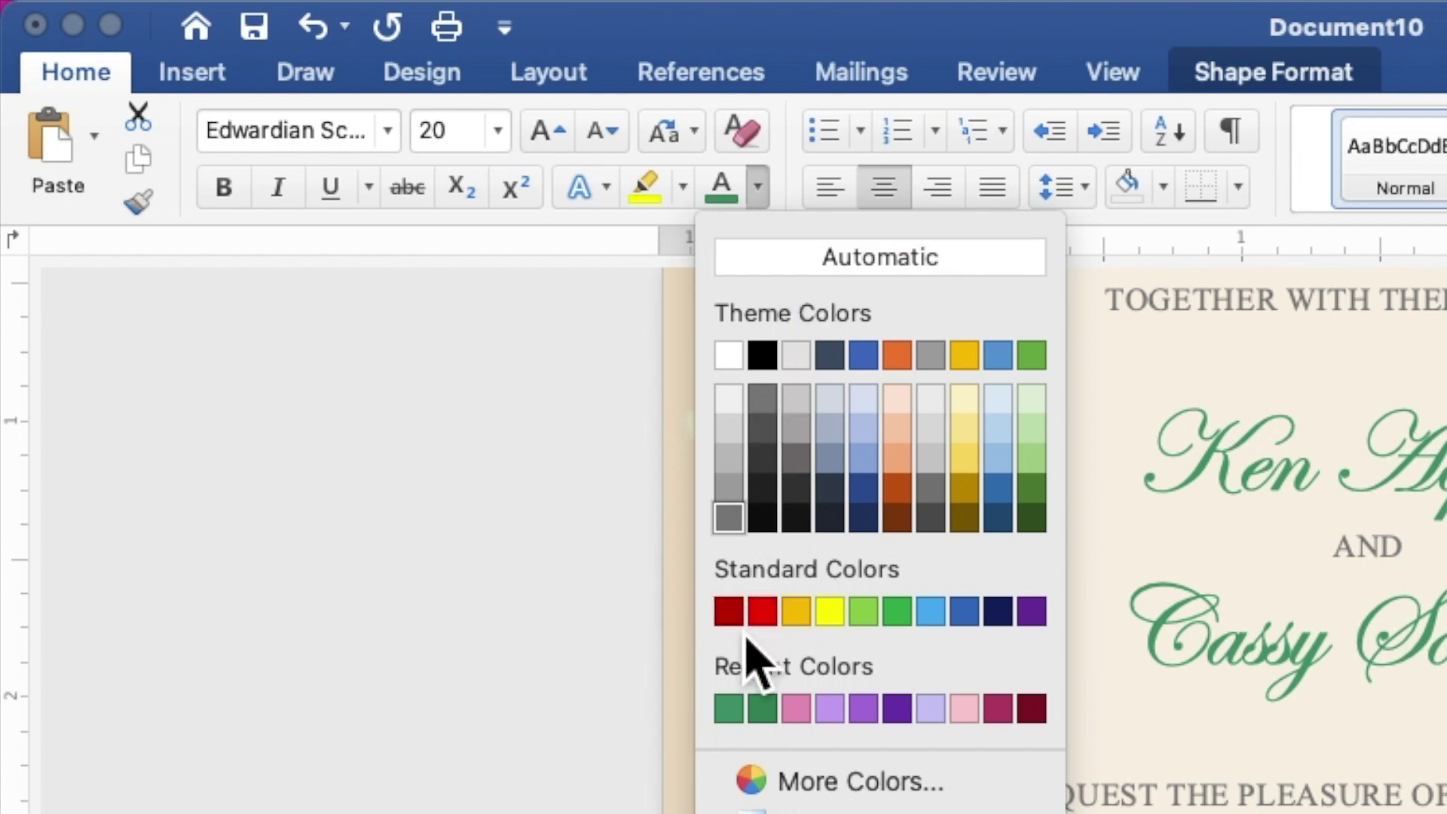
{"action": "left_click", "coordinate": [728, 709]}
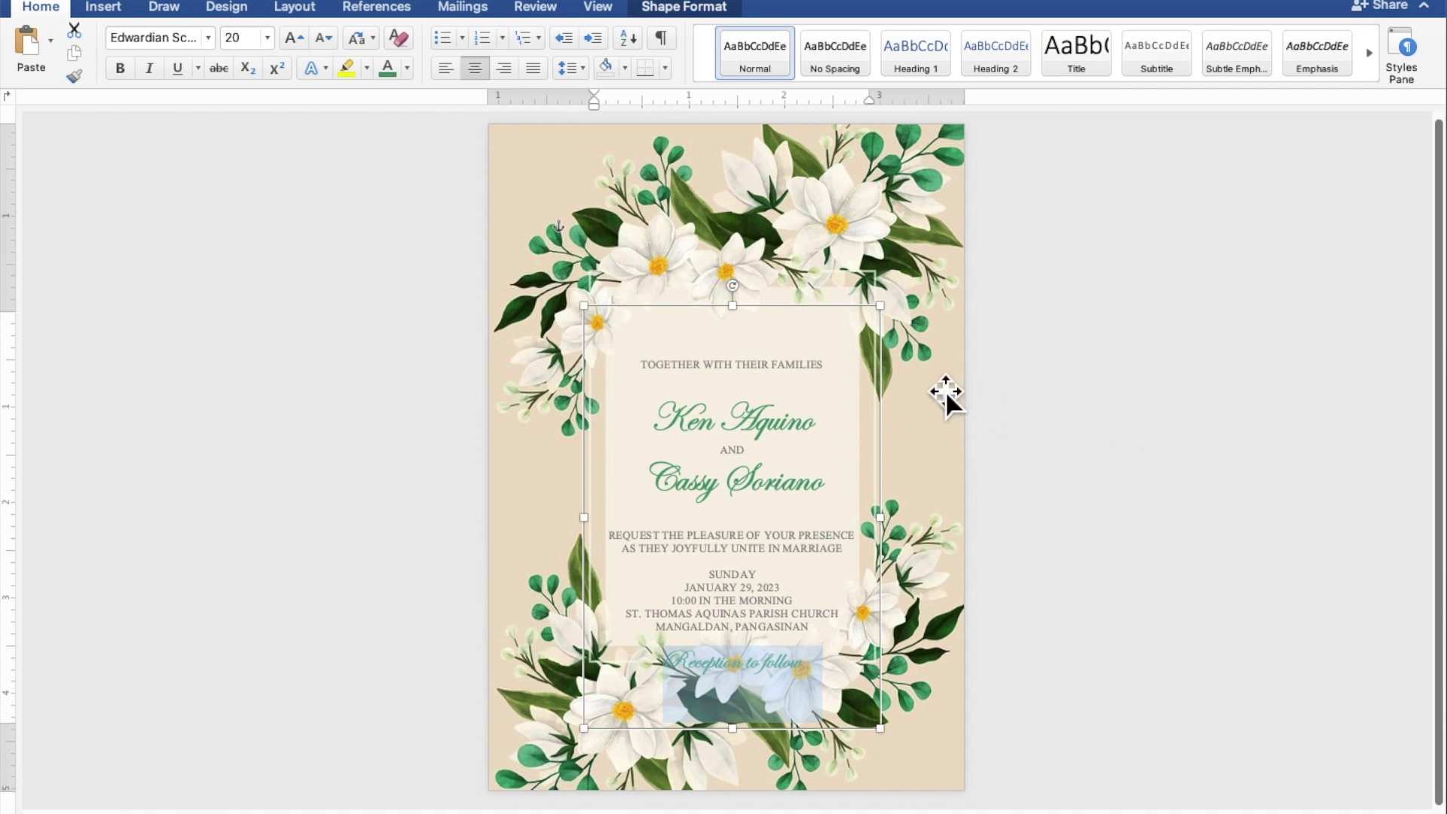
Nudge the invitation text box up two steps within the floral frame's cream panel.
{"action": "left_click", "coordinate": [846, 319]}
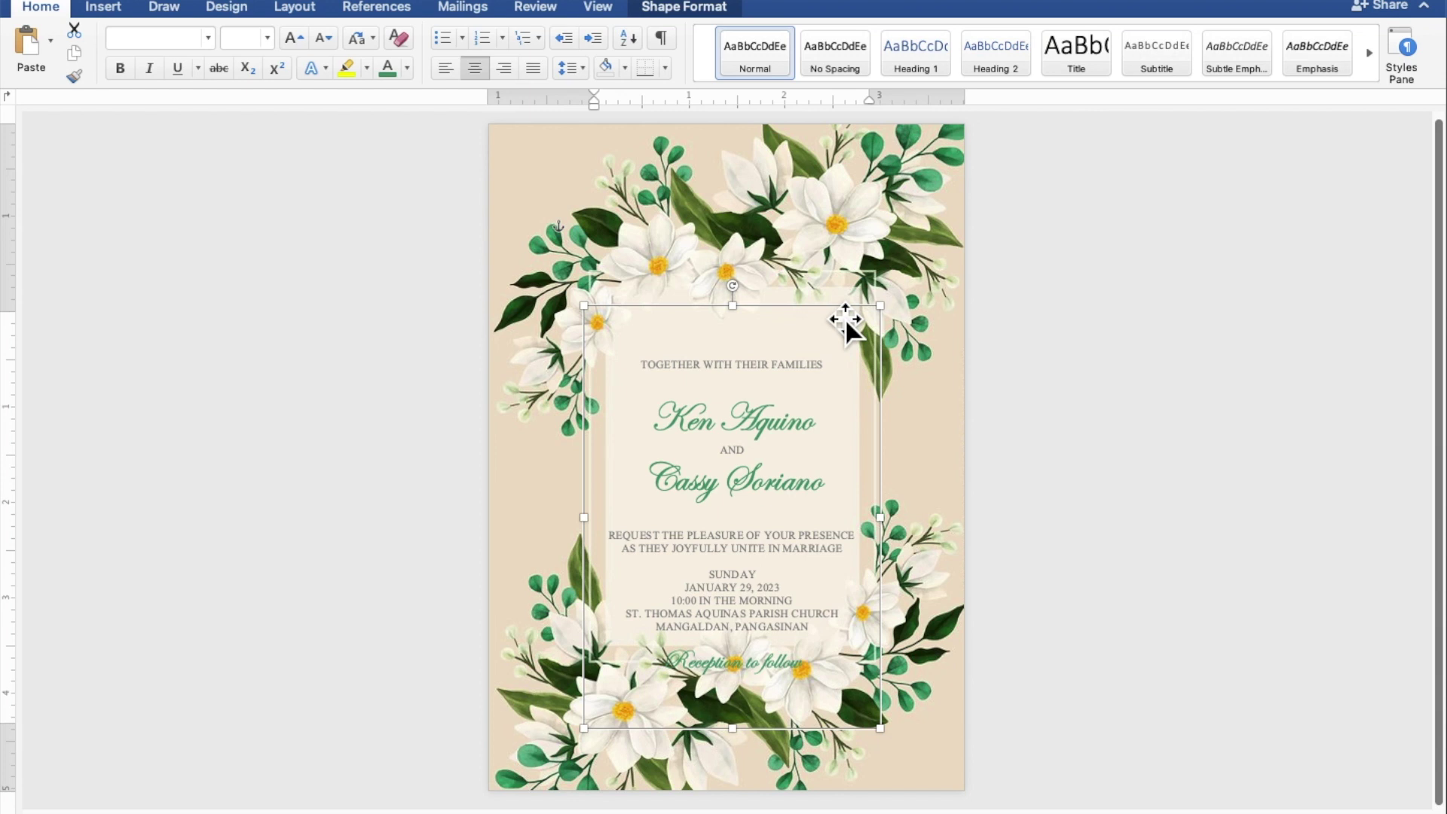
{"action": "key", "text": "Up"}
{"action": "key", "text": "Up"}
{"action": "key", "text": "Up"}
{"action": "key", "text": "Up"}
{"action": "key", "text": "Up"}
{"action": "key", "text": "Up"}
{"action": "key", "text": "Up"}
{"action": "key", "text": "Up"}
{"action": "key", "text": "Up"}
{"action": "key", "text": "Up"}
{"action": "key", "text": "Up"}
{"action": "key", "text": "Up"}
{"action": "key", "text": "Up"}
{"action": "key", "text": "Up"}
{"action": "key", "text": "Up"}
{"action": "key", "text": "Up"}
{"action": "key", "text": "Up"}
{"action": "key", "text": "Up"}
{"action": "key", "text": "Up"}
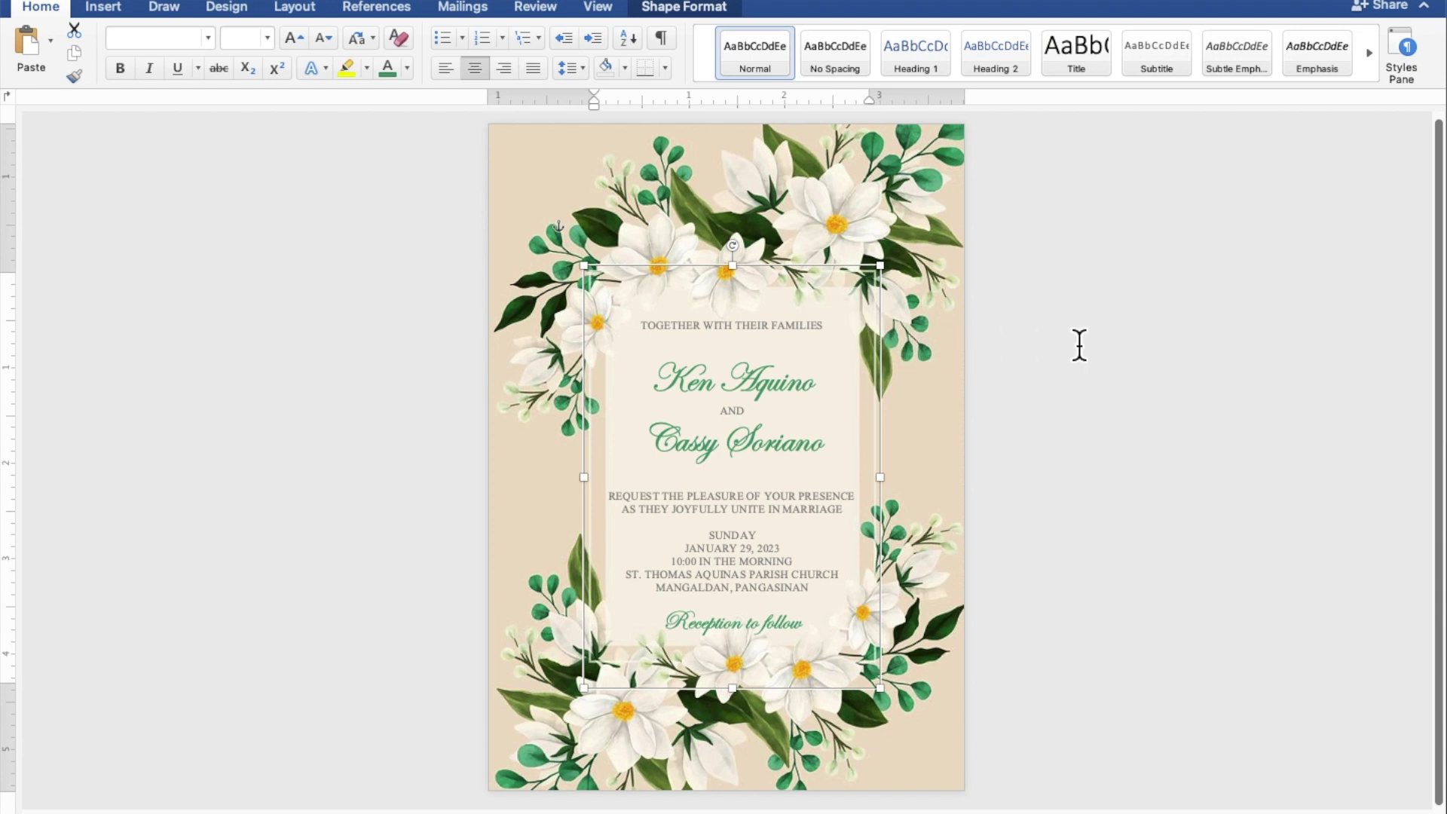
{"action": "key", "text": "Up"}
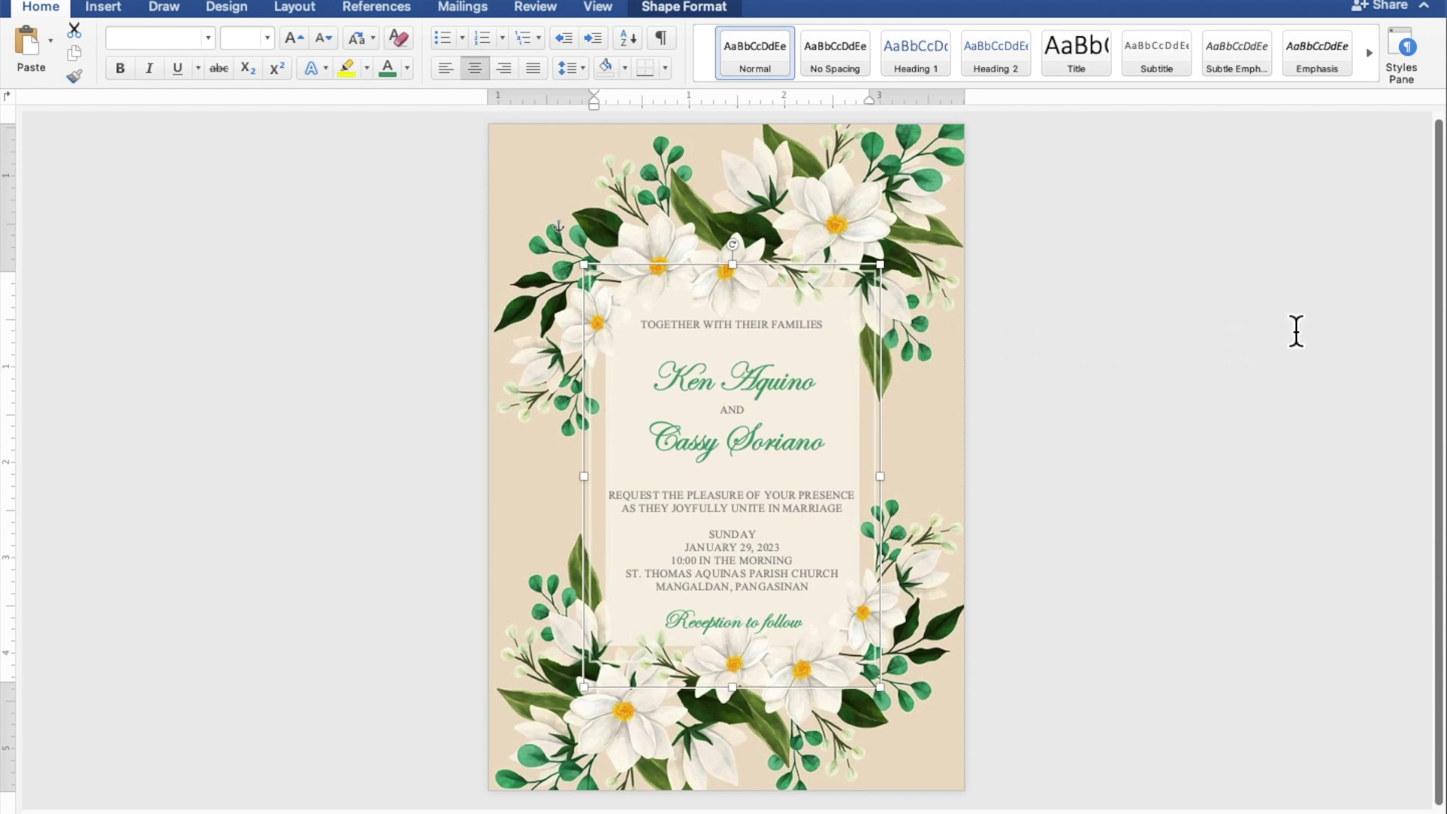
{"action": "left_click", "coordinate": [1296, 332]}
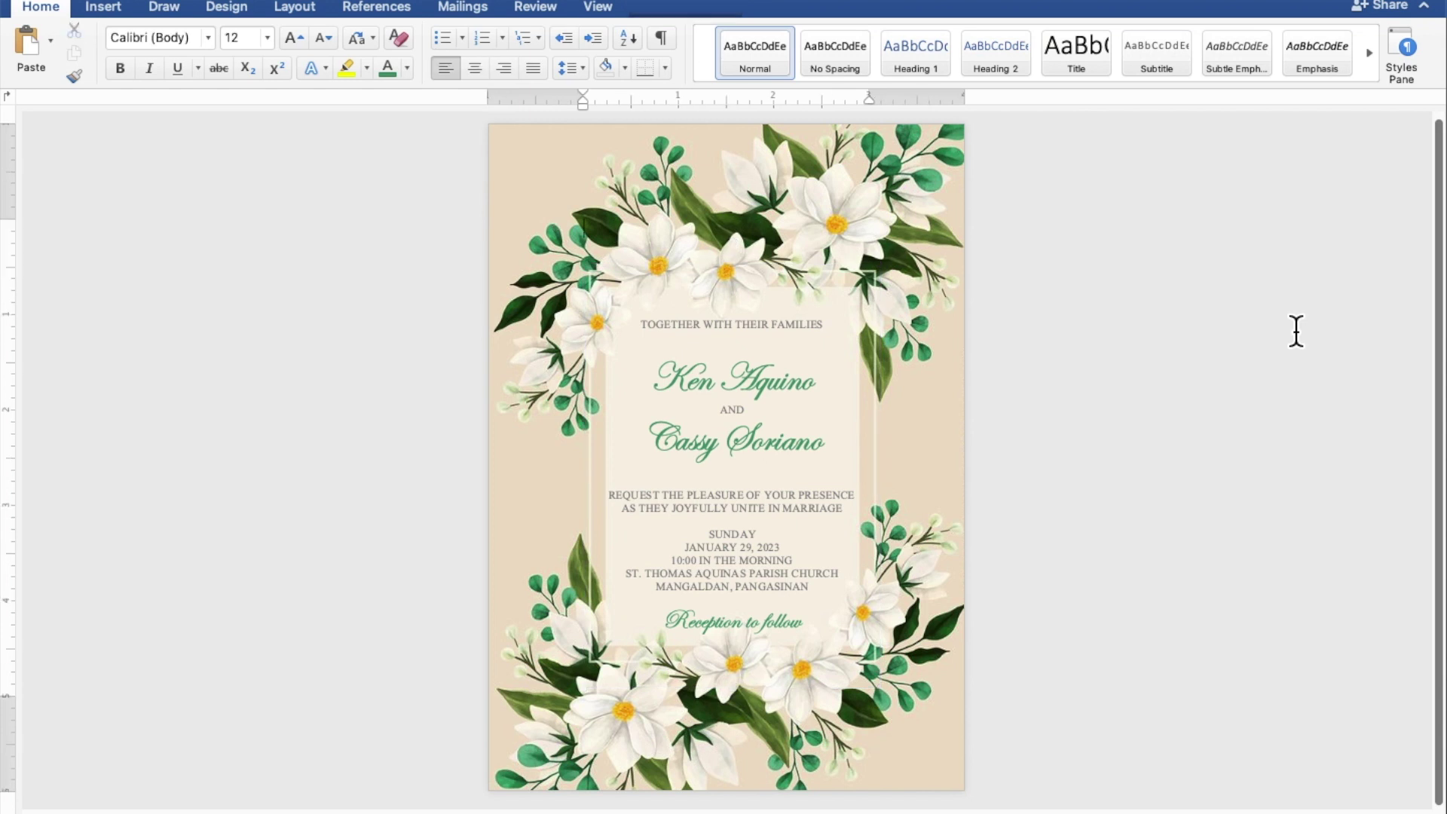